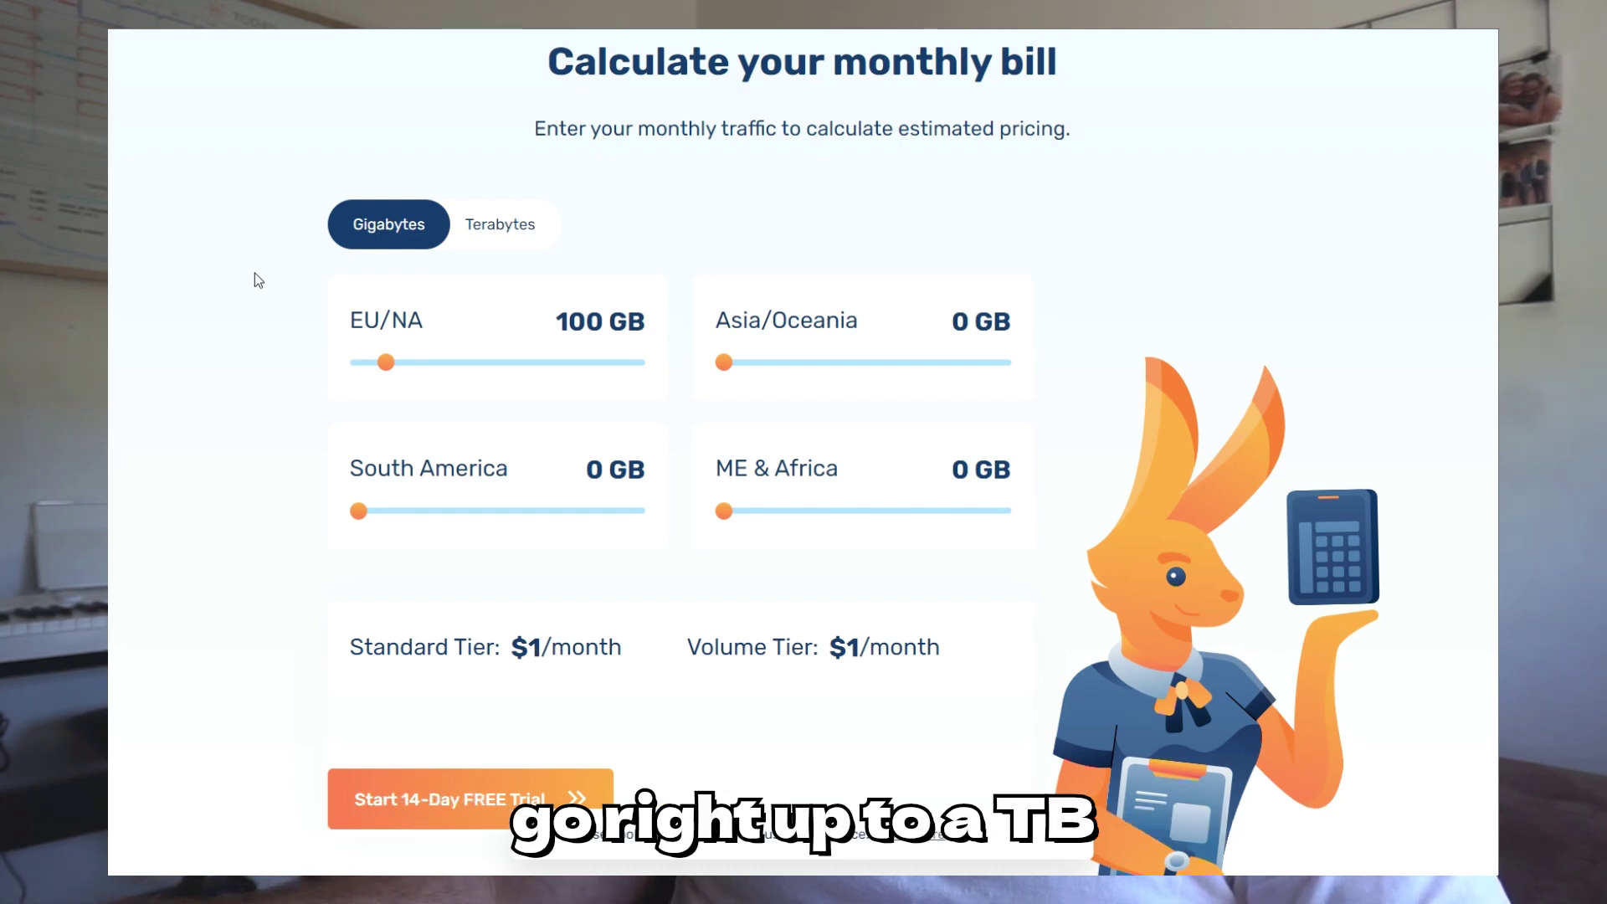
Raise the EU/NA monthly traffic in the pricing calculator to estimate the bill for higher usage
{"action": "left_click_drag", "start_coordinate": [389, 366], "coordinate": [662, 361]}
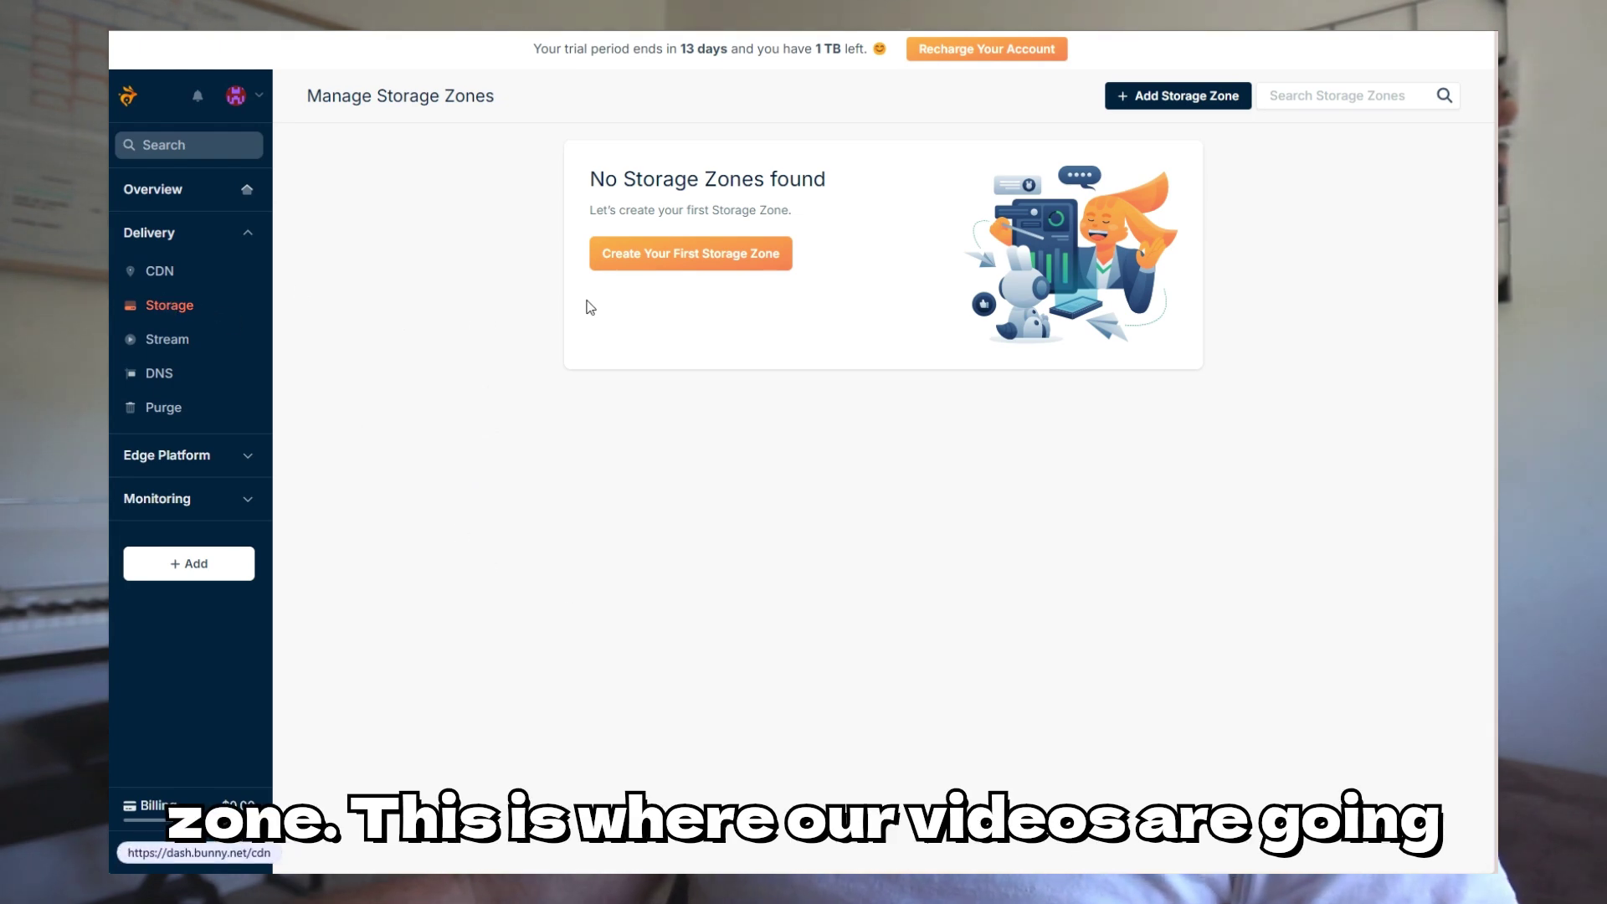
Start creating the first storage zone and name it smile-nova
{"action": "left_click", "coordinate": [725, 258]}
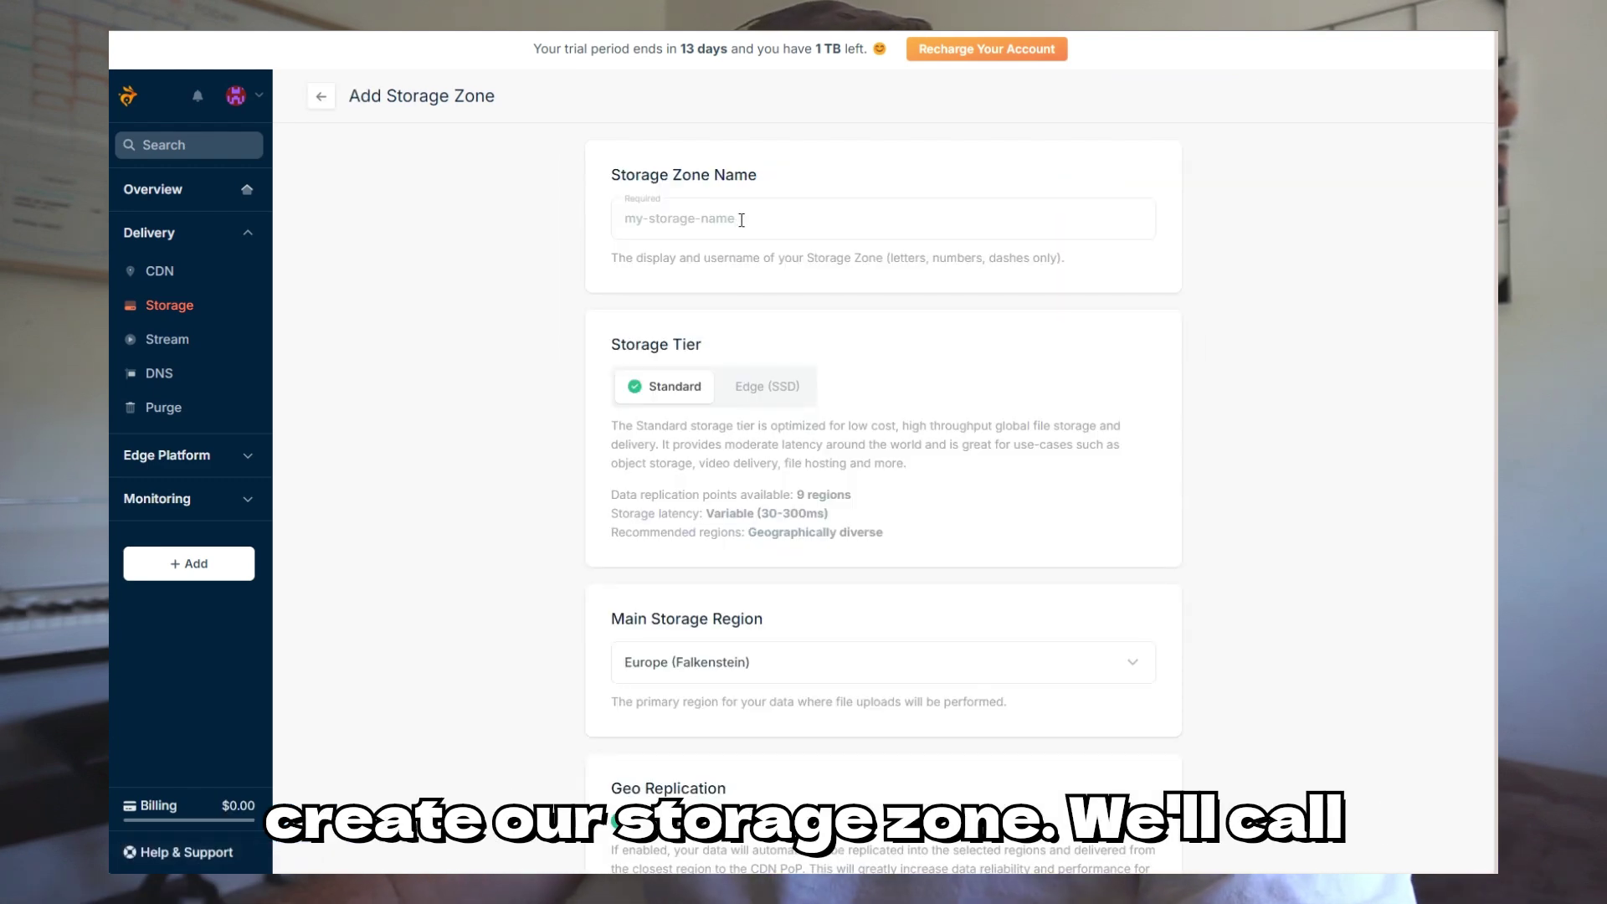
{"action": "left_click", "coordinate": [749, 220]}
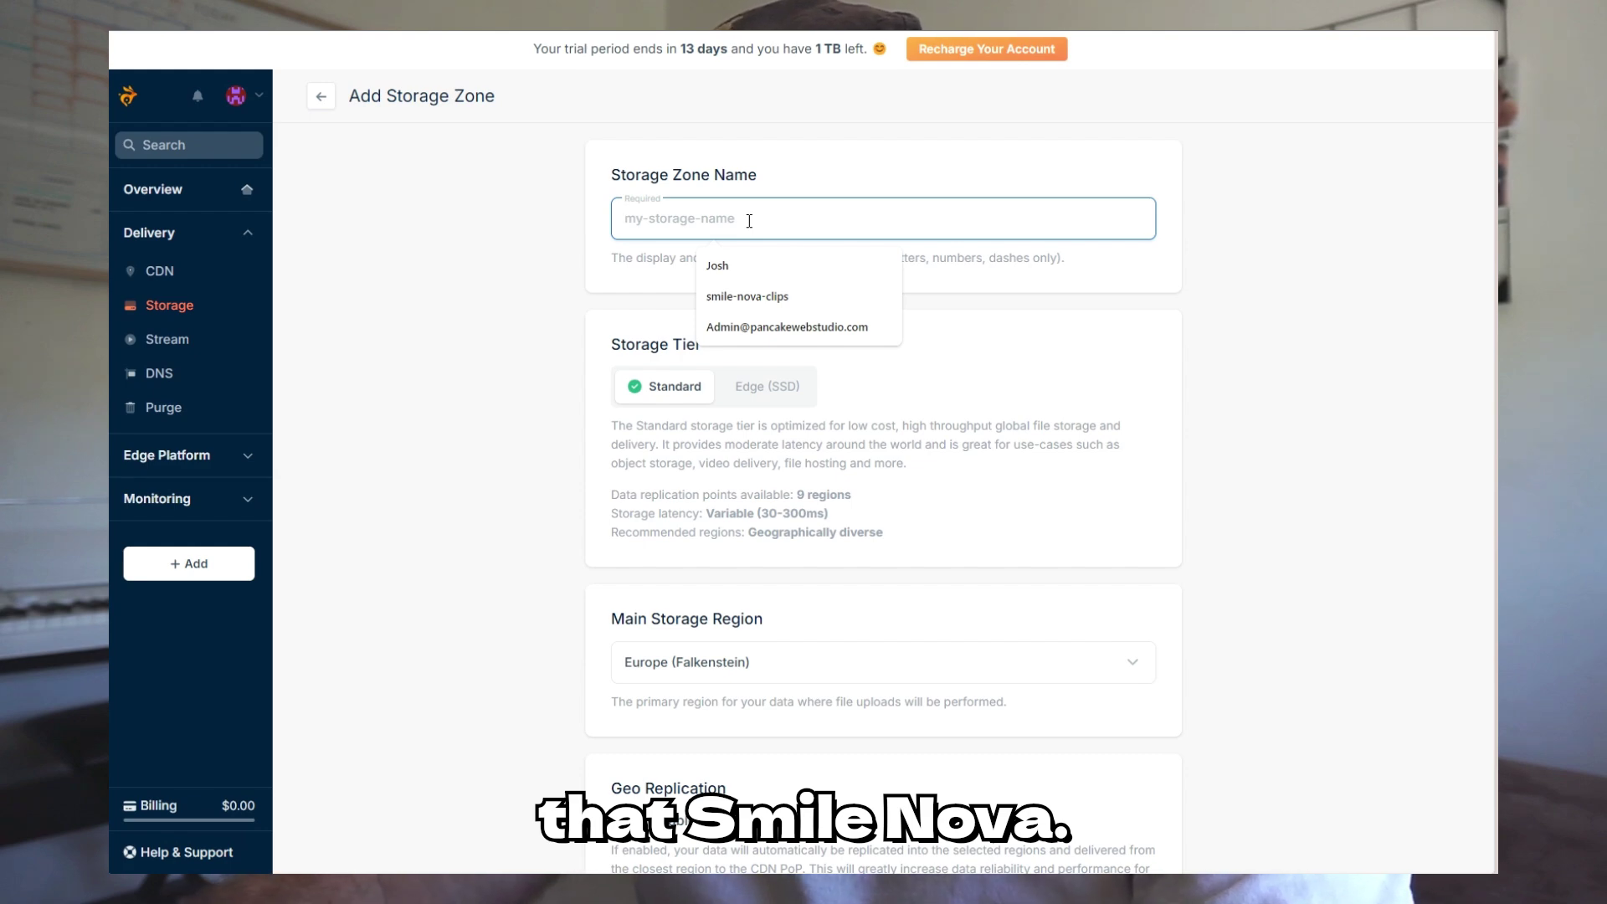
{"action": "type", "text": "smile-"}
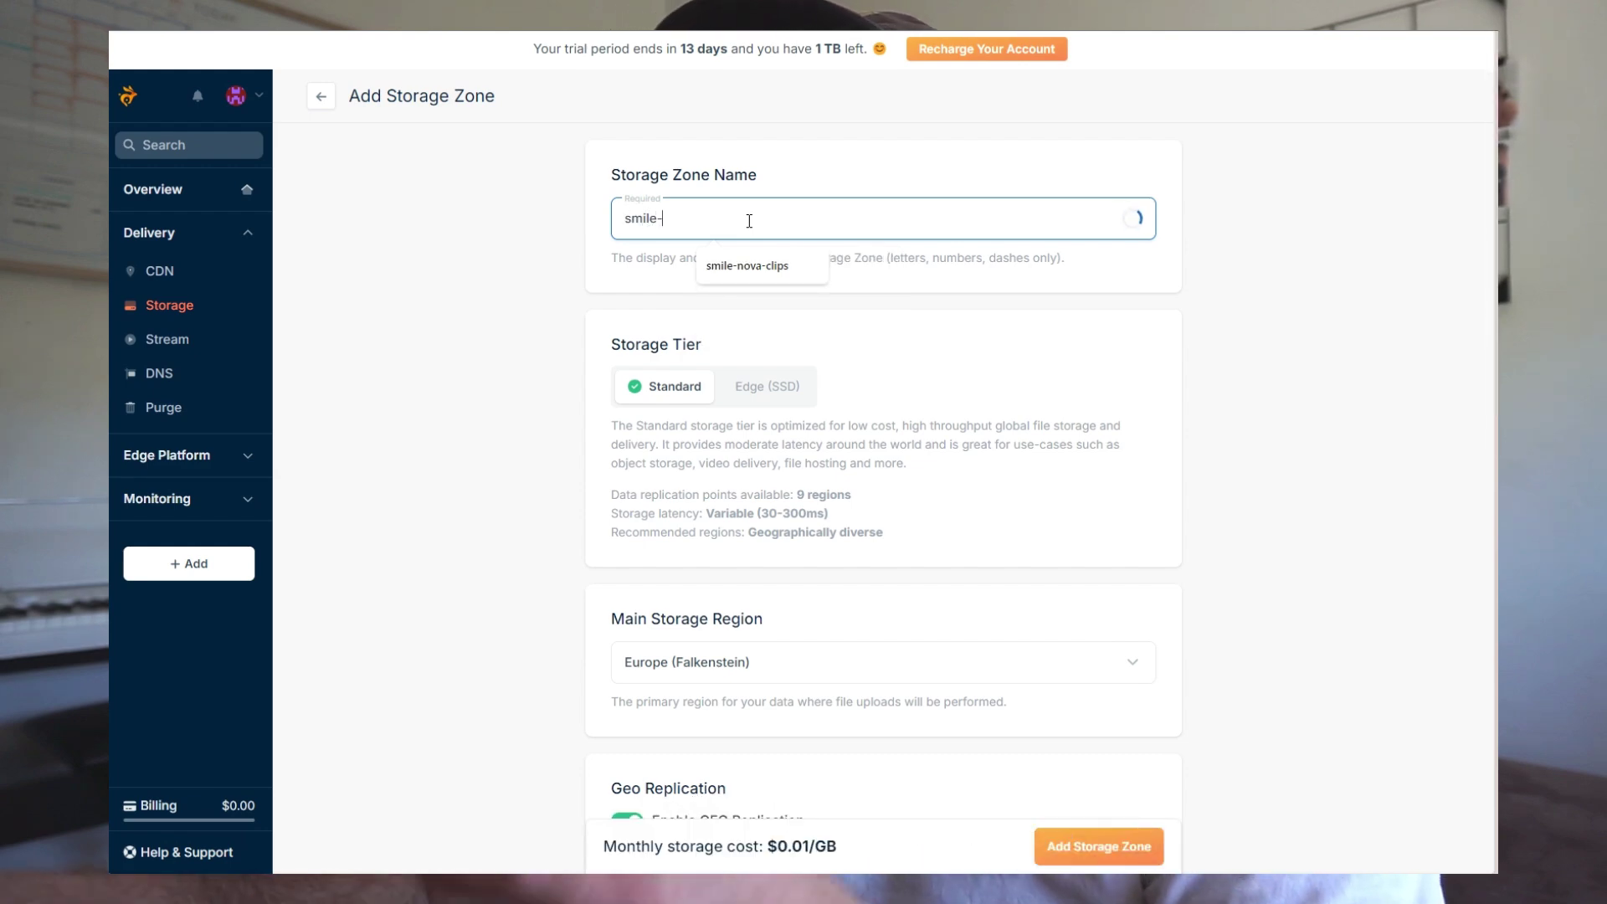
{"action": "type", "text": "nova"}
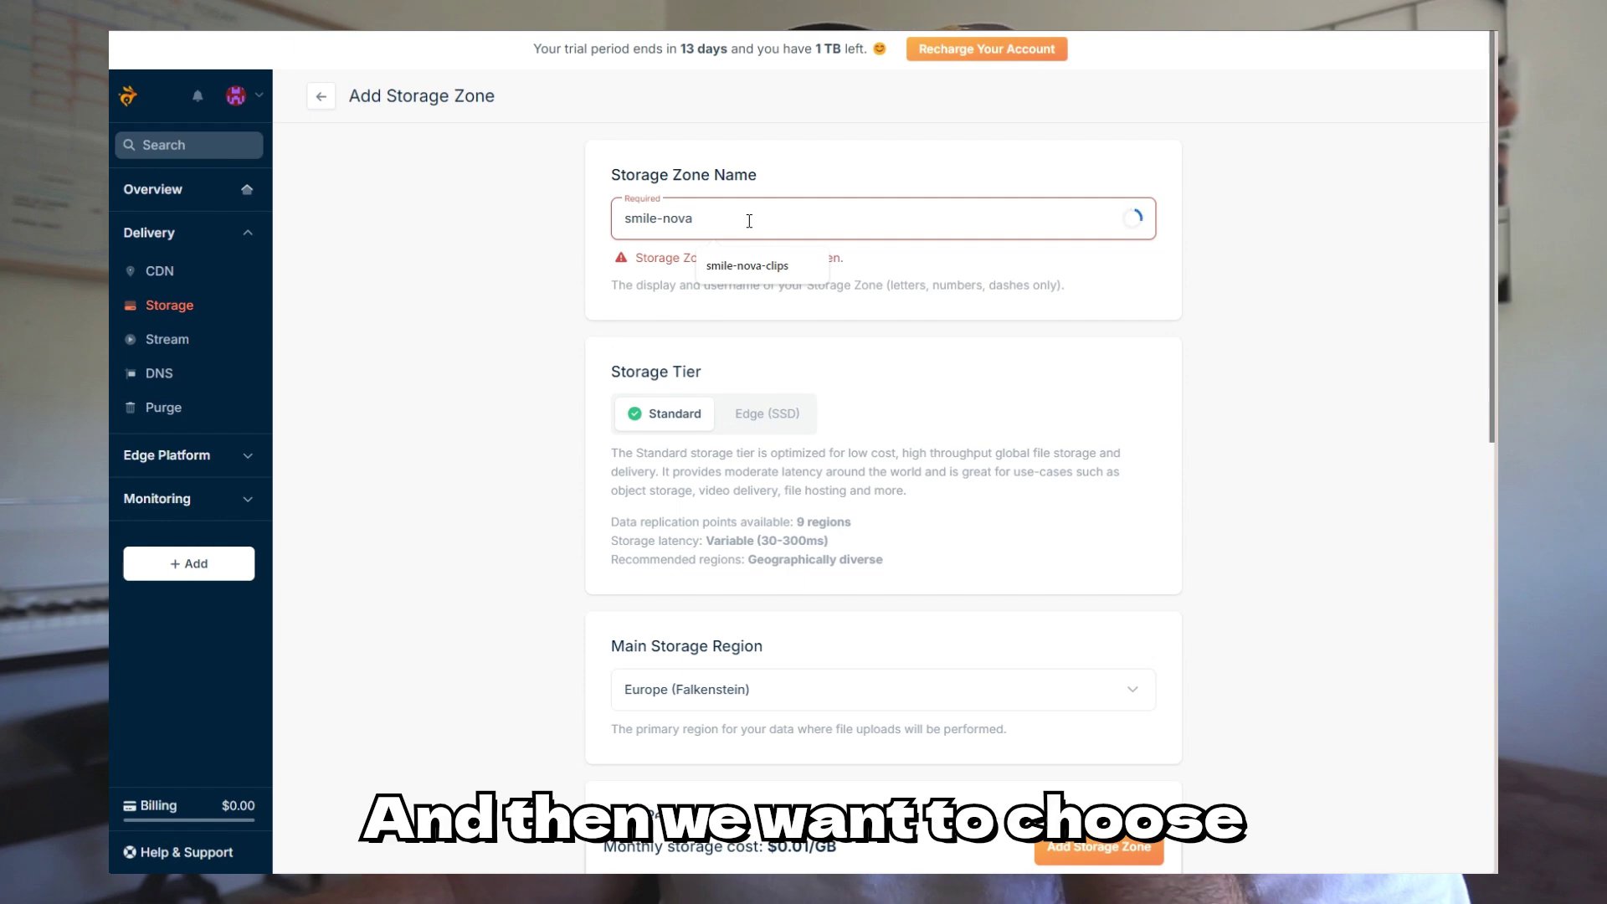
Set the storage zone's main storage region to US West (Los Angeles)
{"action": "scroll", "coordinate": [750, 220], "scroll_direction": "down", "scroll_amount": 1}
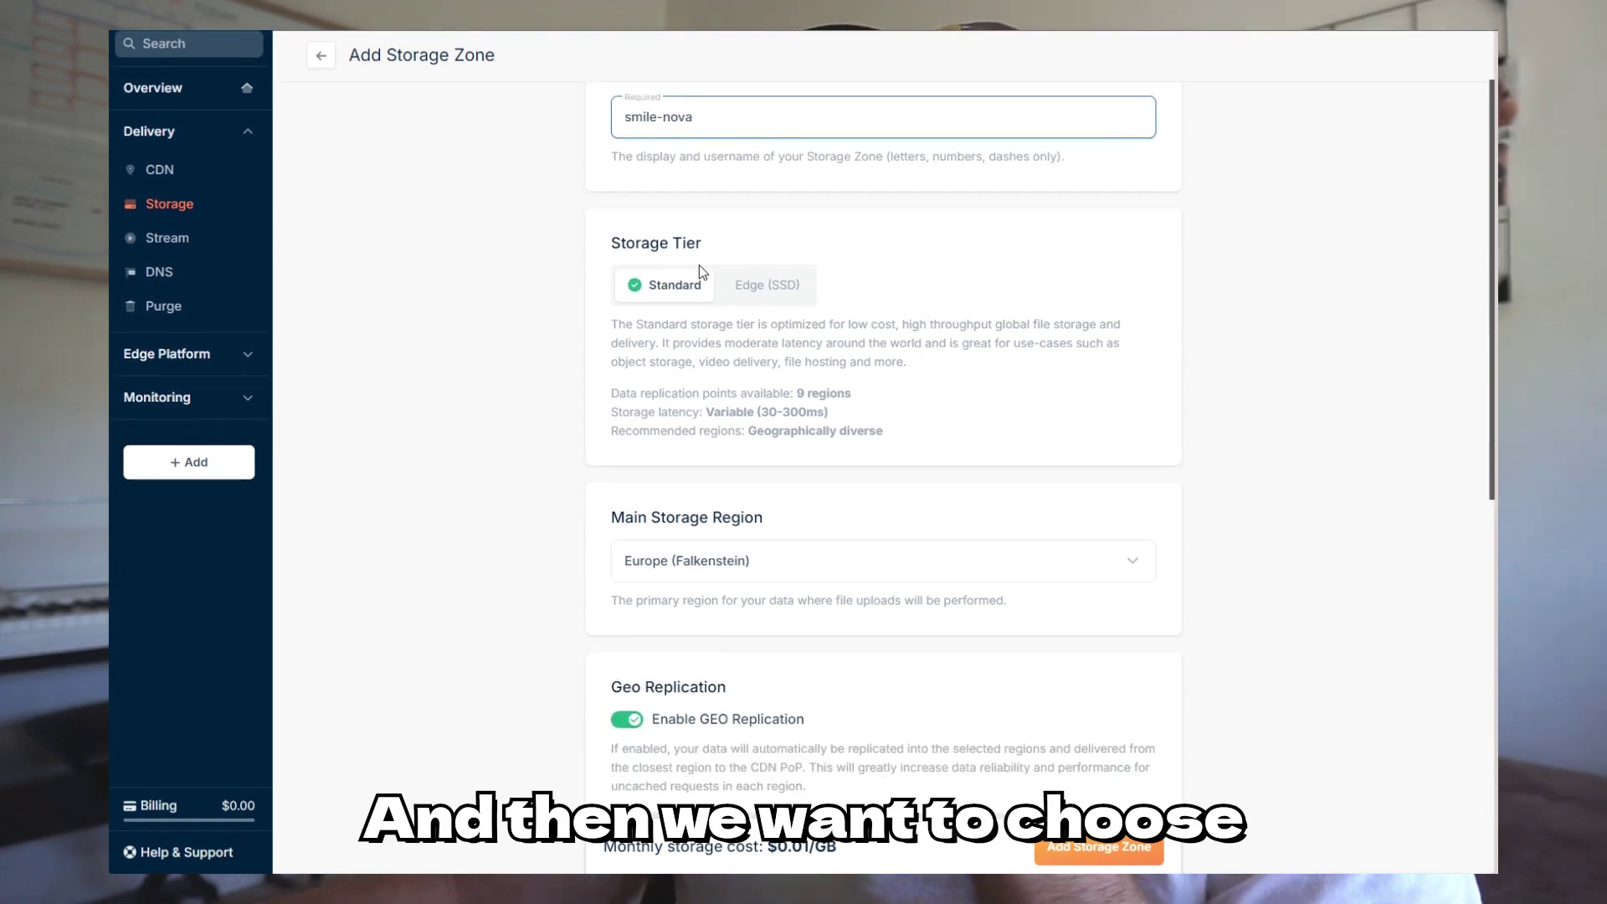
{"action": "scroll", "coordinate": [743, 341], "scroll_direction": "down", "scroll_amount": 3}
{"action": "scroll", "coordinate": [868, 640], "scroll_direction": "down", "scroll_amount": 5}
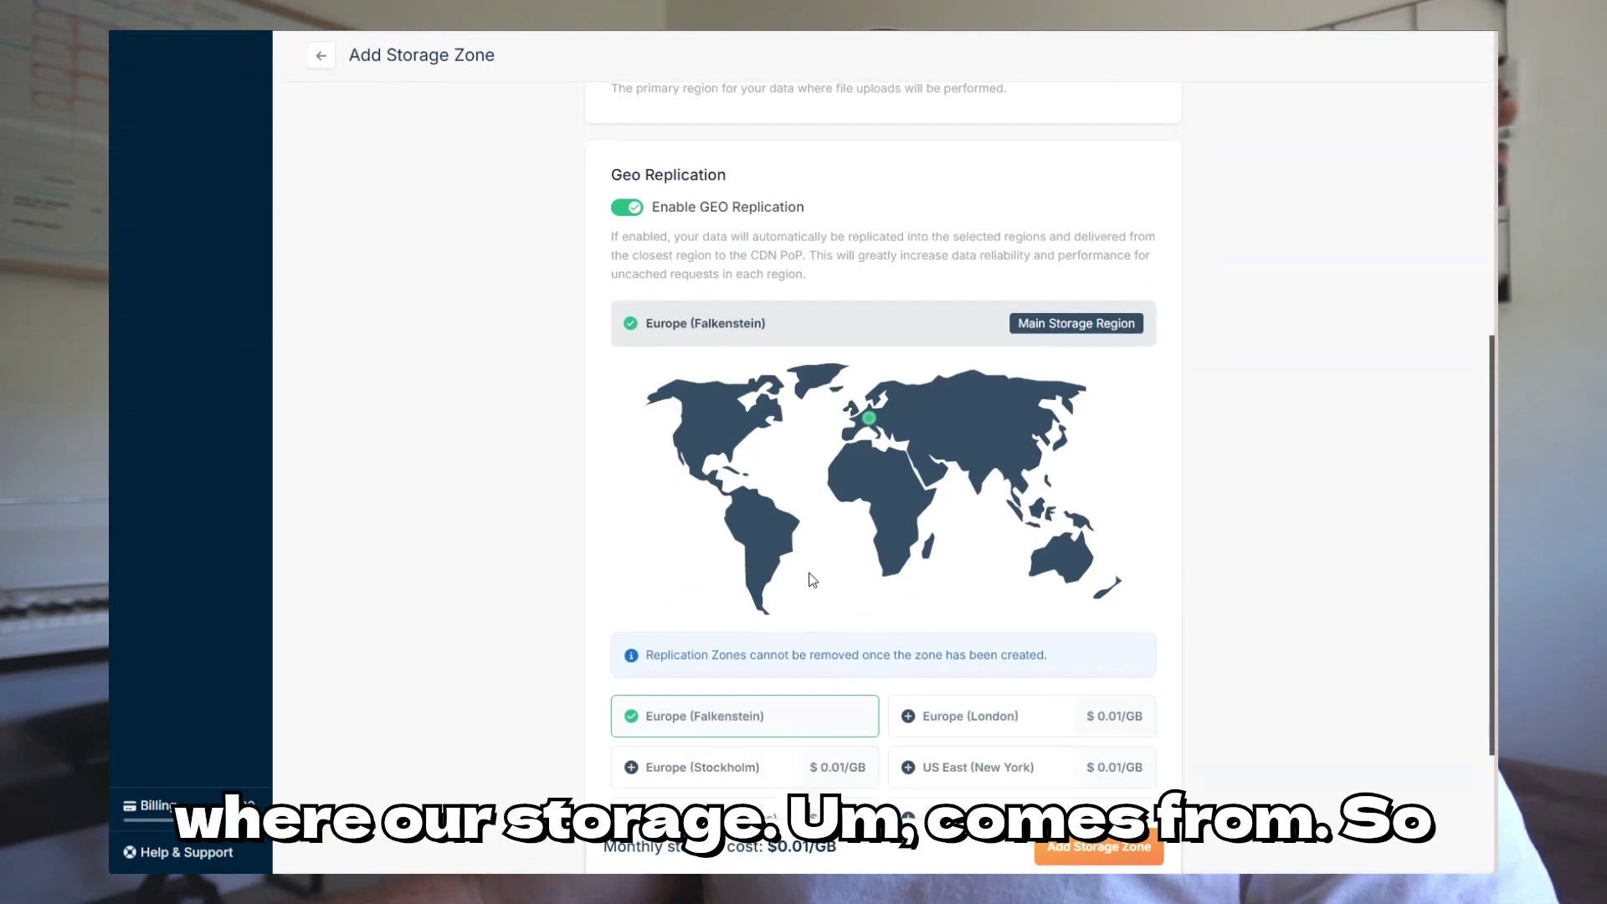
{"action": "scroll", "coordinate": [776, 294], "scroll_direction": "up", "scroll_amount": 5}
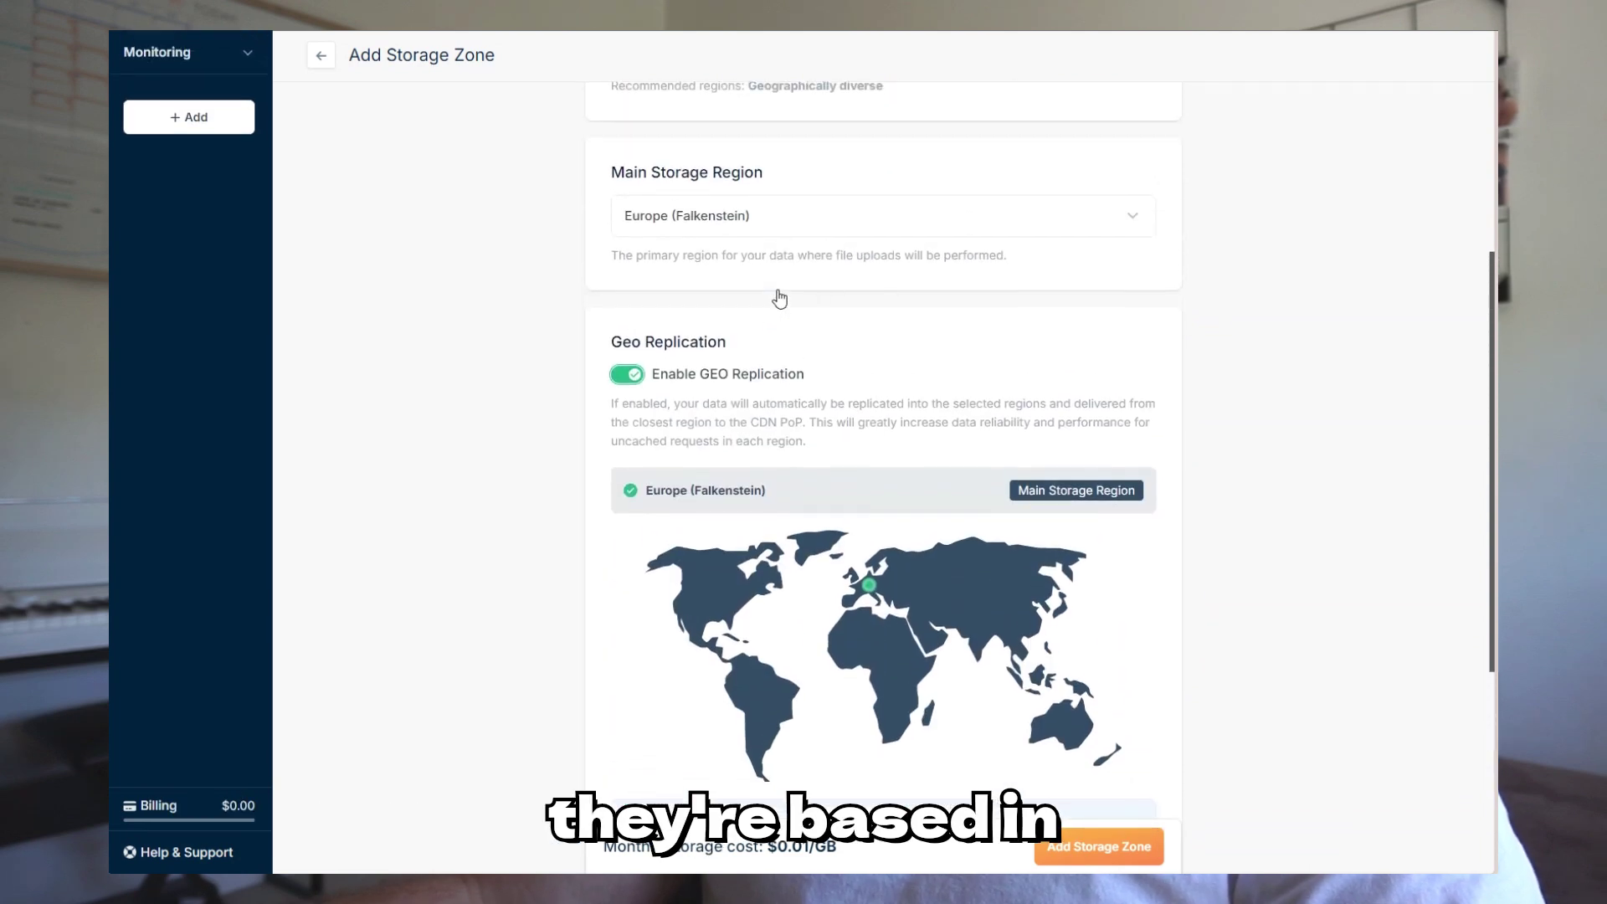
{"action": "left_click", "coordinate": [1126, 318]}
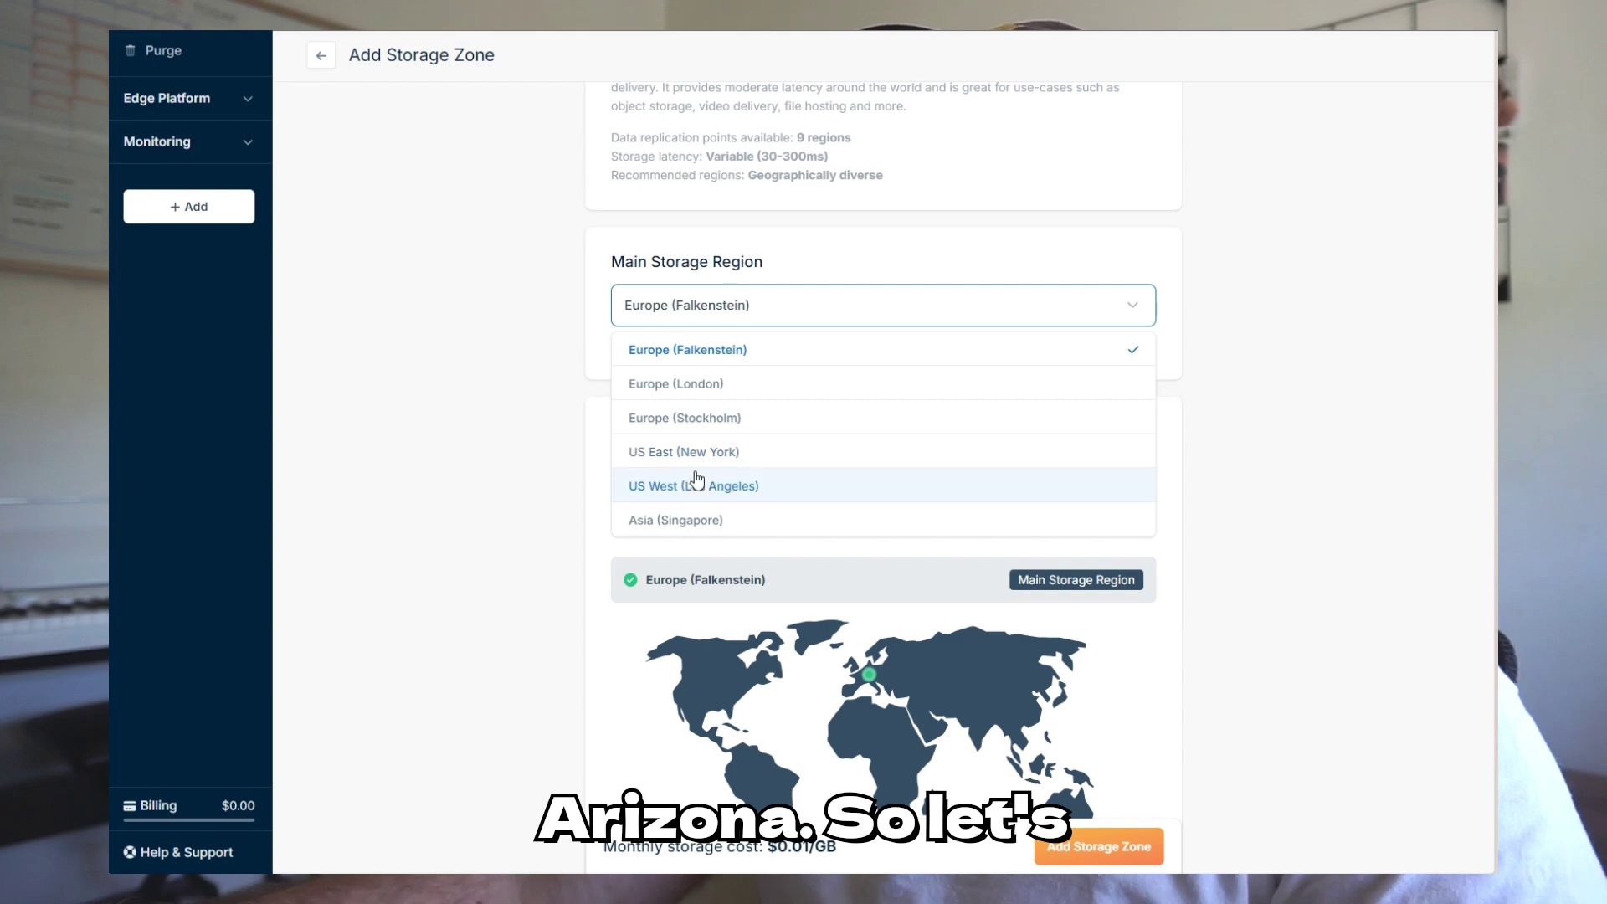
{"action": "left_click", "coordinate": [742, 494]}
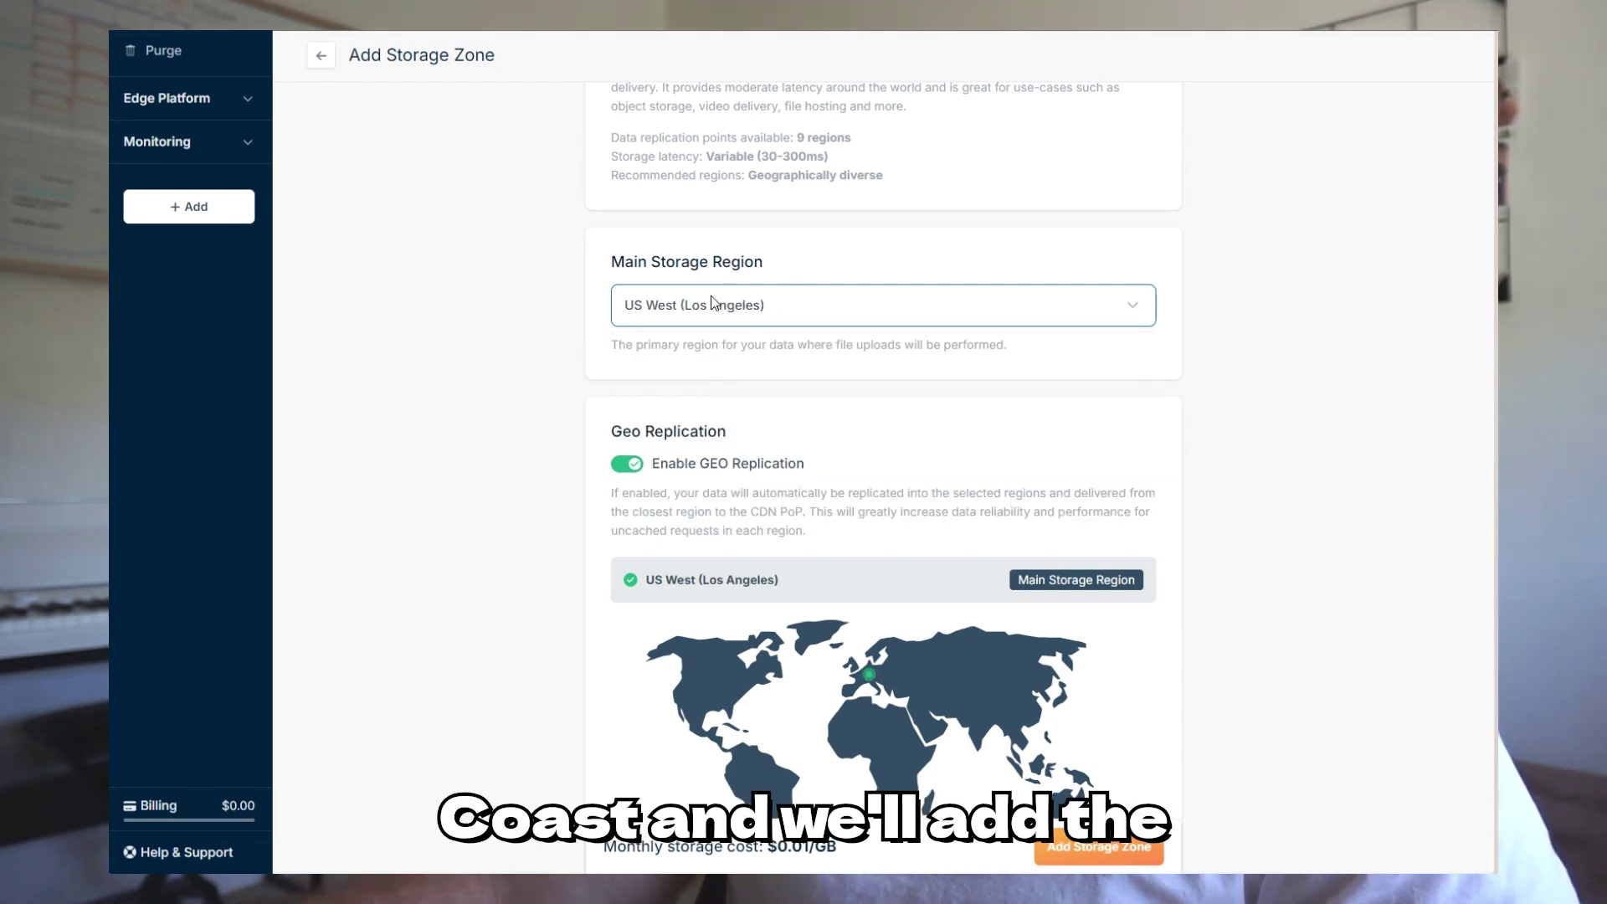
Replicate to US East (New York) and US West (Los Angeles) only, excluding Europe (Falkenstein), and add the storage zone
{"action": "scroll", "coordinate": [817, 329], "scroll_direction": "down", "scroll_amount": 6}
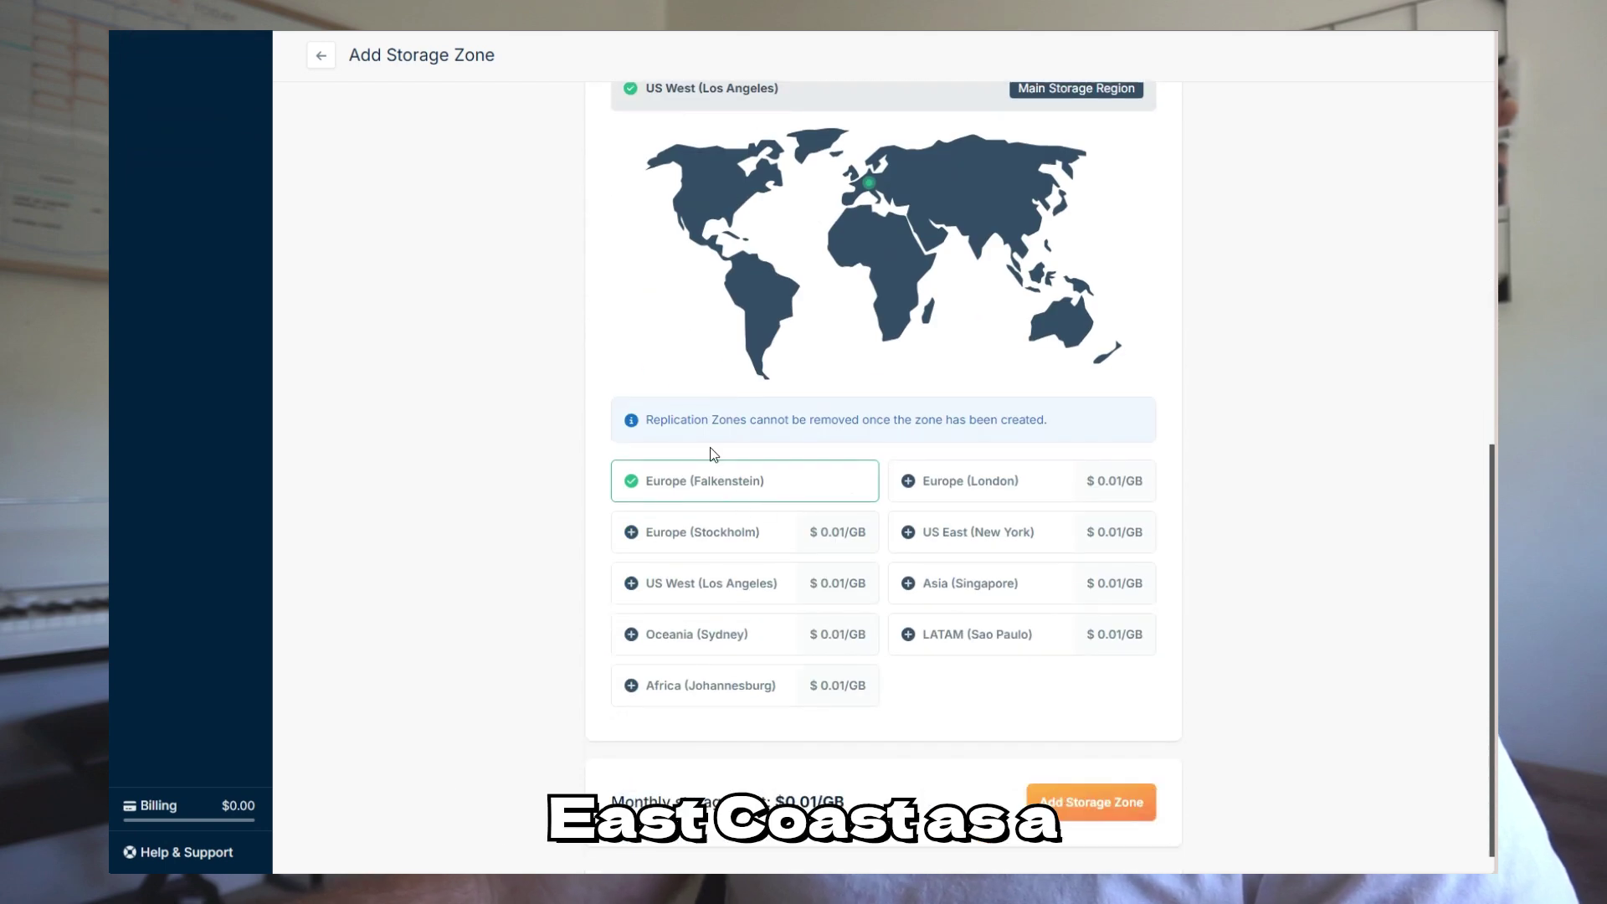
{"action": "left_click", "coordinate": [1019, 536]}
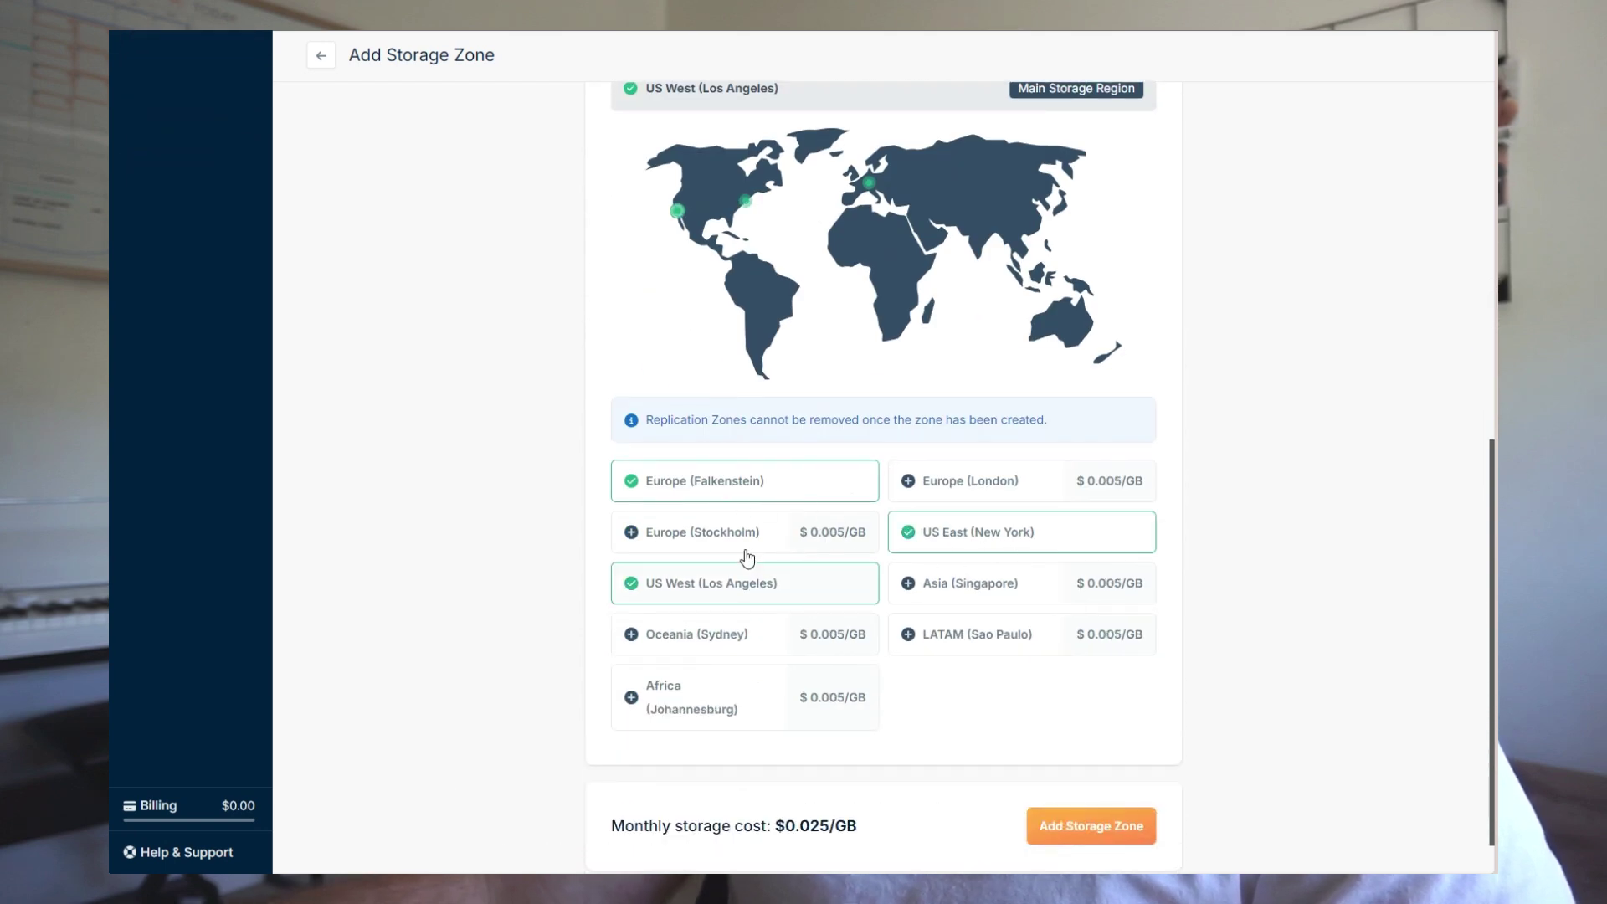
{"action": "left_click", "coordinate": [738, 477]}
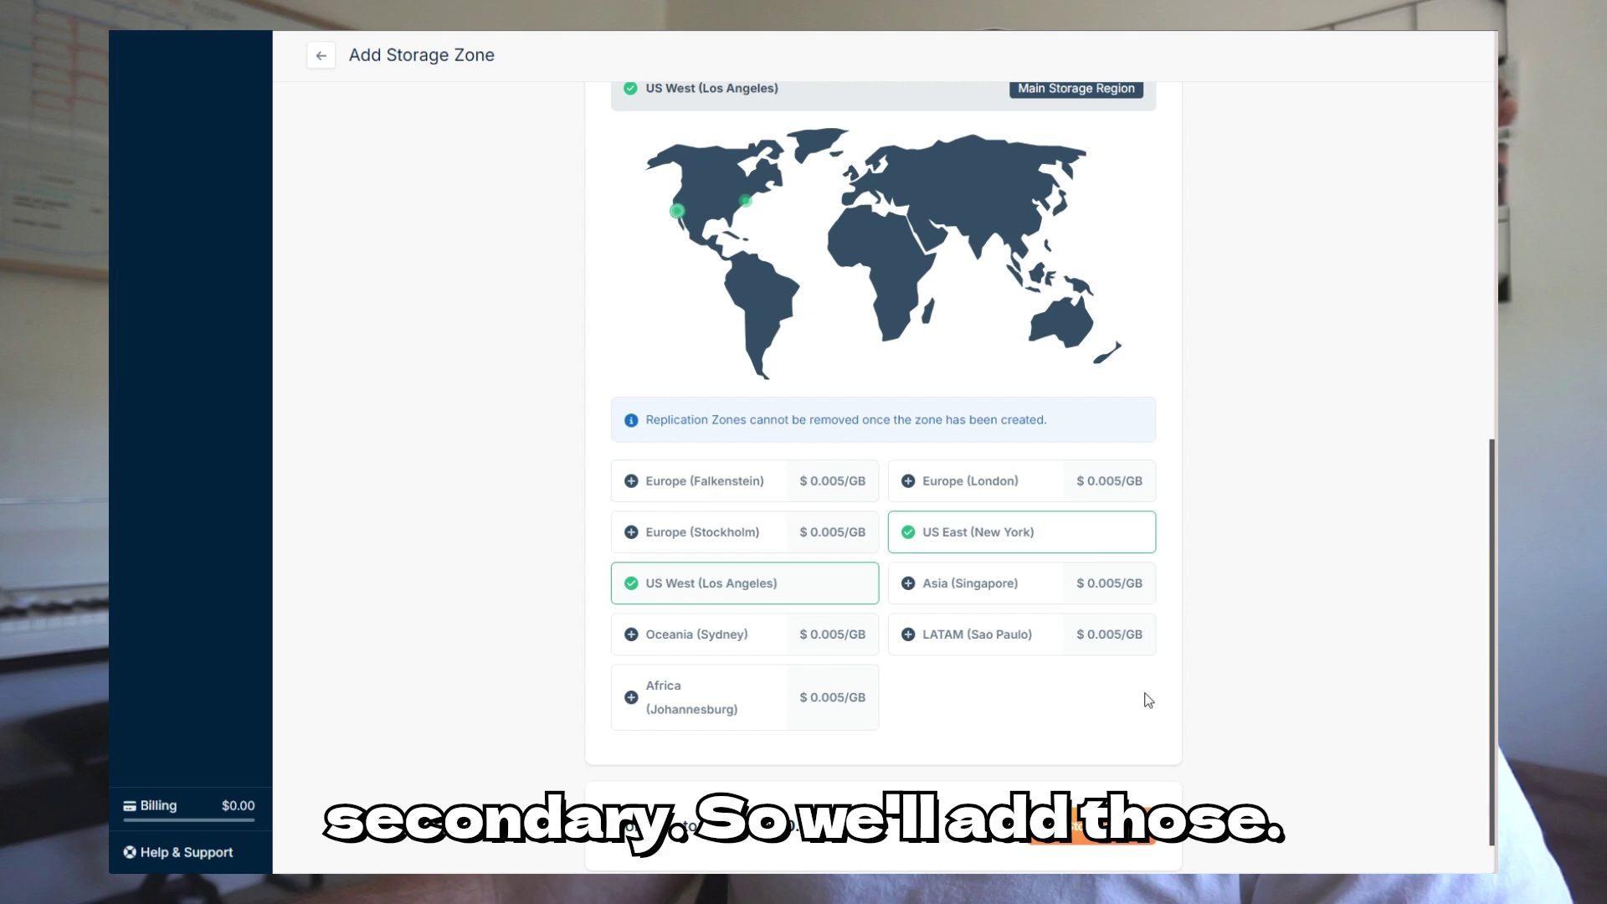
{"action": "scroll", "coordinate": [1030, 601], "scroll_direction": "down", "scroll_amount": 1}
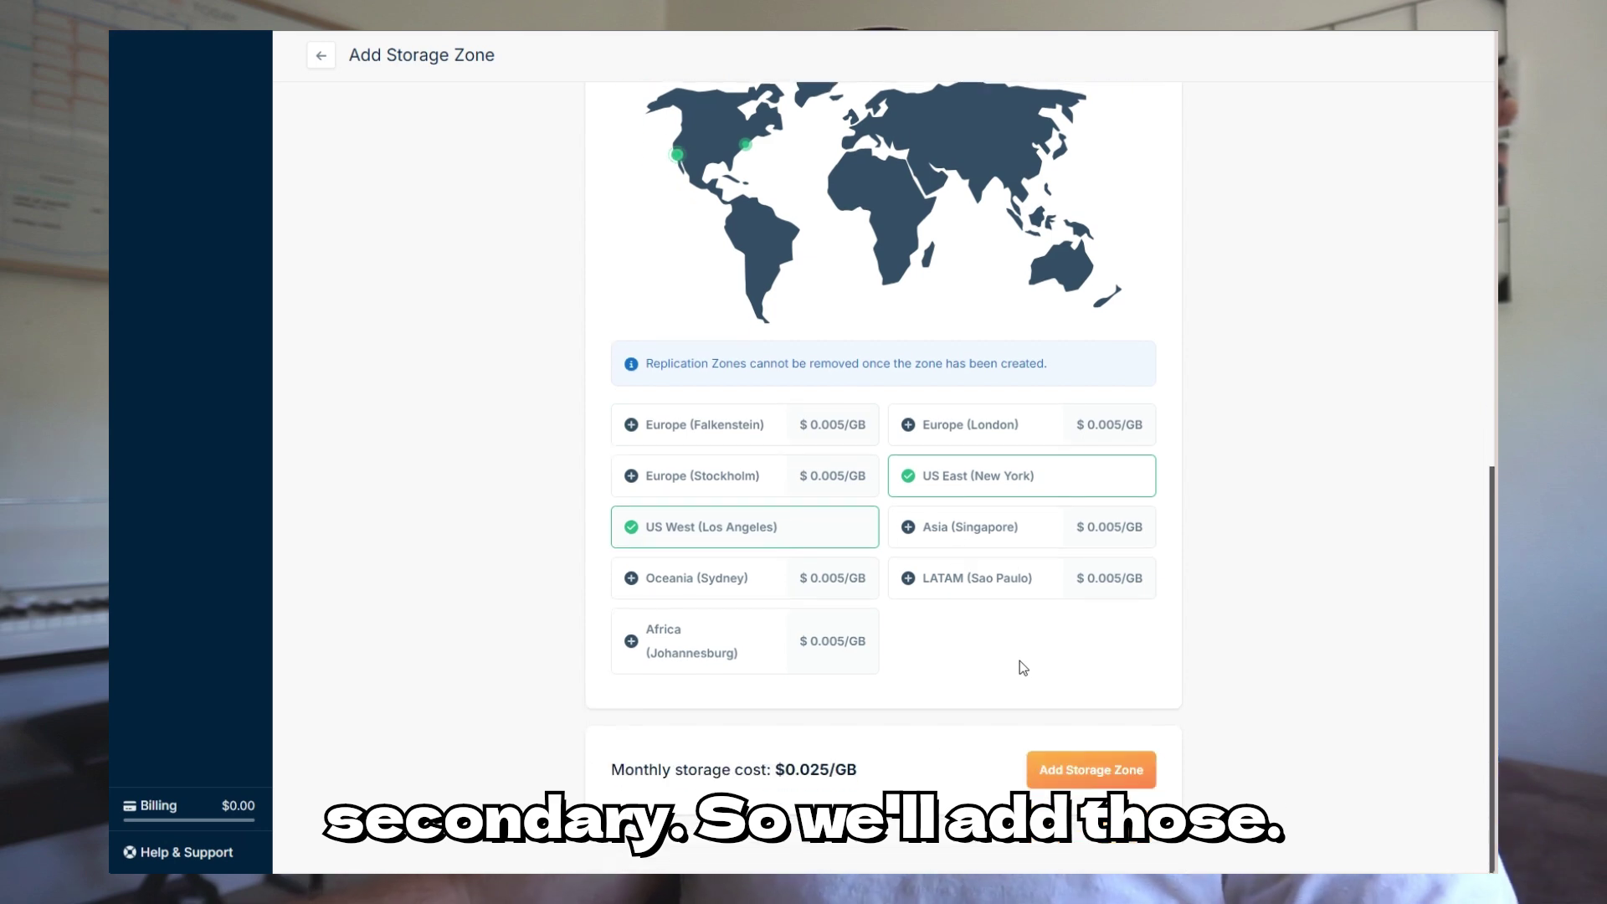
{"action": "left_click", "coordinate": [1068, 775]}
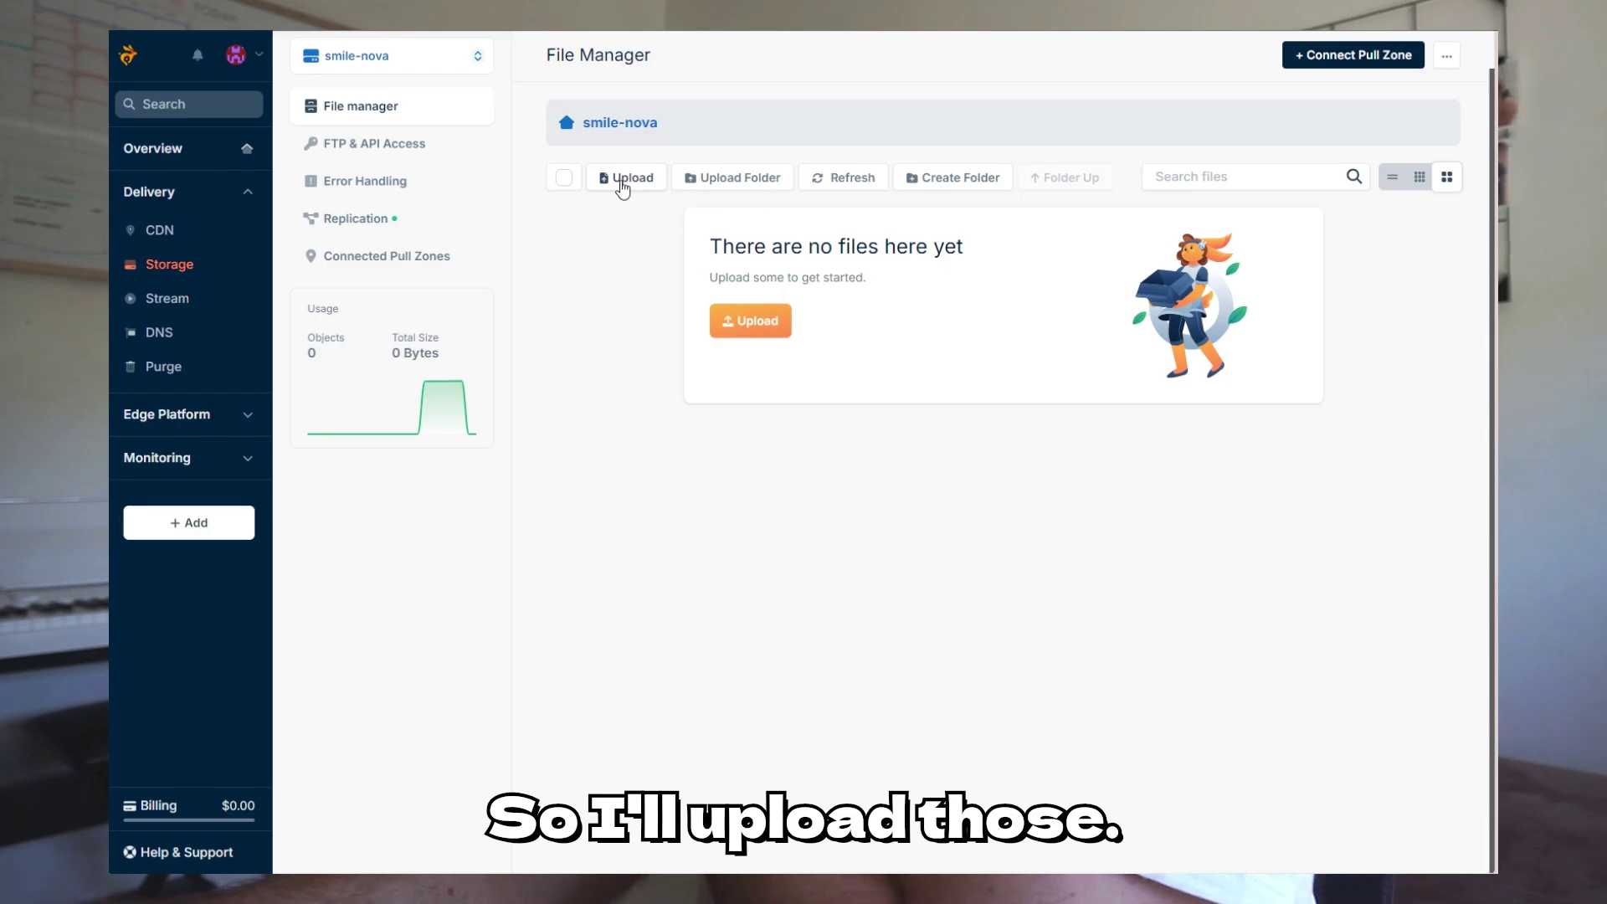
Upload the six reel MP4 videos to the smile-nova storage zone
{"action": "left_click", "coordinate": [622, 180]}
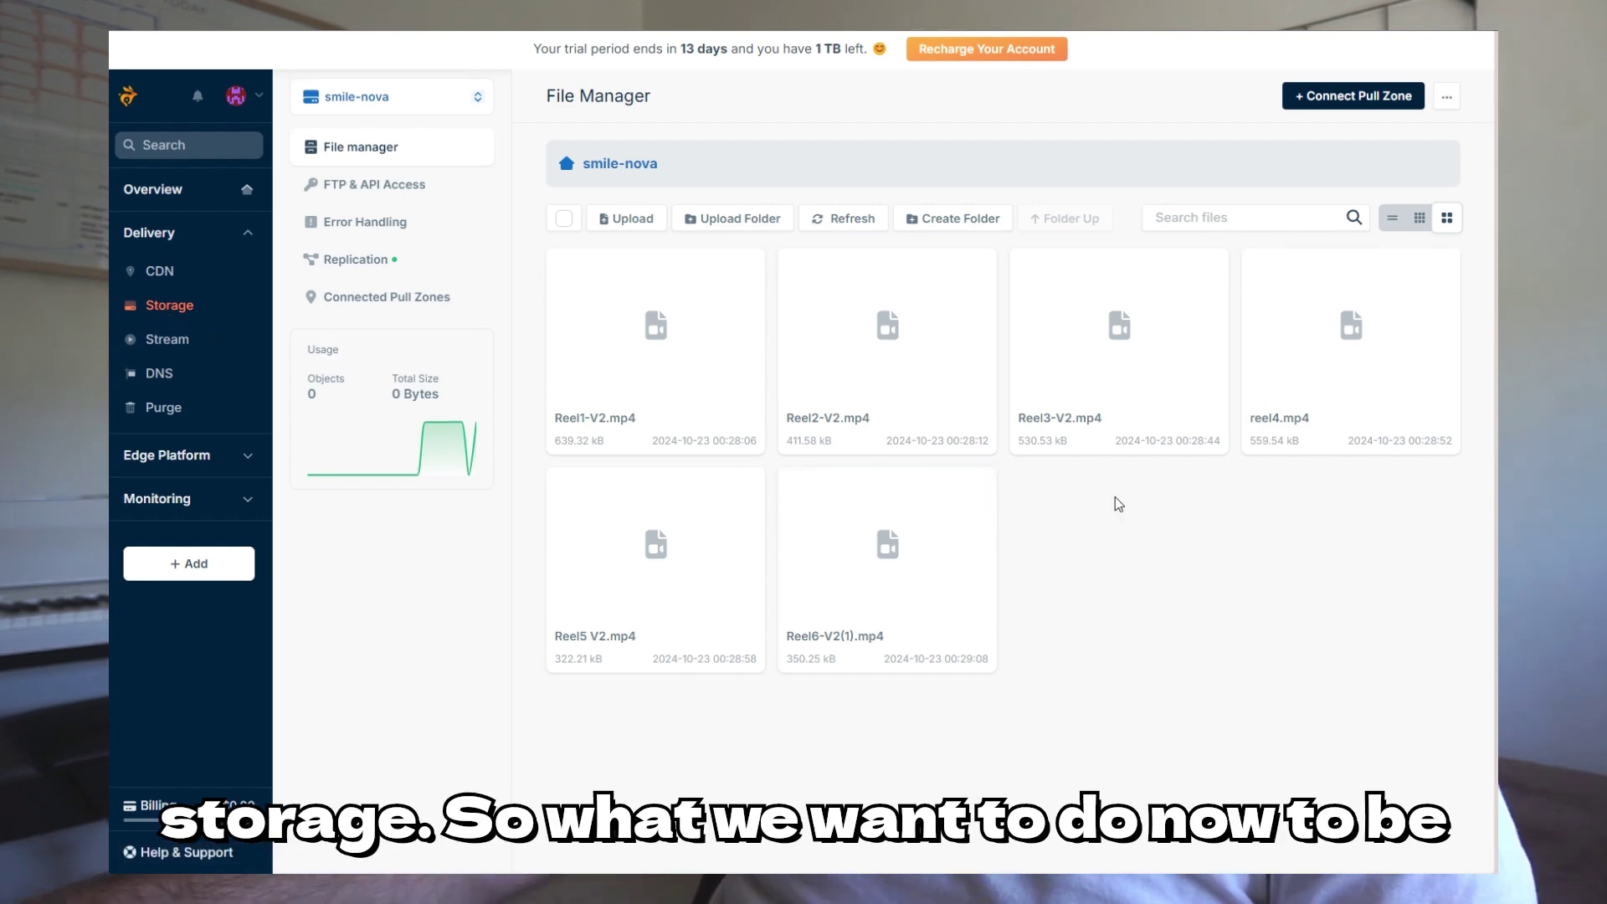
Start a new pull zone connected to the smile-nova storage zone and name it smile-nova-vids
{"action": "left_click", "coordinate": [1347, 102]}
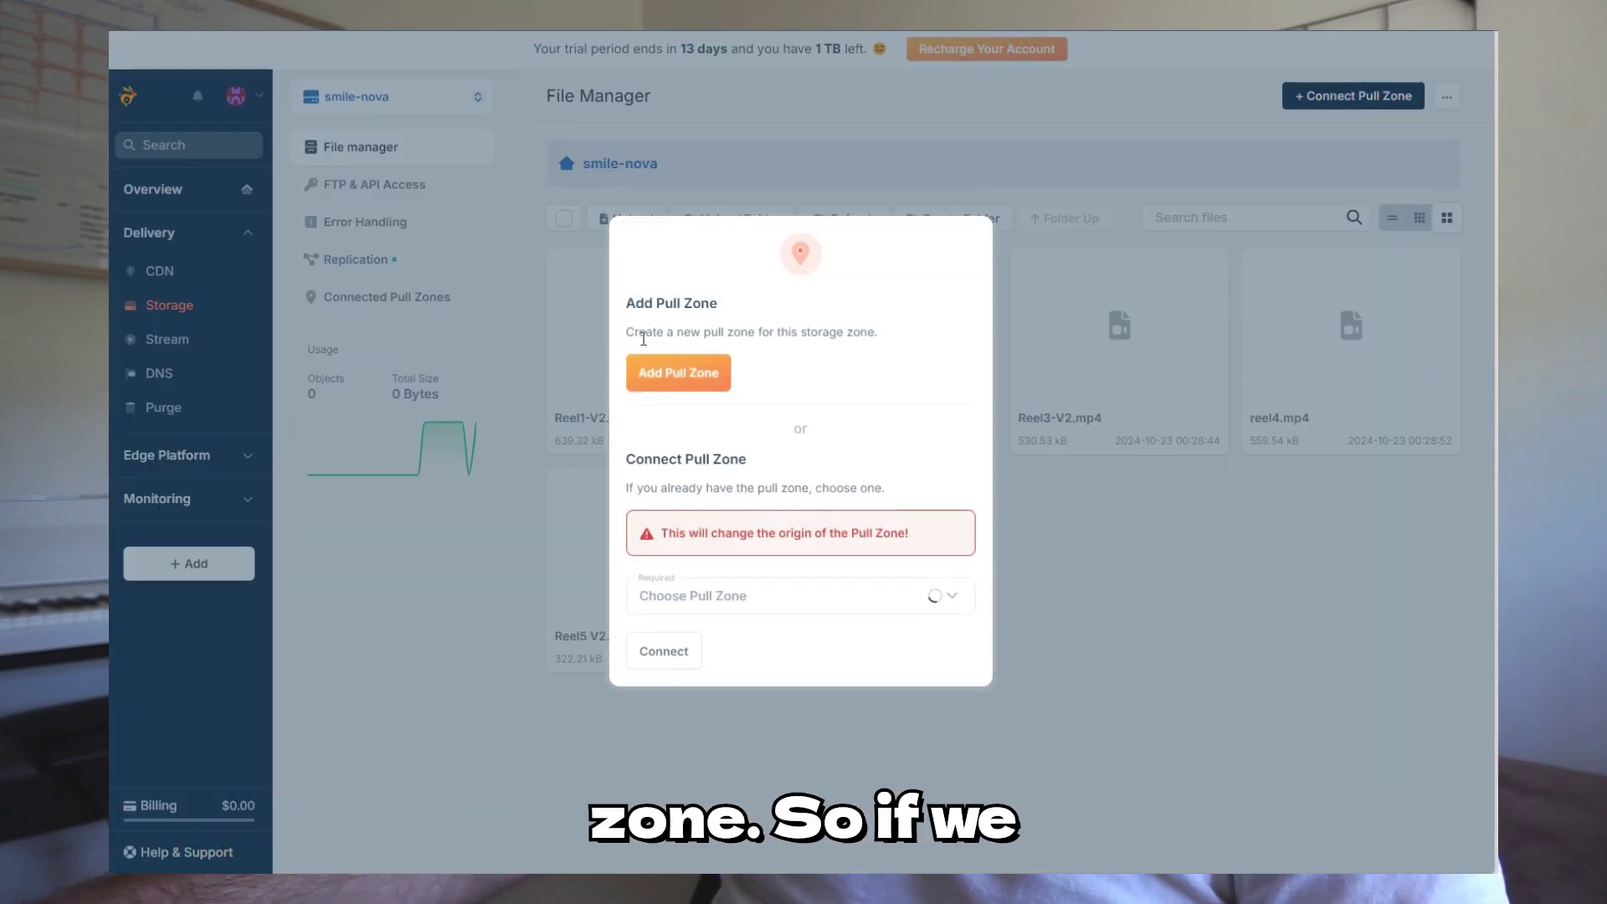
{"action": "left_click", "coordinate": [702, 384]}
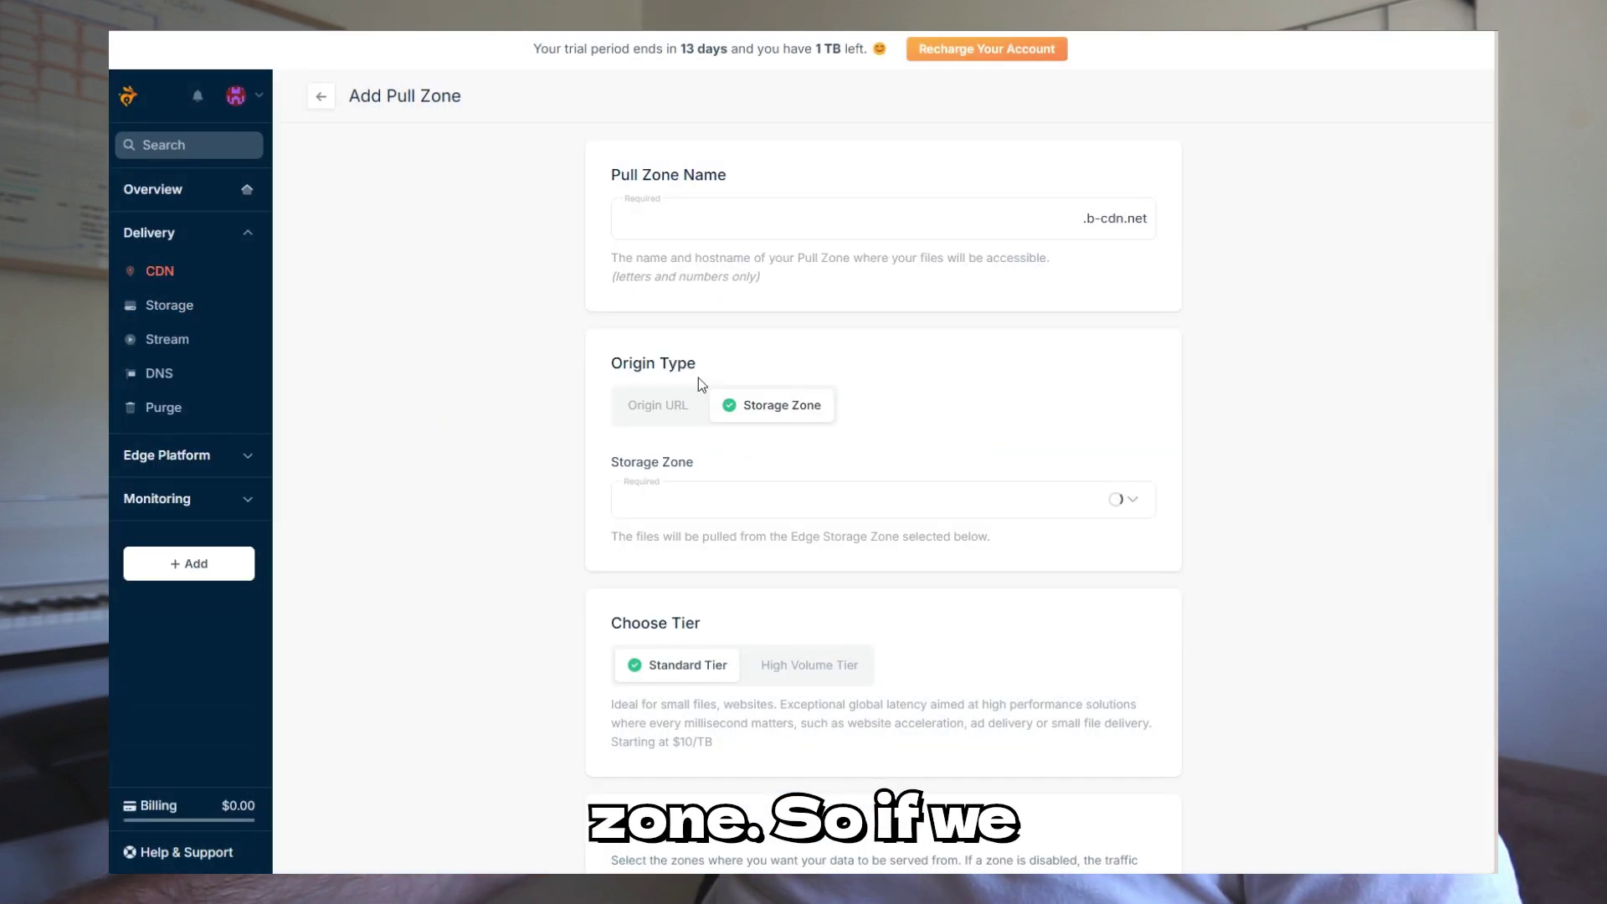
{"action": "left_click", "coordinate": [678, 222]}
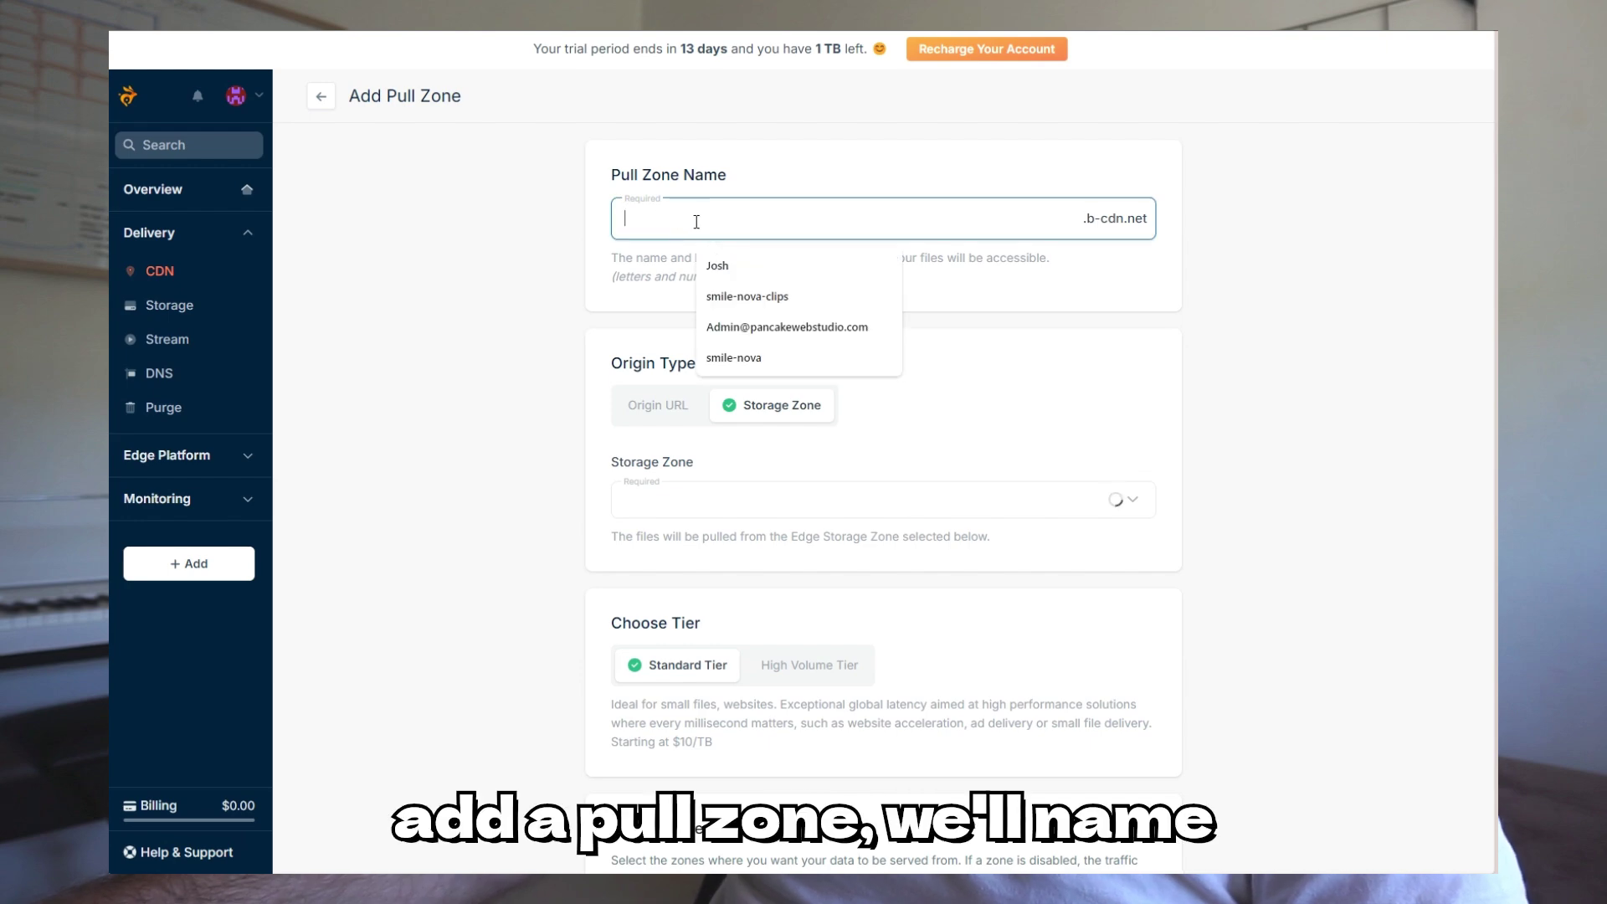
{"action": "type", "text": "smi"}
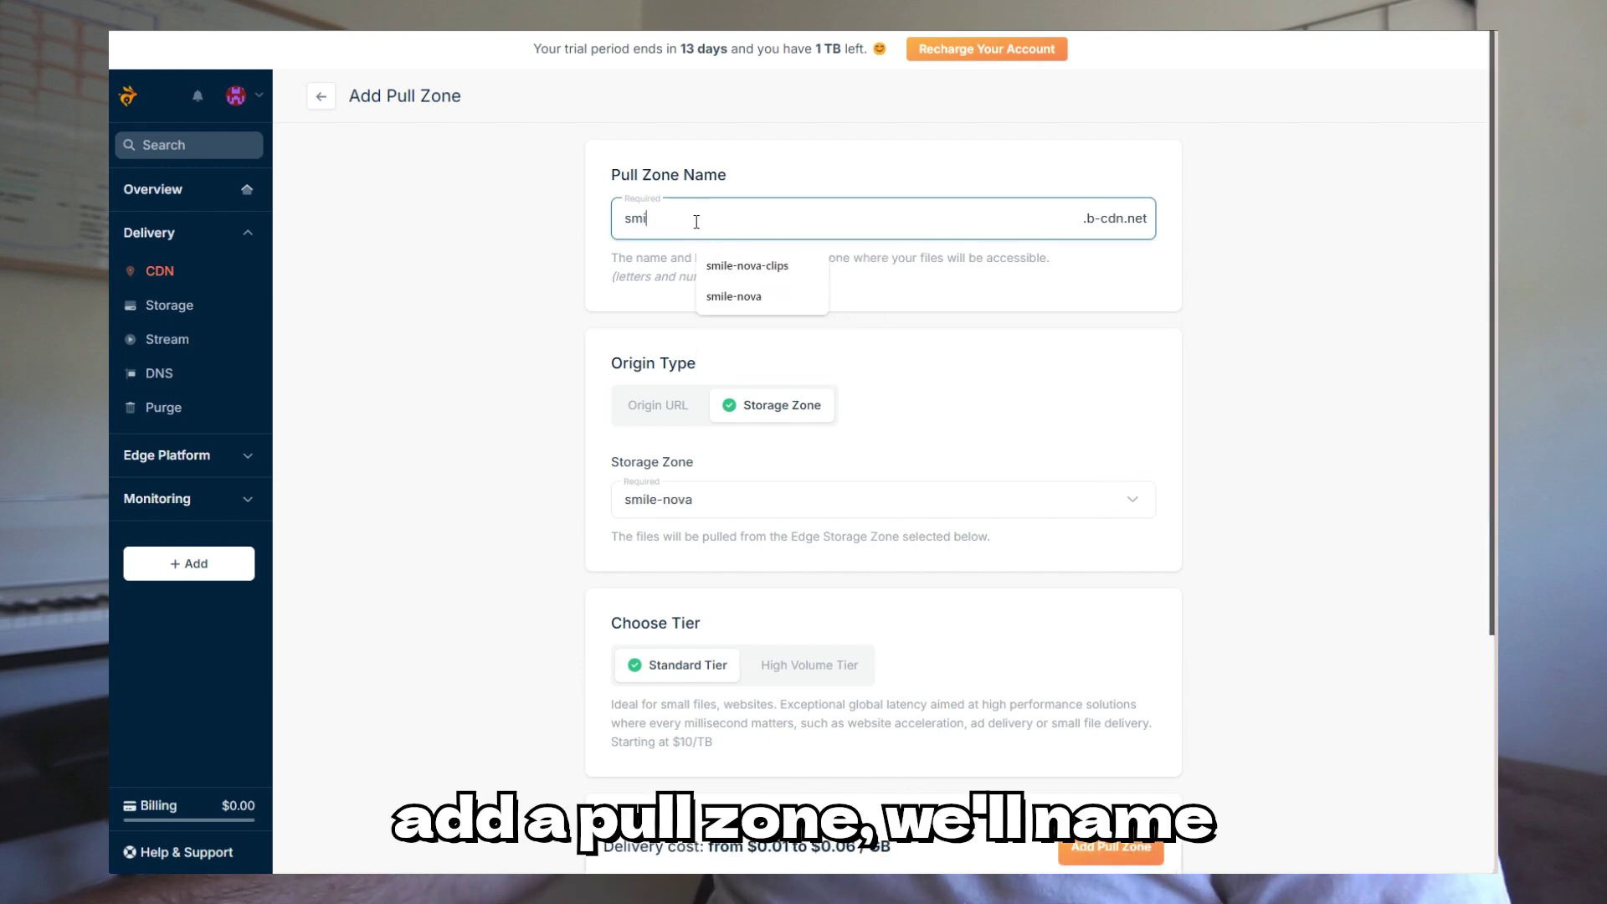
{"action": "type", "text": "le-nova"}
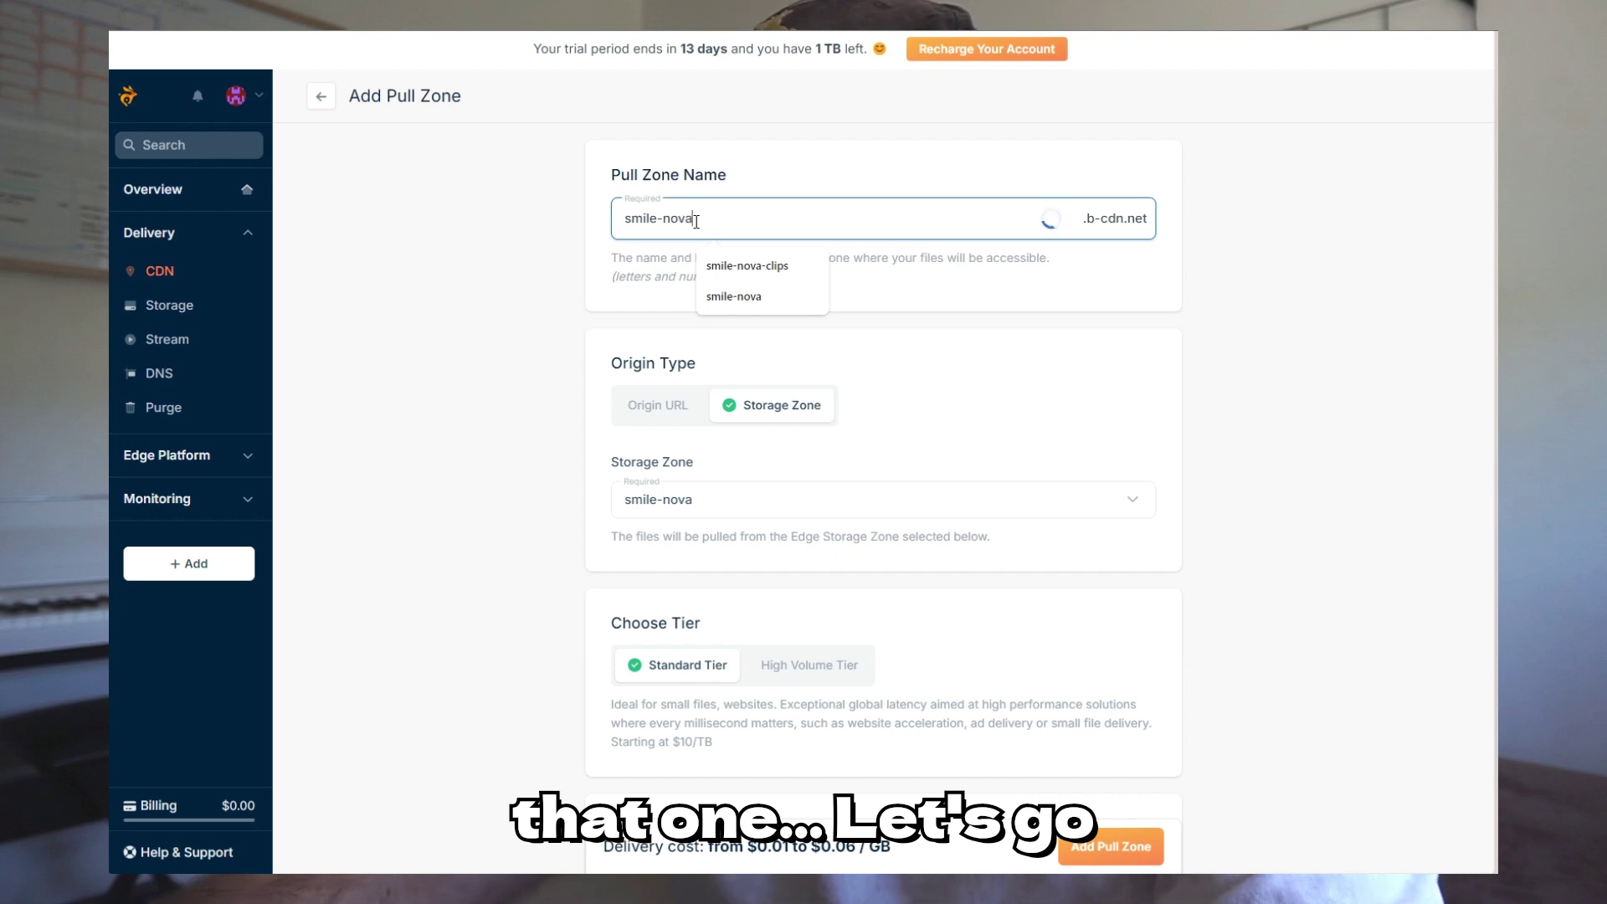
{"action": "type", "text": "vids"}
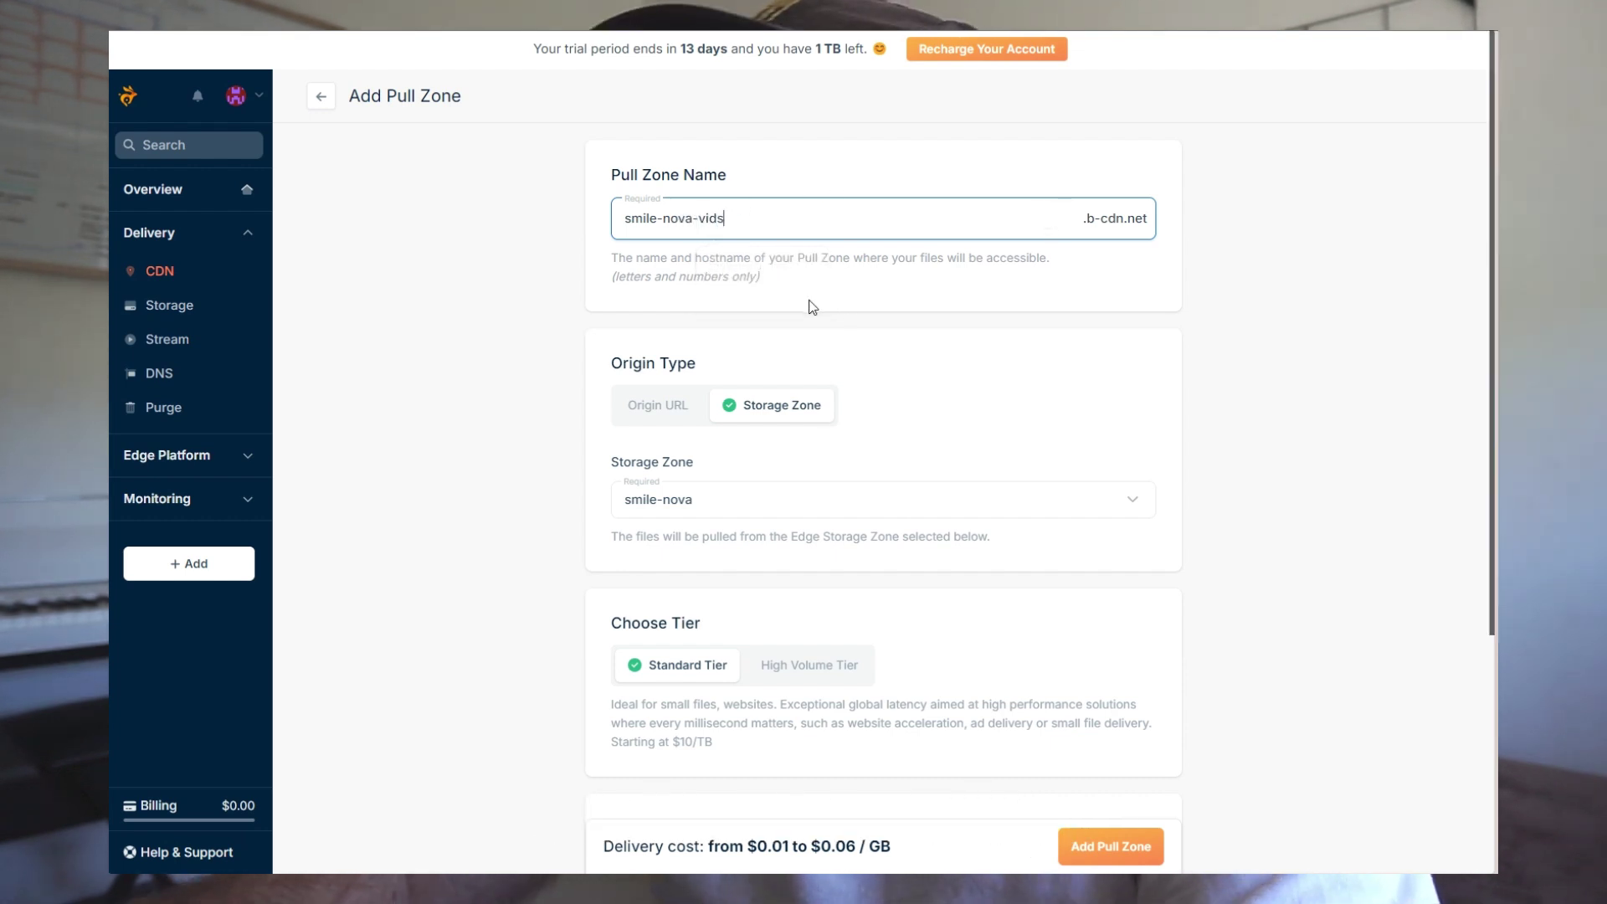
Limit the pricing zones to North America by disabling Europe, South America, Asia & Oceania and Middle East & Africa, and add the pull zone
{"action": "scroll", "coordinate": [810, 304], "scroll_direction": "down", "scroll_amount": 4}
{"action": "scroll", "coordinate": [805, 279], "scroll_direction": "down", "scroll_amount": 1}
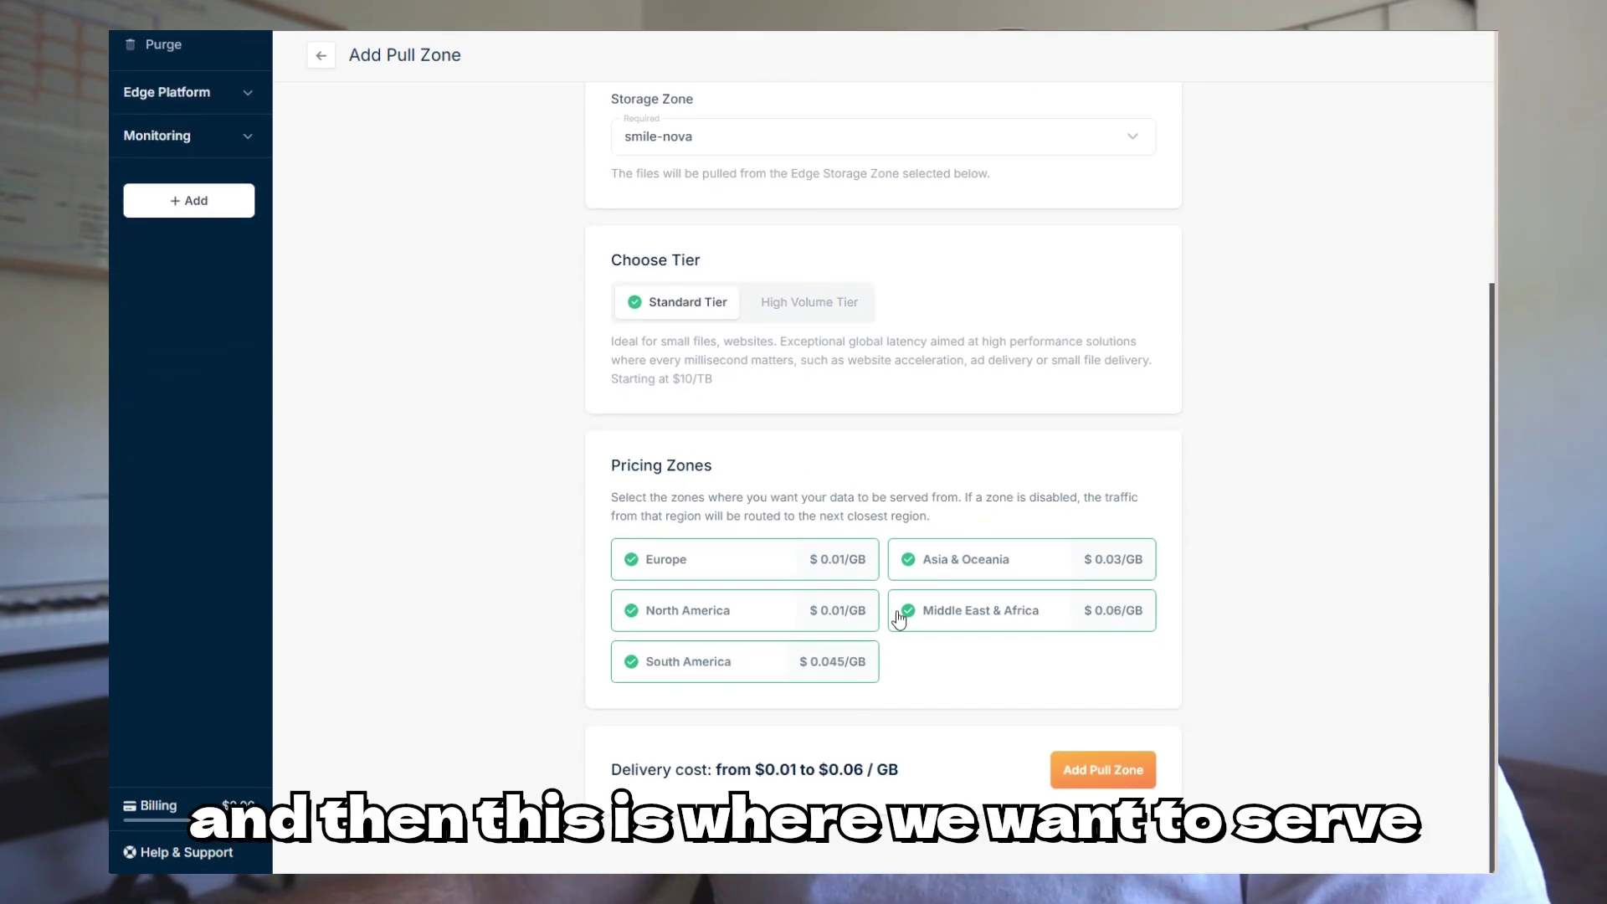
{"action": "left_click", "coordinate": [717, 668]}
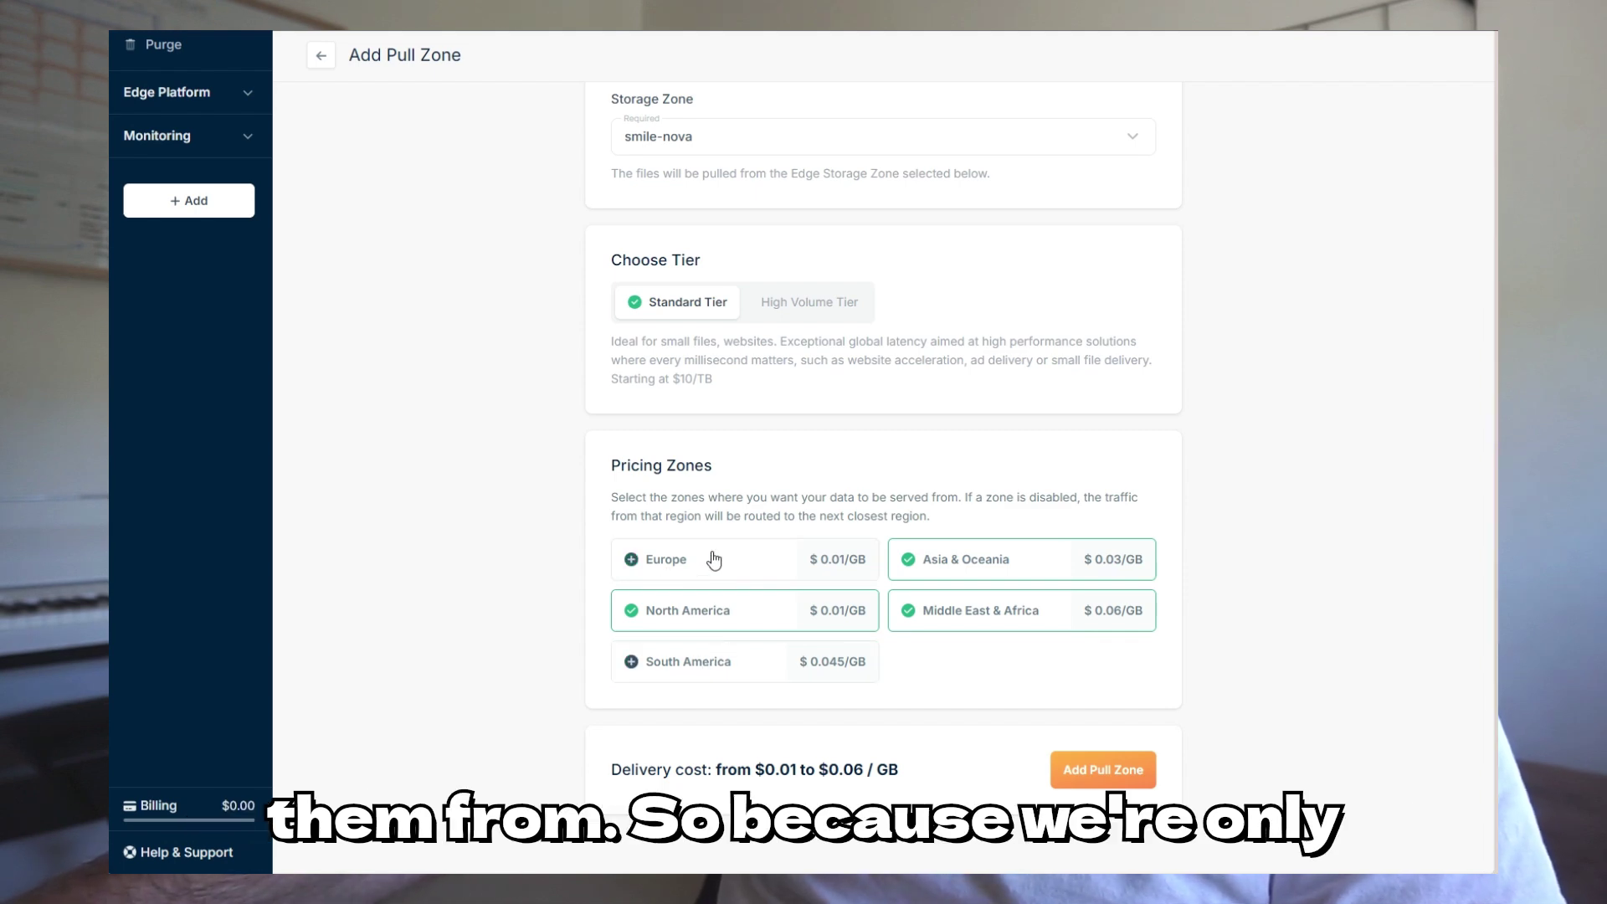
{"action": "left_click", "coordinate": [917, 559]}
{"action": "left_click", "coordinate": [925, 618]}
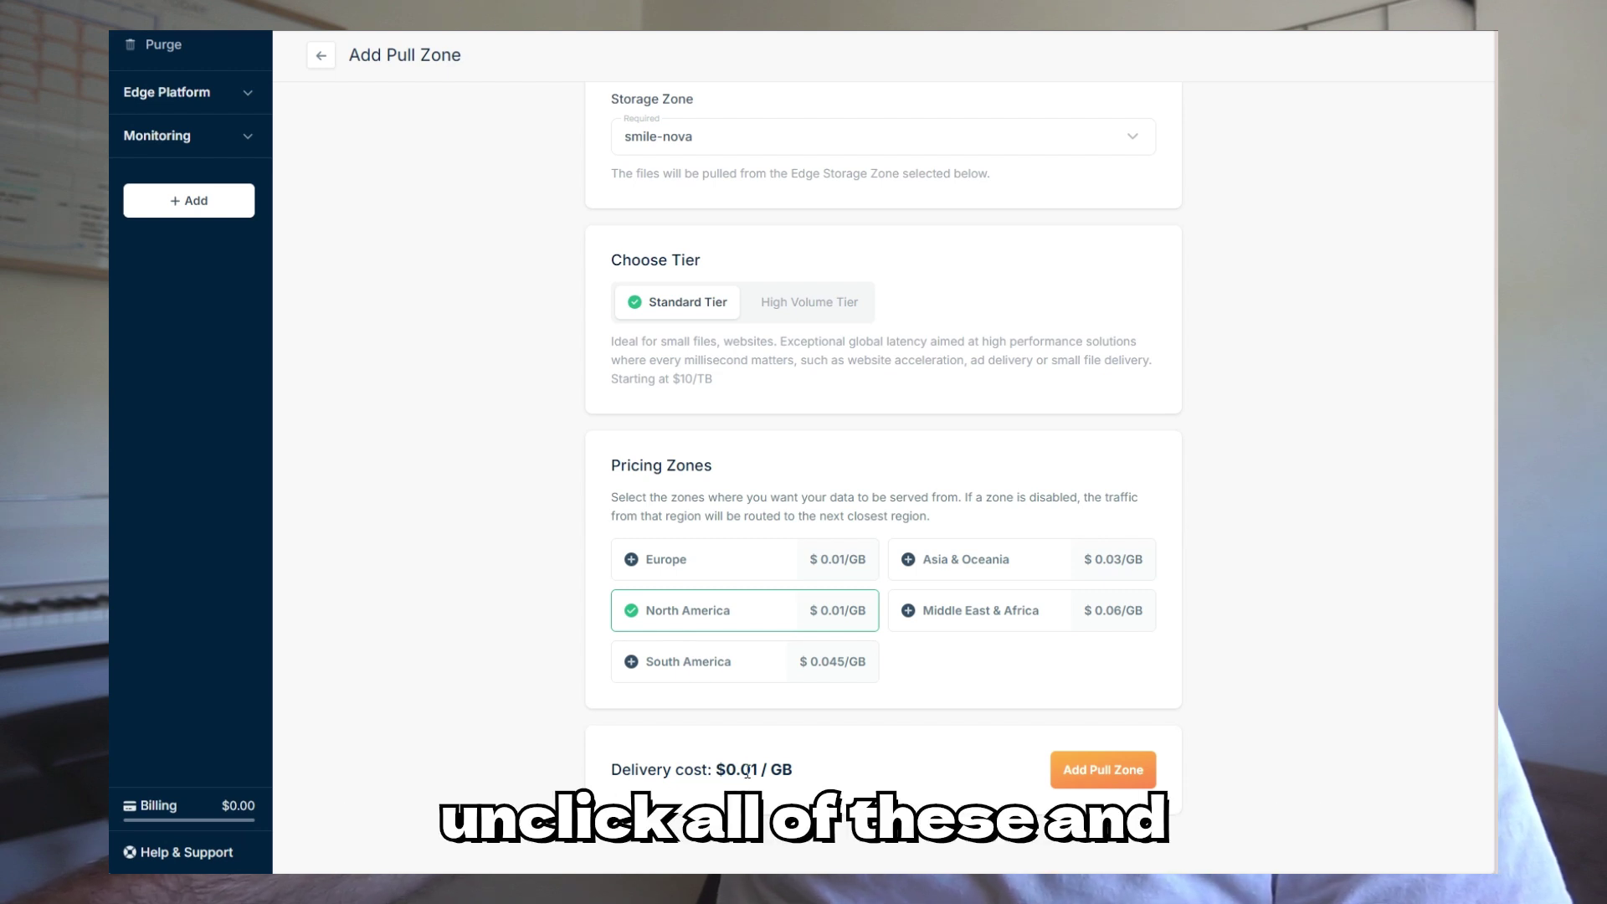
{"action": "left_click", "coordinate": [1080, 770]}
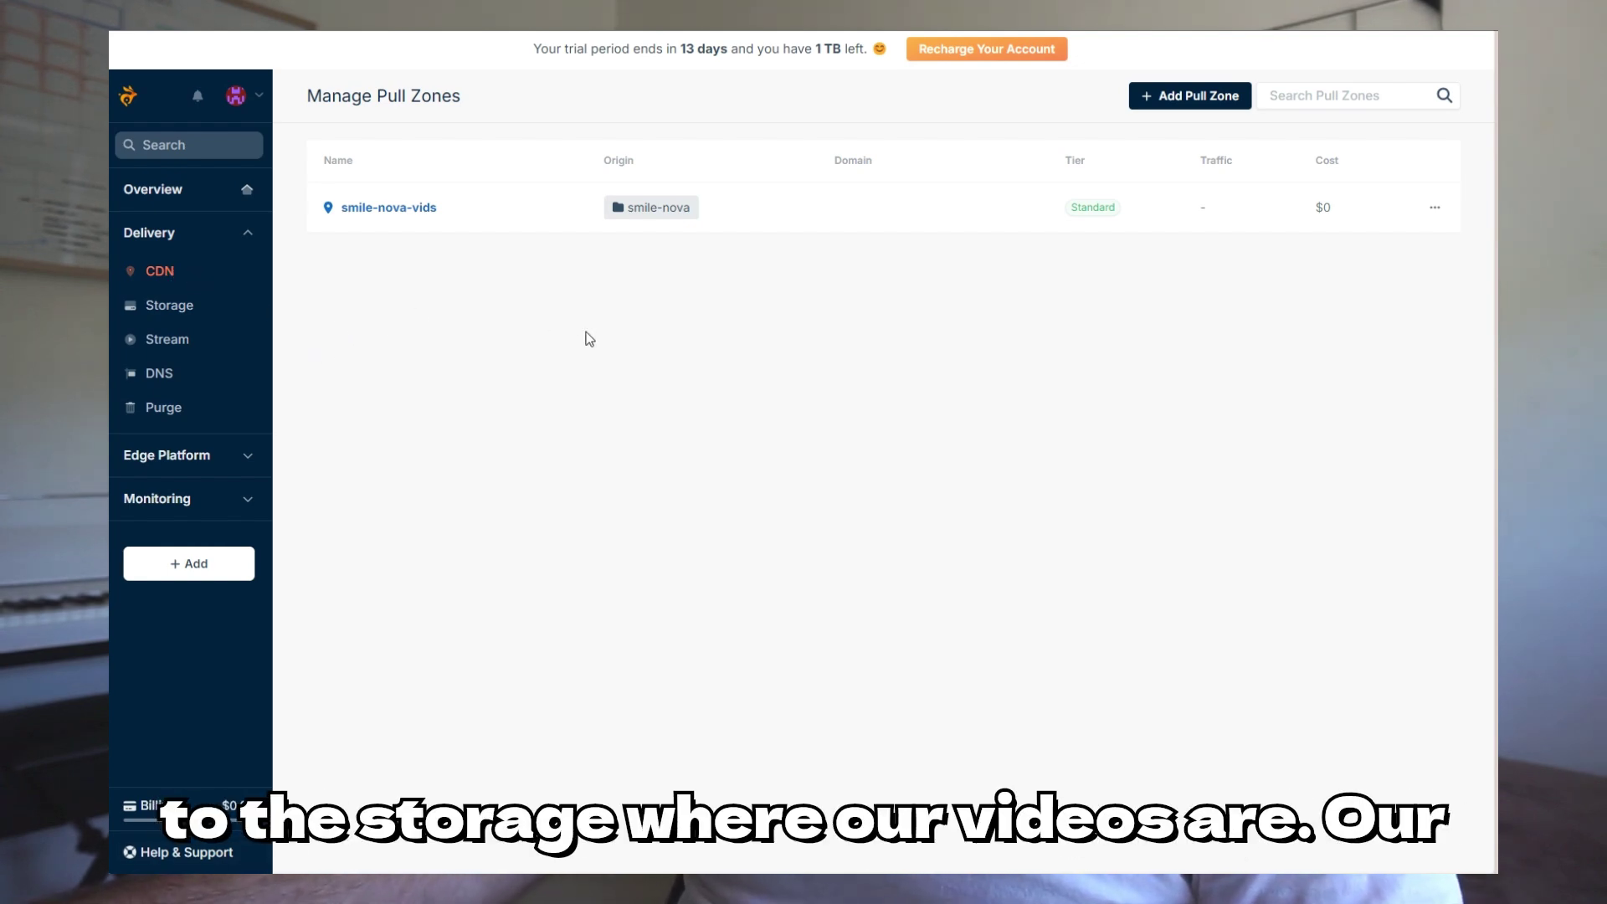
Copy the URL of Reel1-V2.mp4 from the smile-nova storage zone and paste it into an empty Notepad document
{"action": "left_click", "coordinate": [182, 307]}
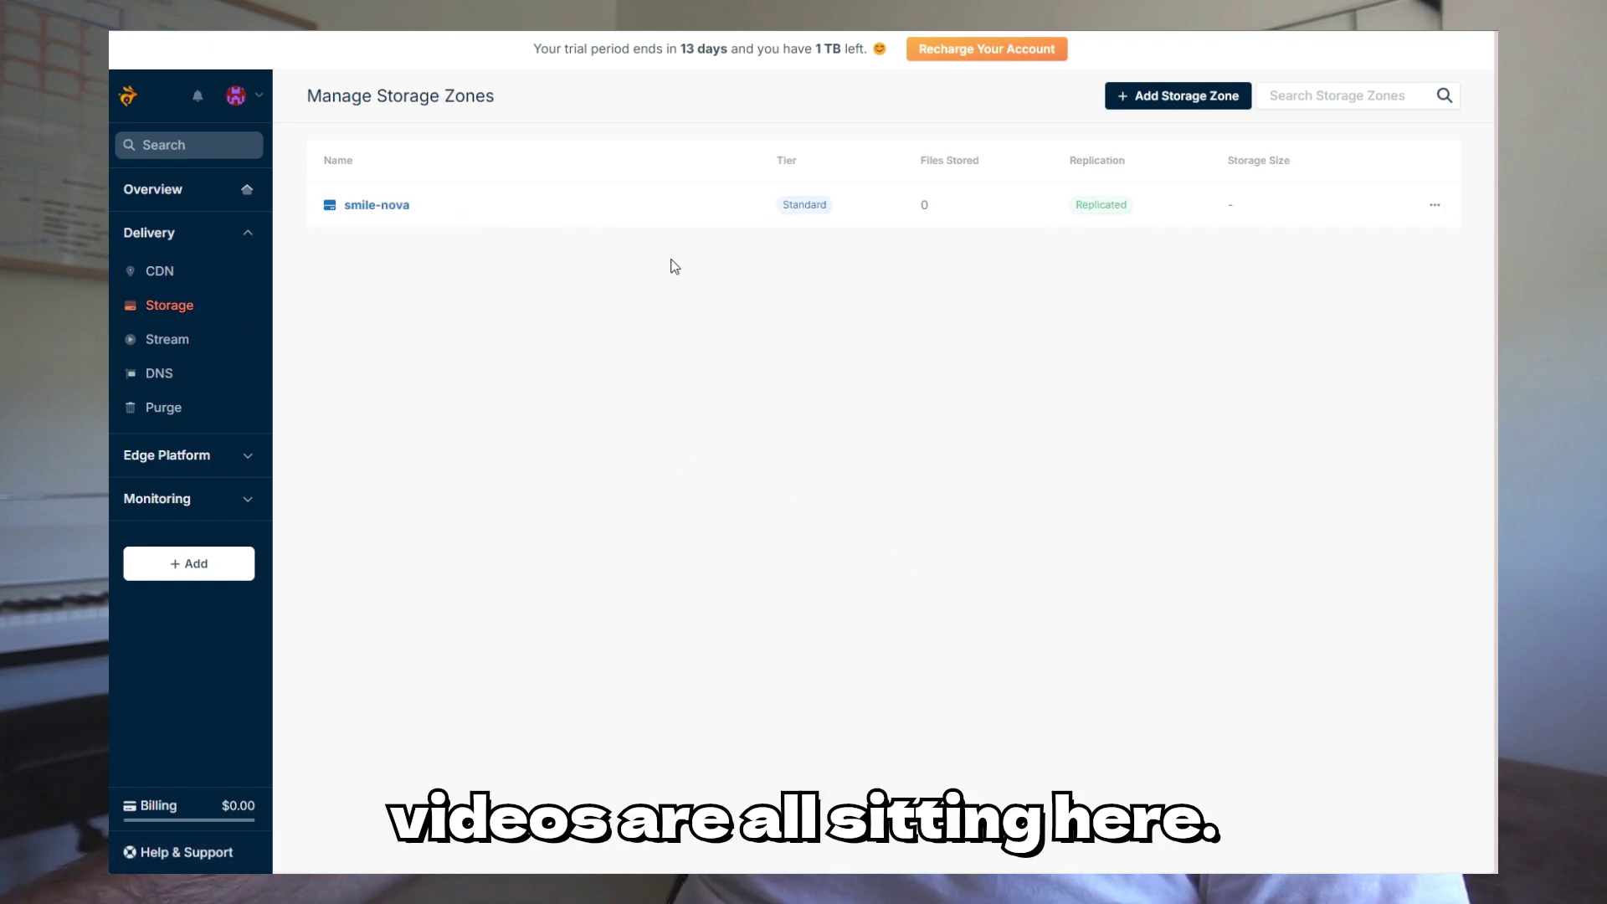
{"action": "left_click", "coordinate": [381, 208]}
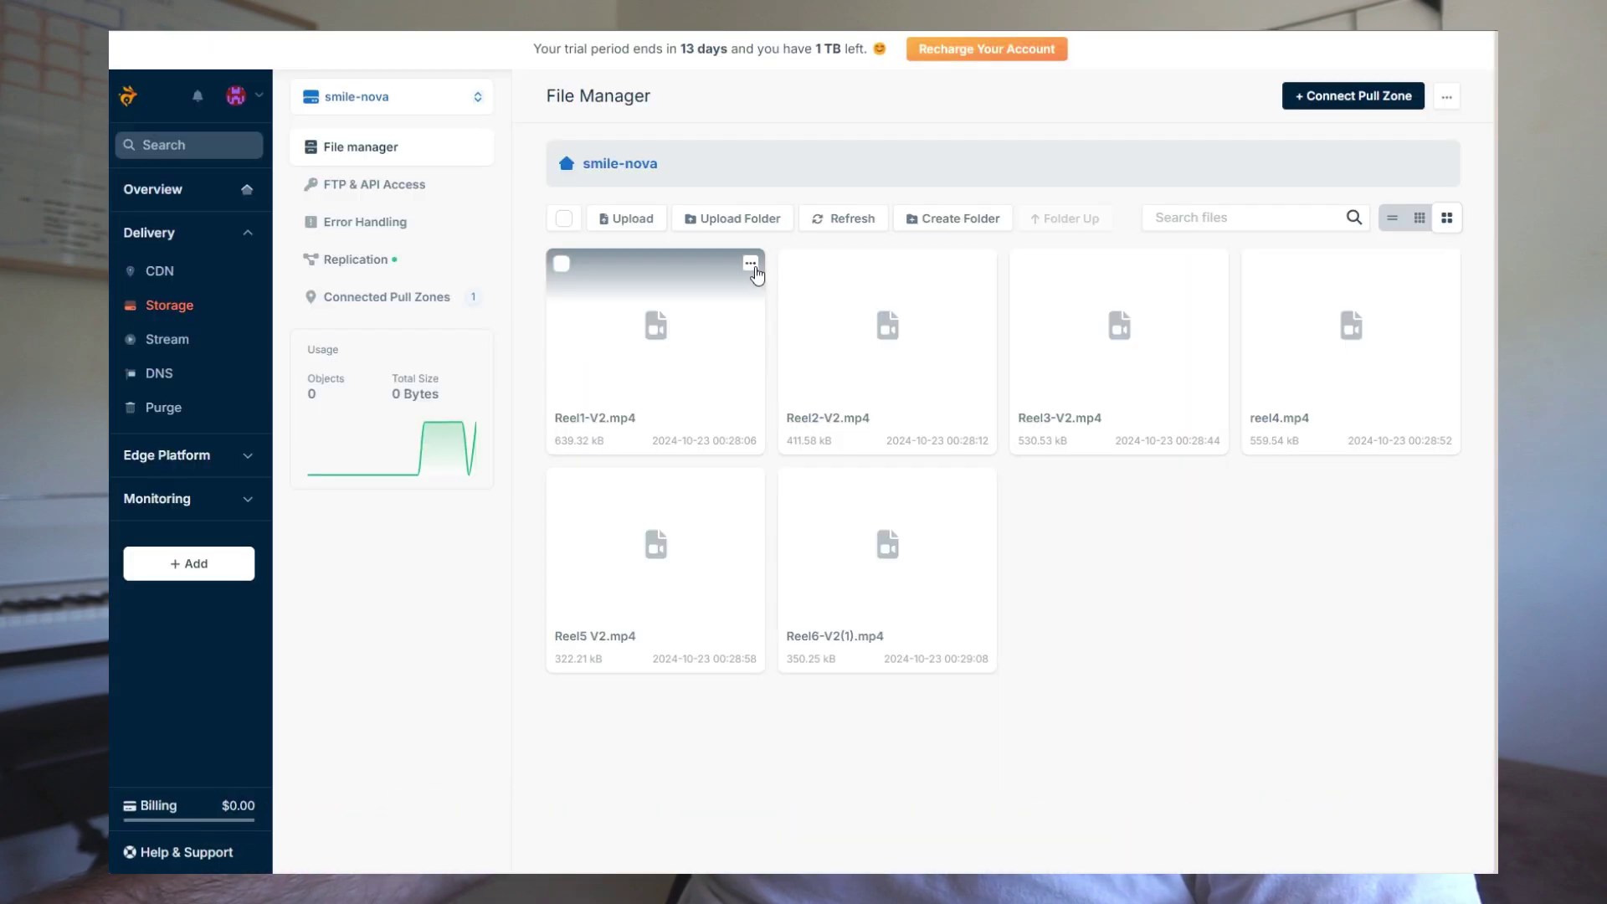
{"action": "left_click", "coordinate": [751, 264]}
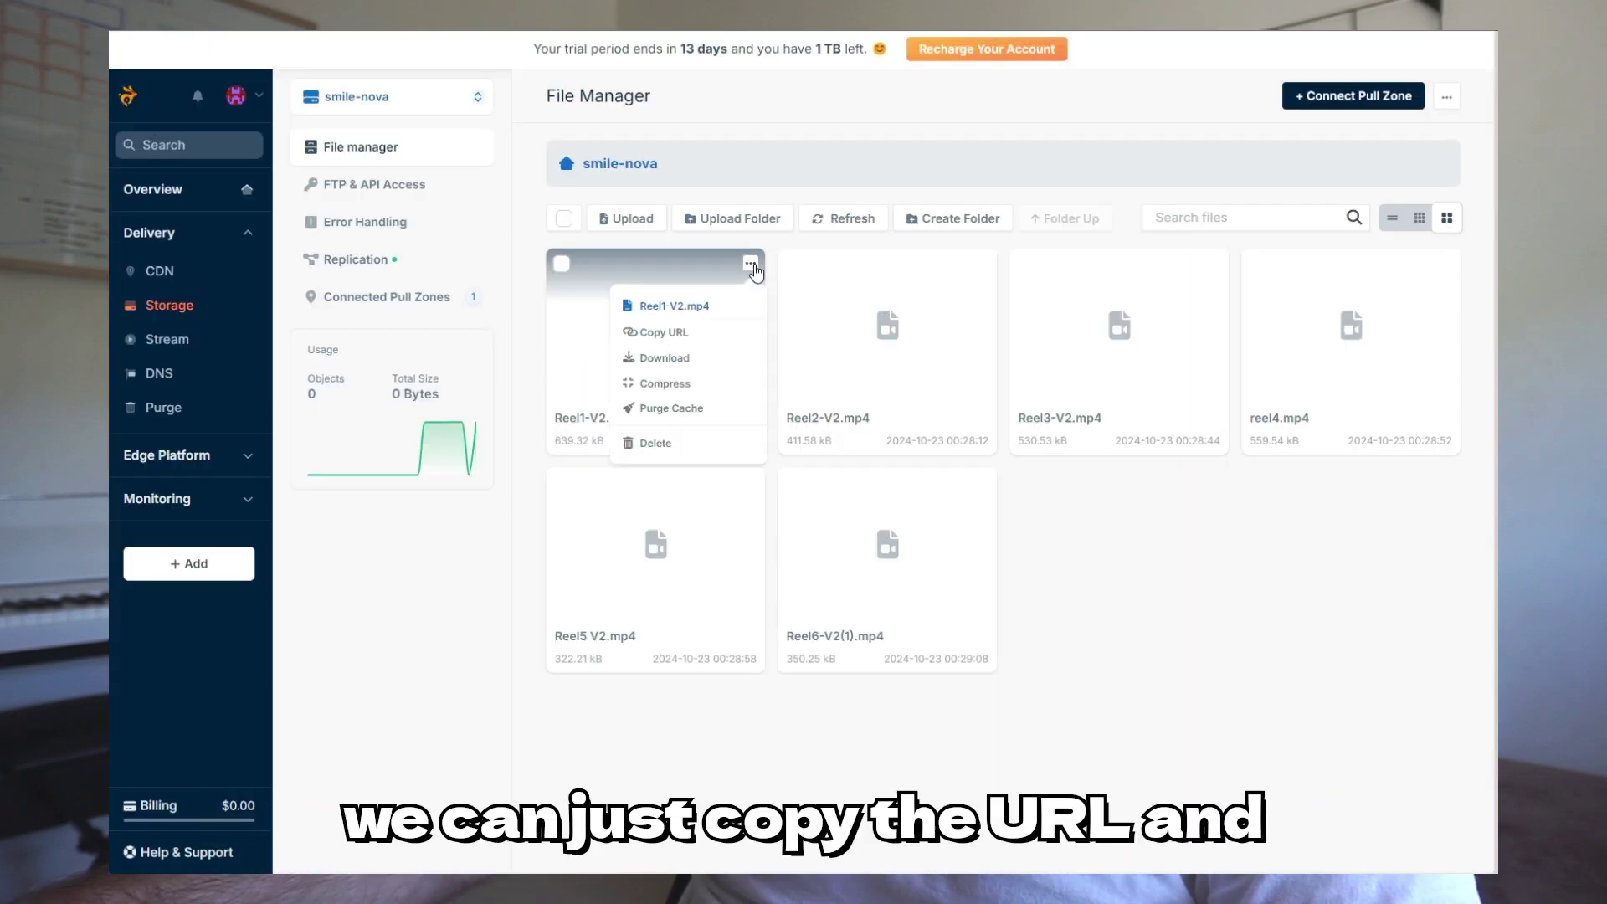
{"action": "left_click", "coordinate": [655, 335]}
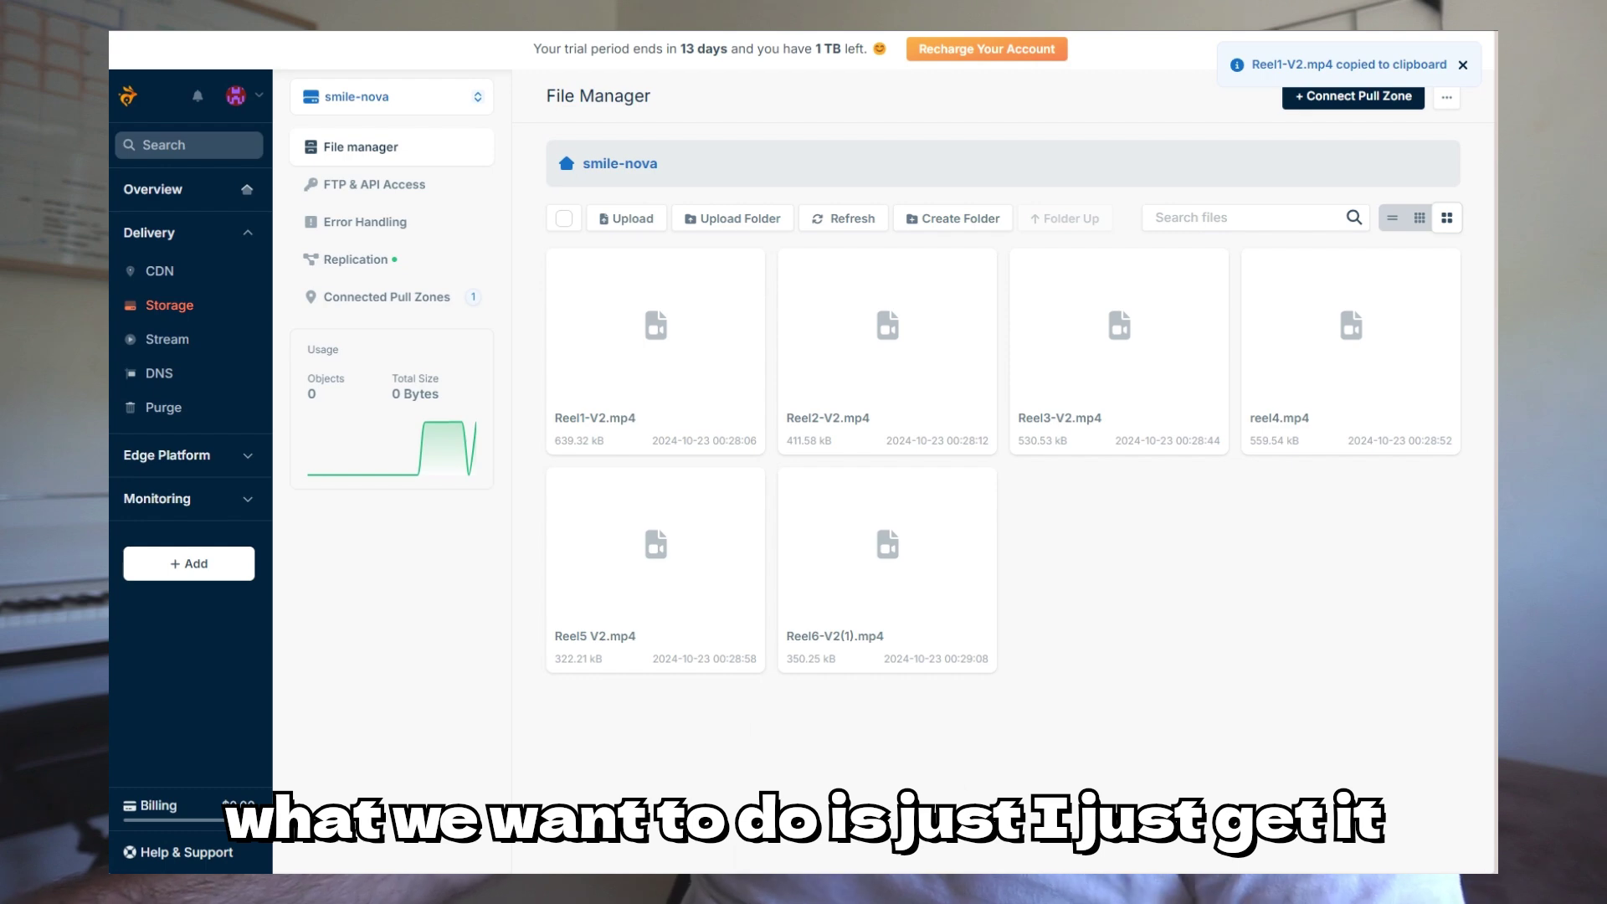
{"action": "left_click", "coordinate": [863, 852]}
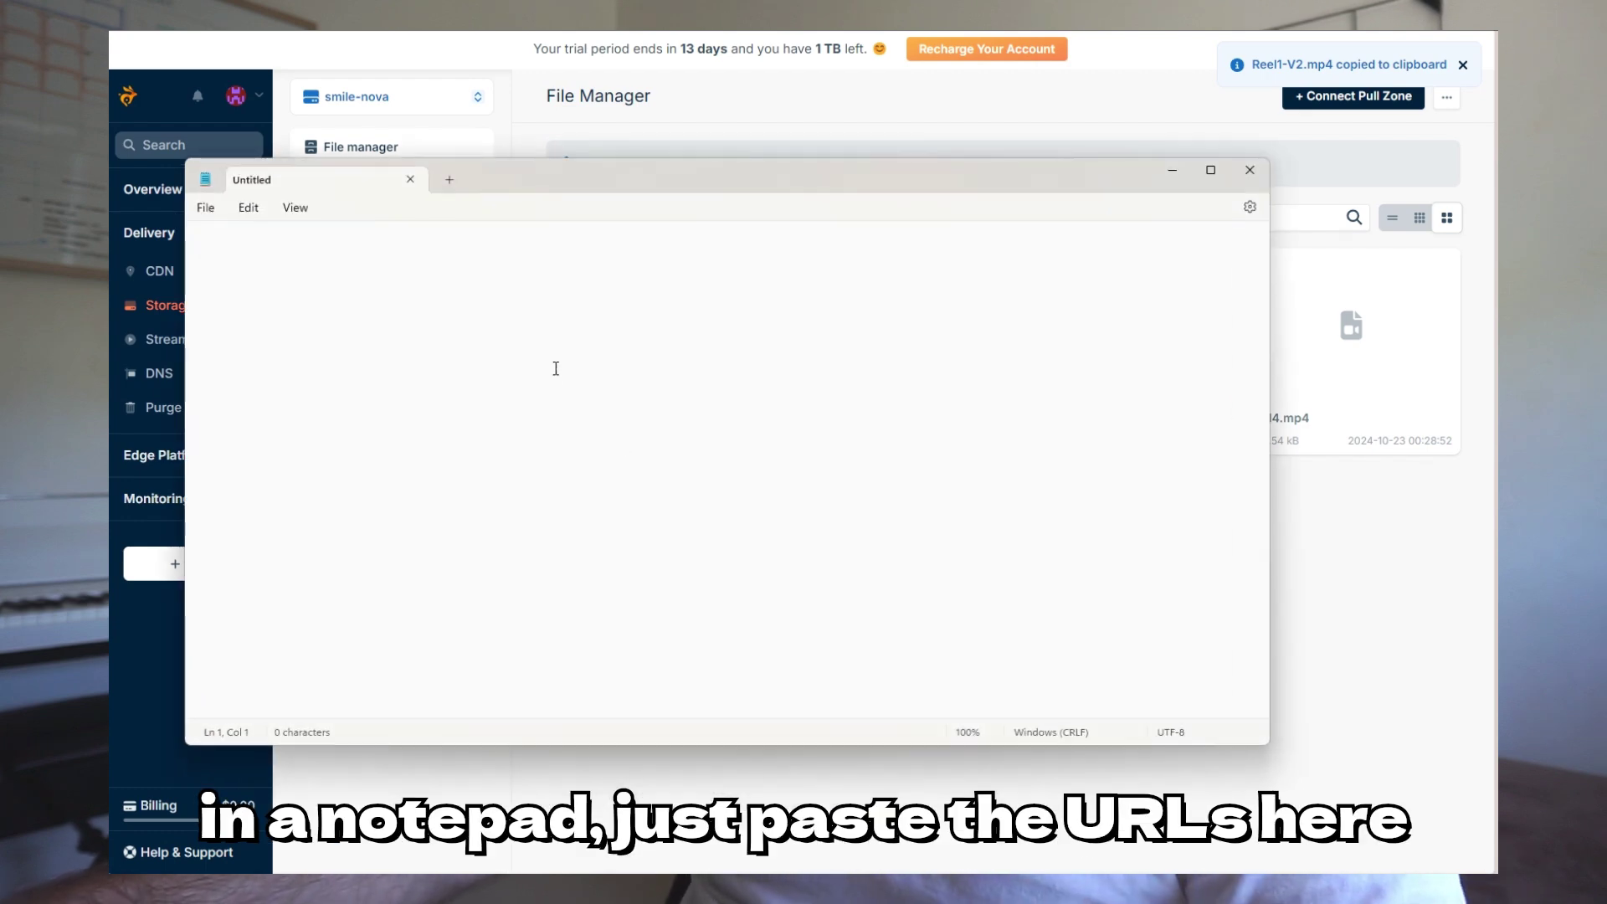
{"action": "key", "text": "ctrl+v"}
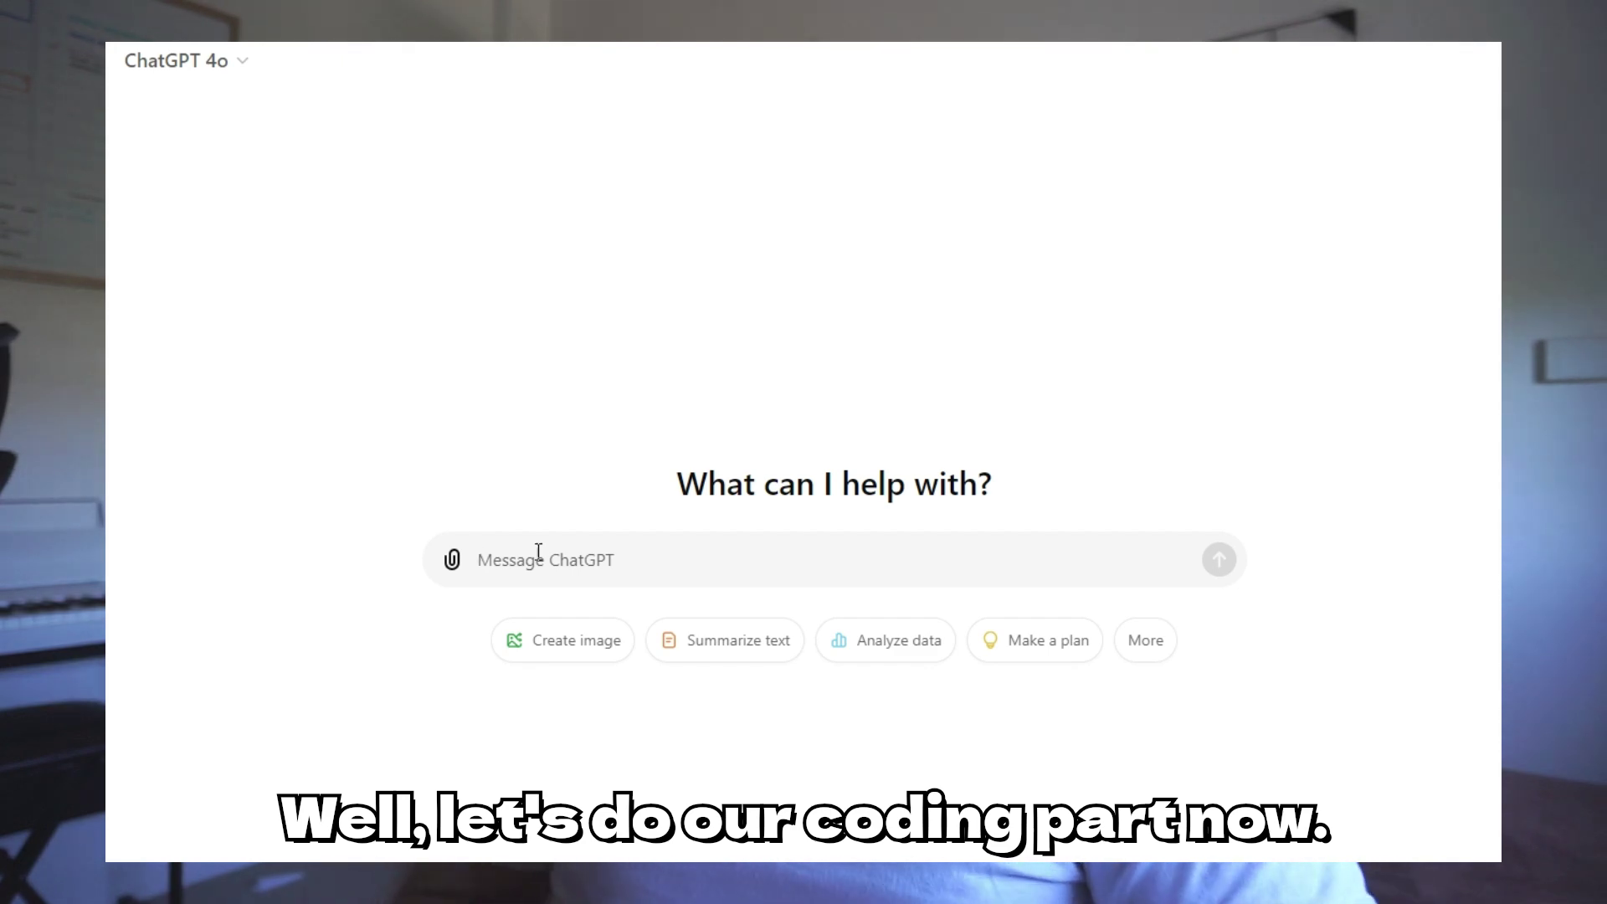
Ask ChatGPT for a Webflow video element using the Reel1-V2.mp4 URL, with 100% width and height, cover fit, absolute position, inline styling and class bunny-vids
{"action": "key", "text": "ctrl+v"}
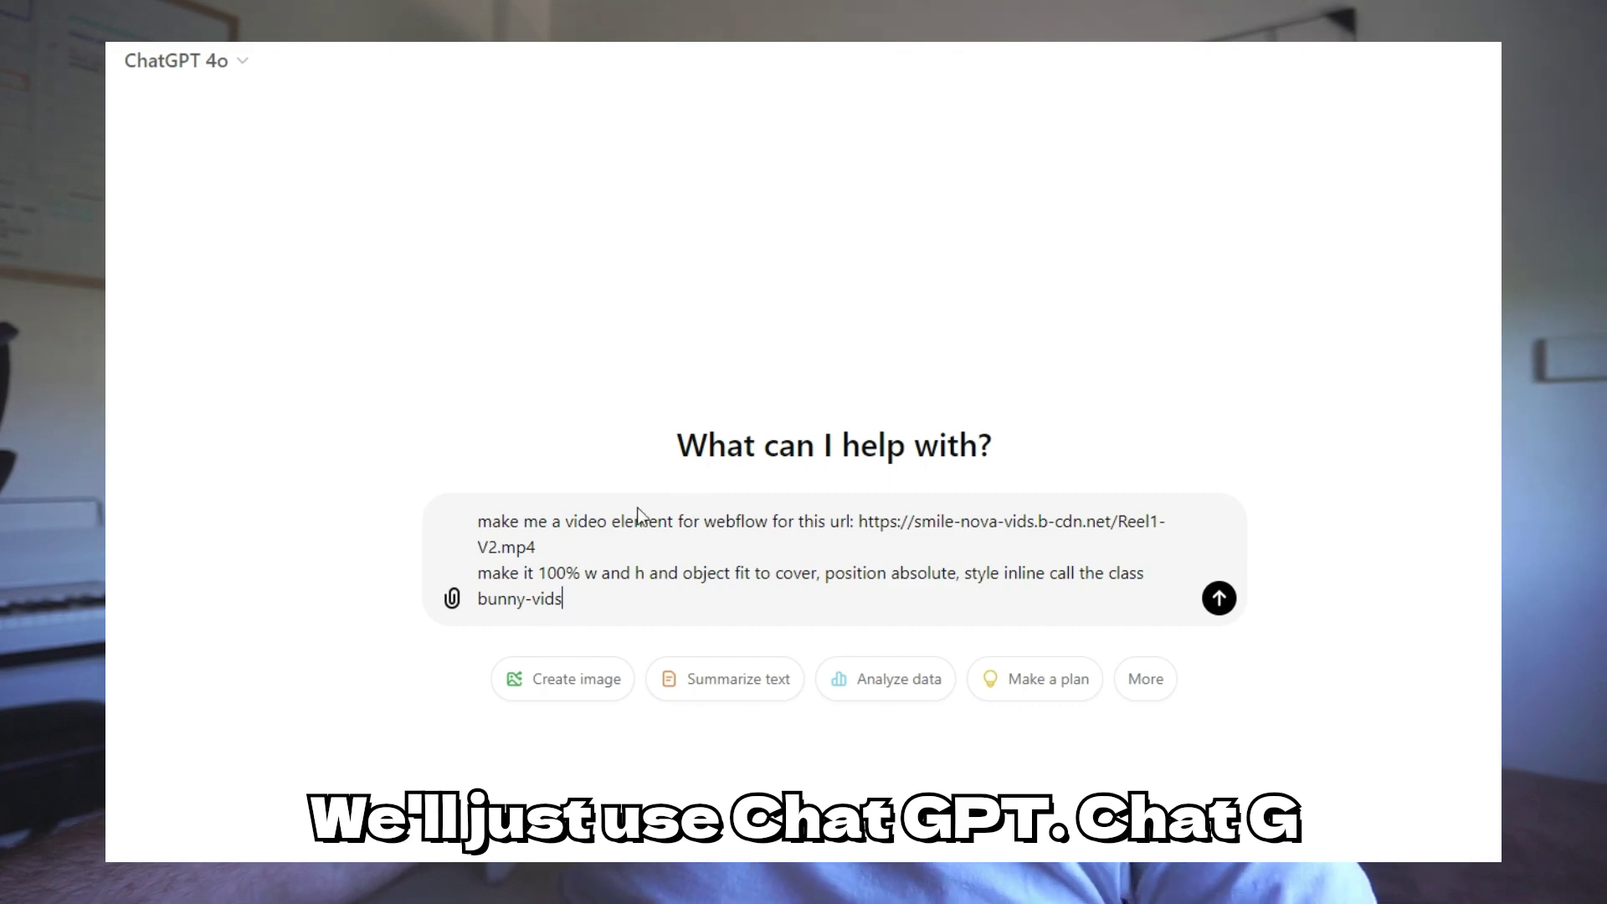
{"action": "left_click", "coordinate": [1222, 601]}
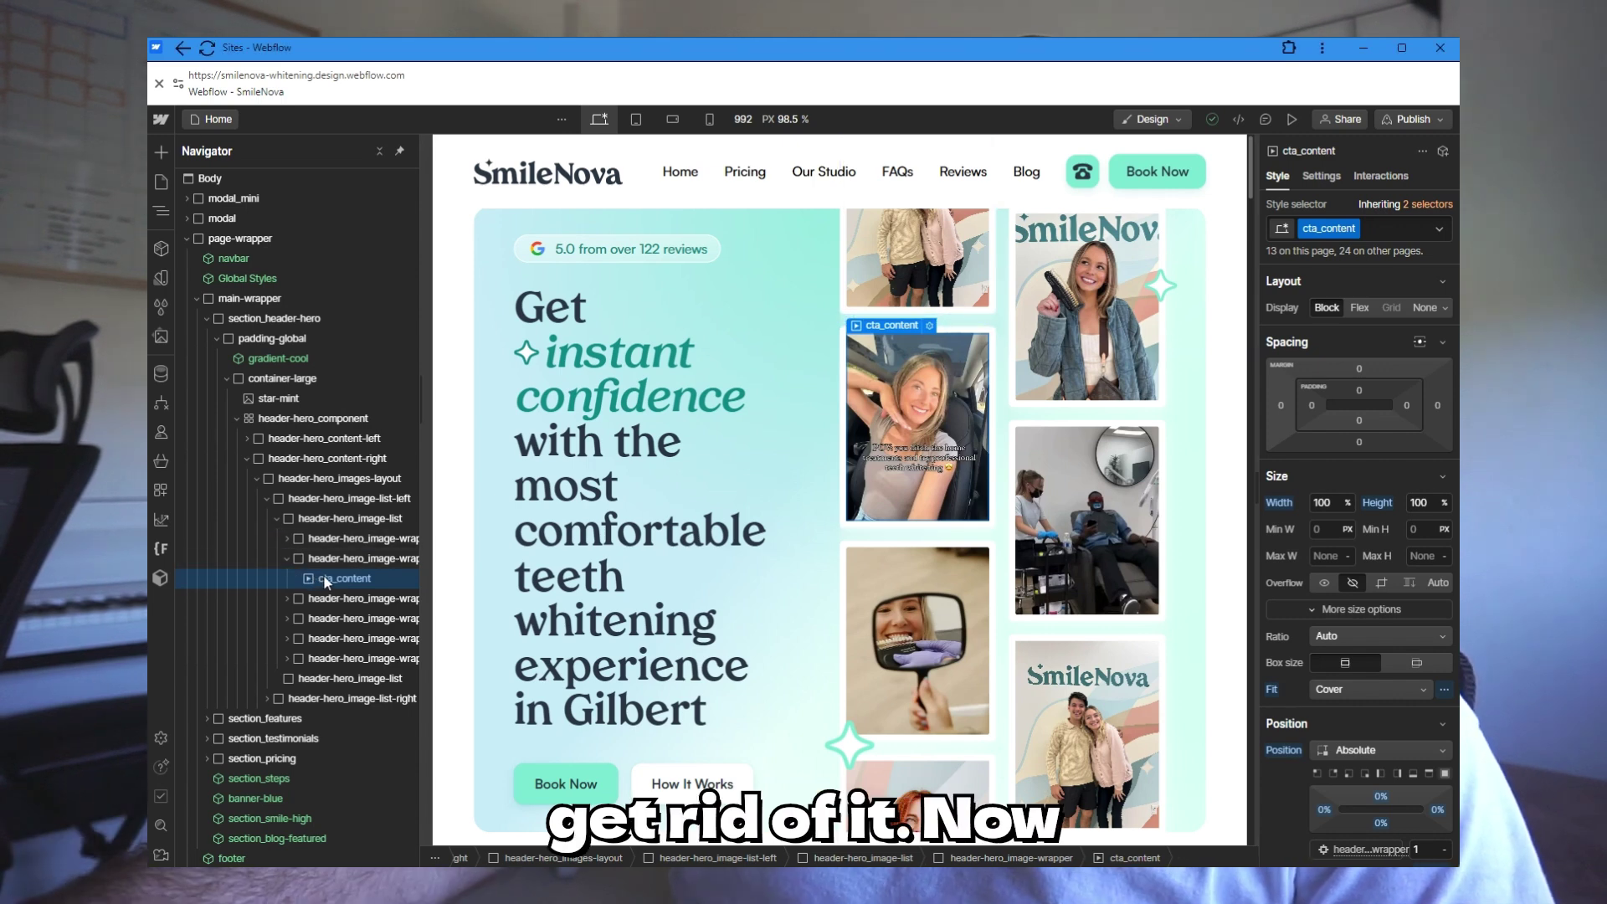
In Webflow, delete the cta_content element from the second image wrapper of the hero section's left image list
{"action": "key", "text": "Delete"}
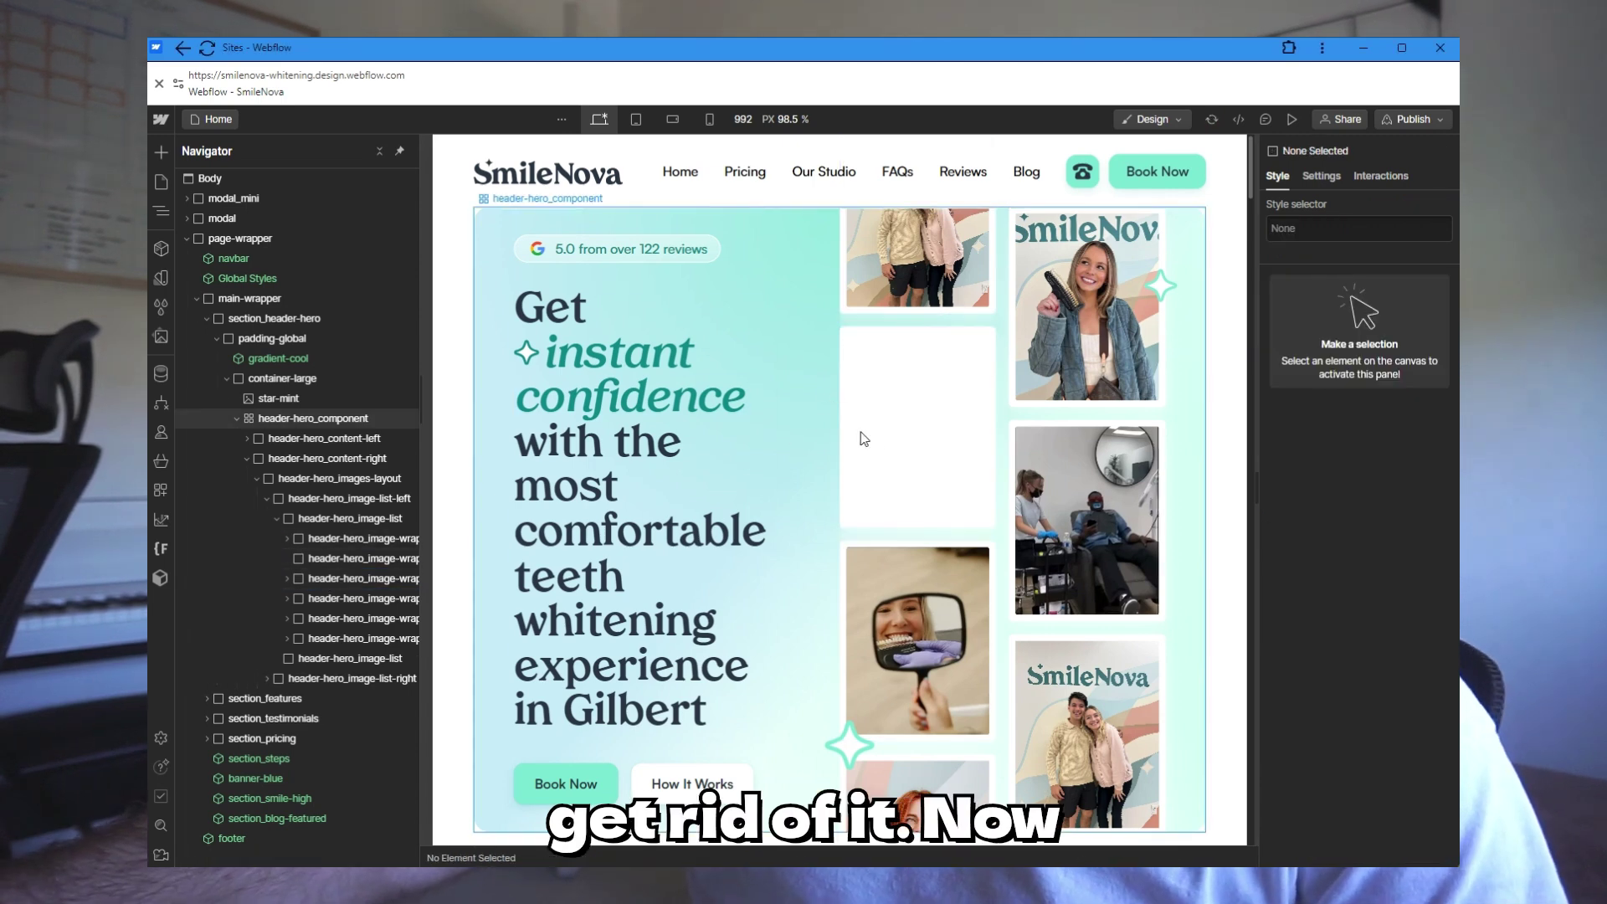
Add an empty Code Embed inside the blank second image wrapper of the hero section's left image list
{"action": "left_click", "coordinate": [931, 423]}
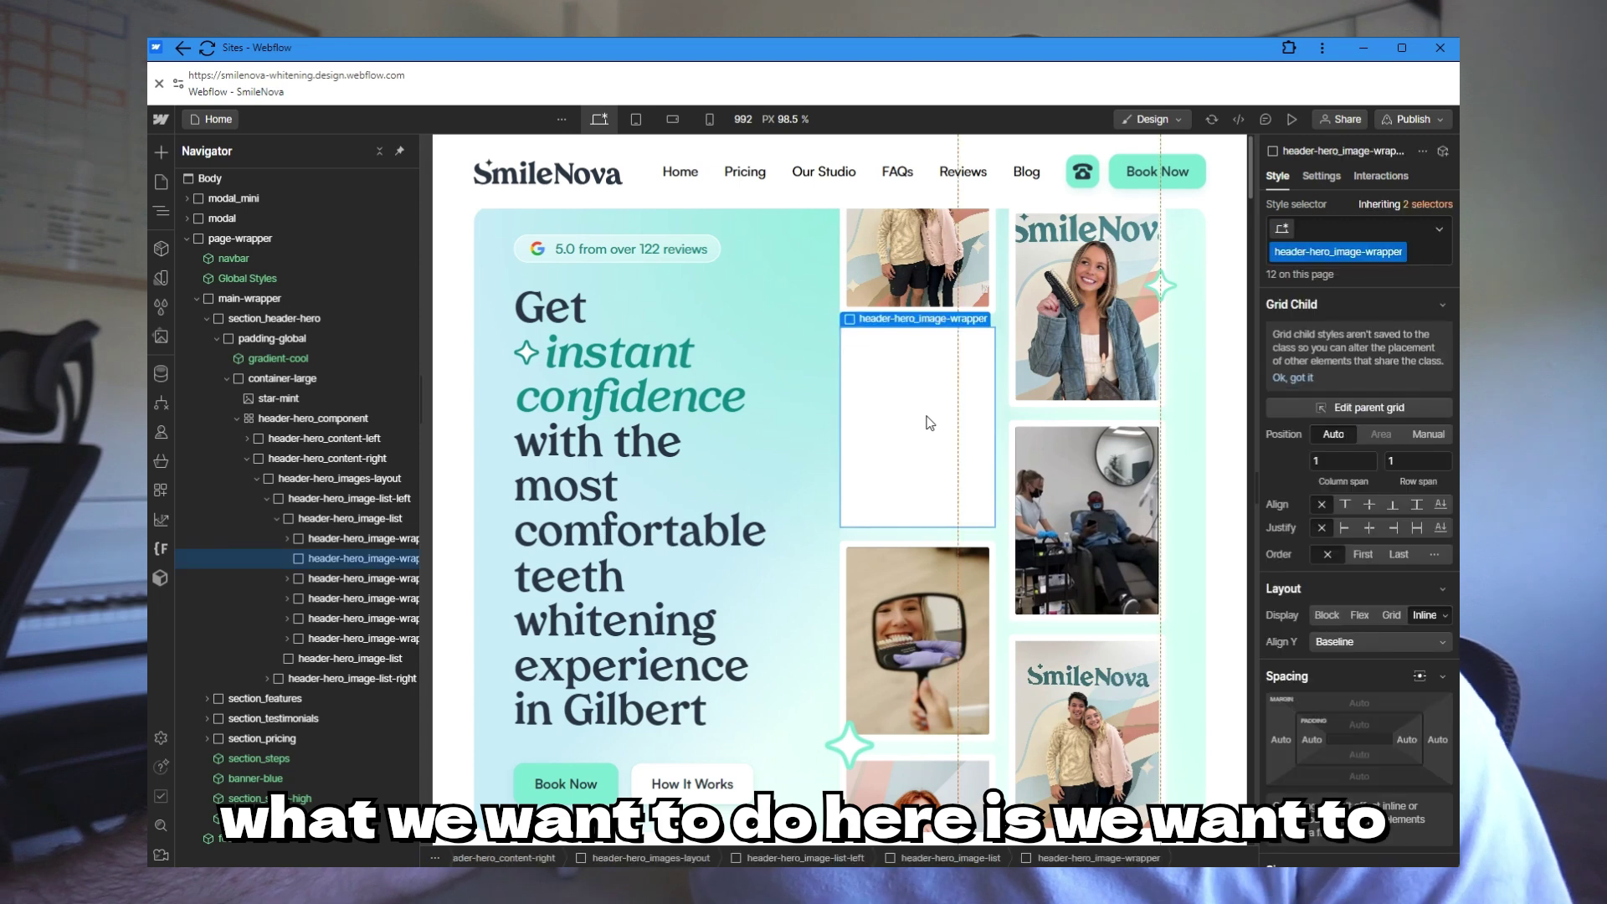
{"action": "key", "text": "ctrl+k"}
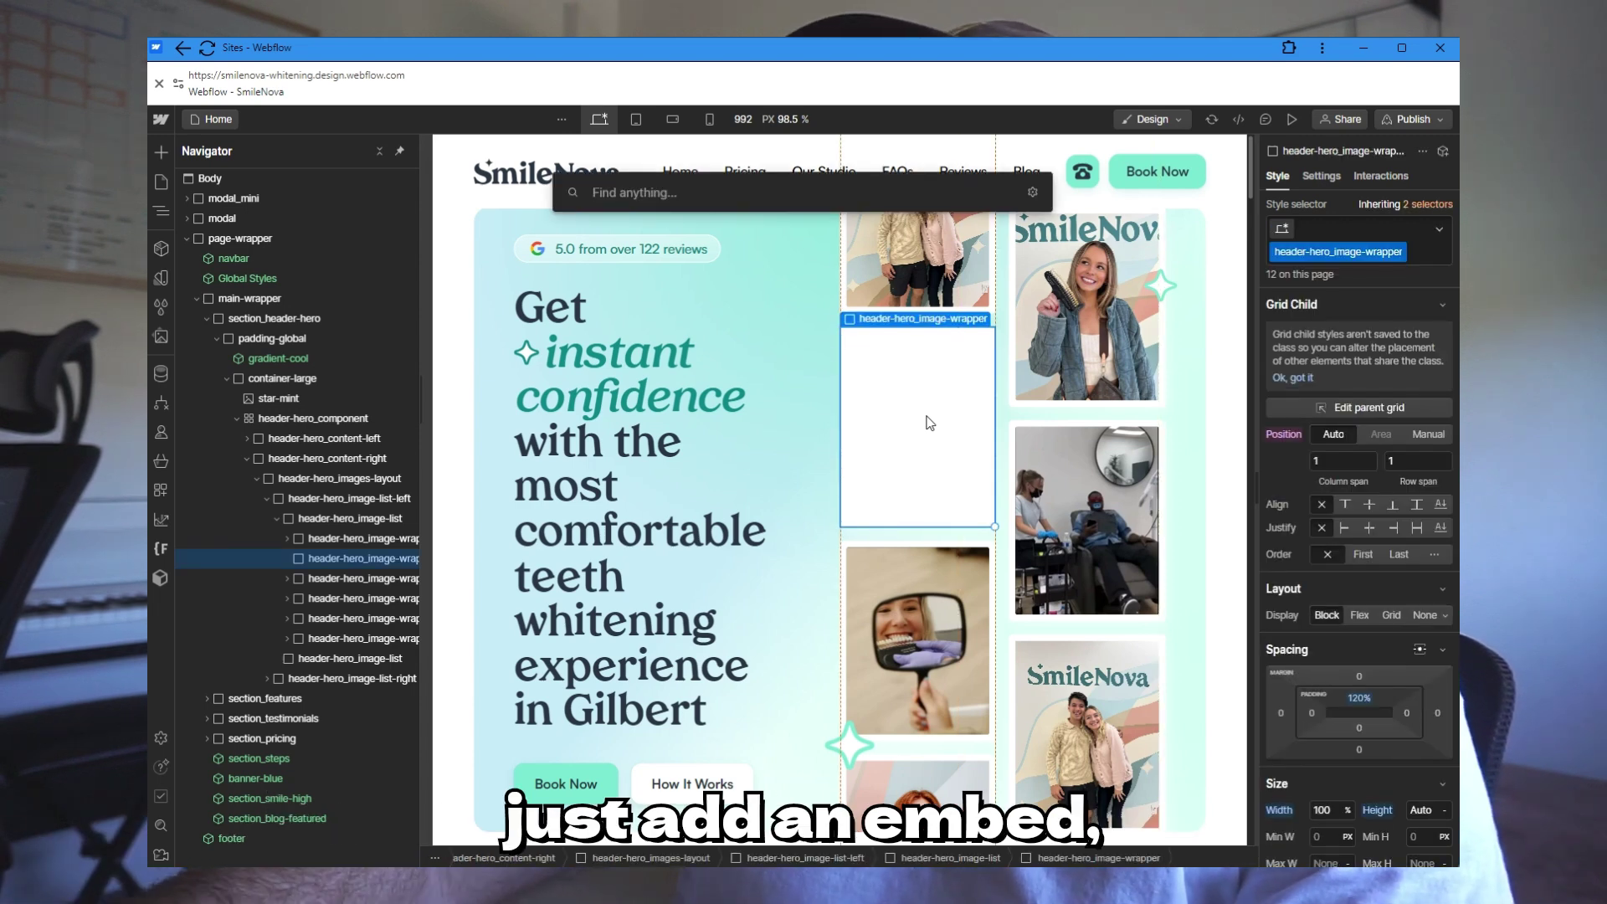
{"action": "type", "text": "em"}
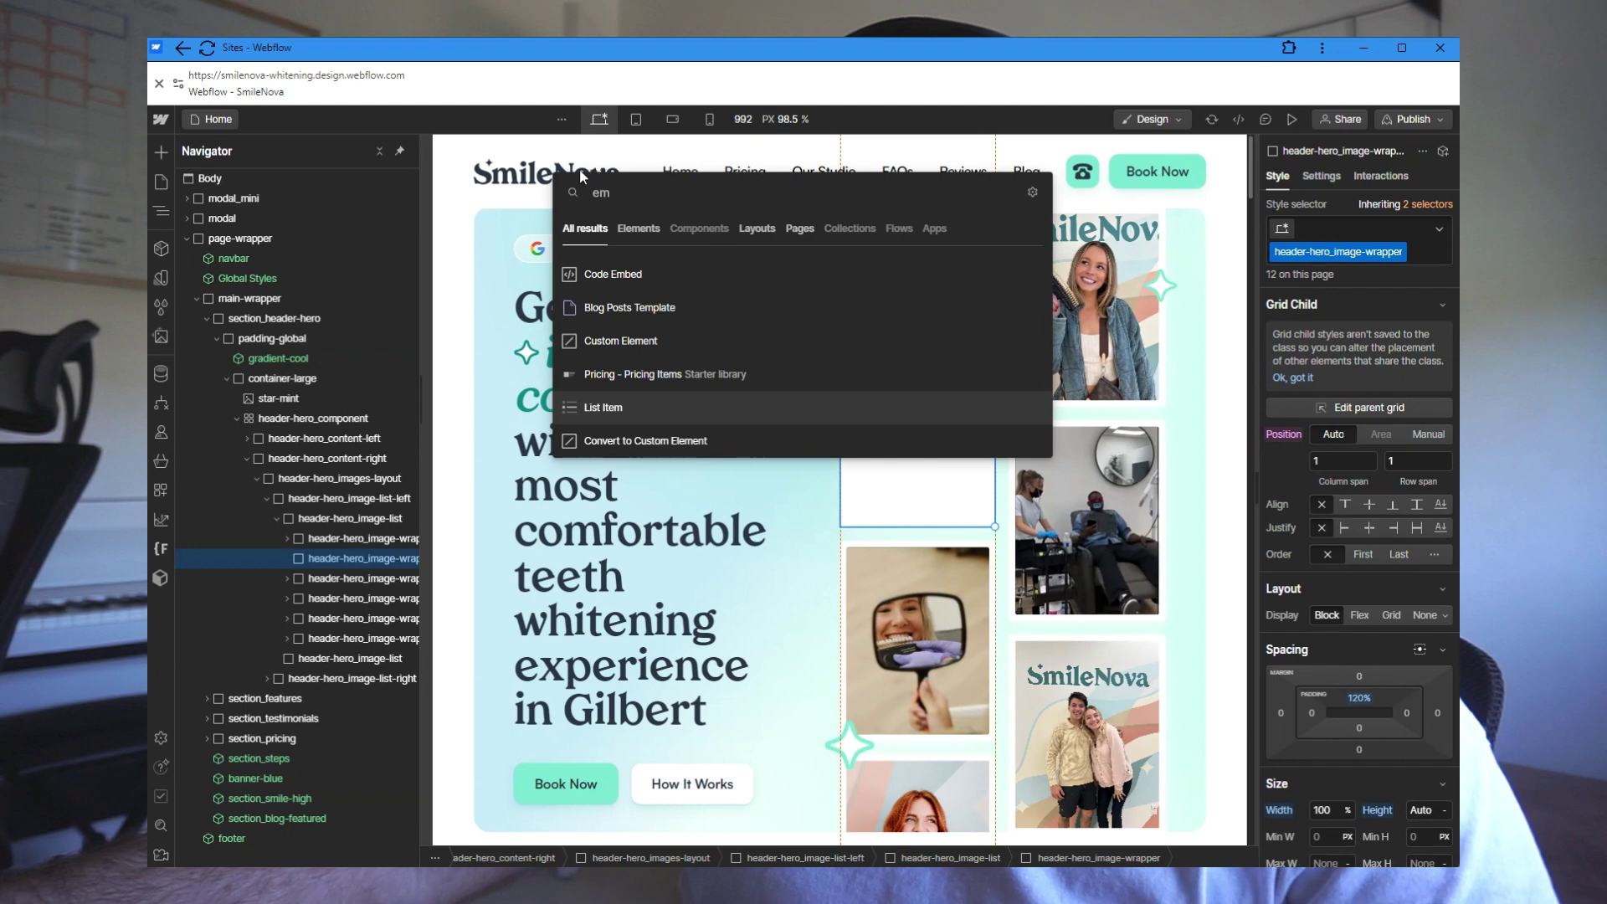
{"action": "left_click", "coordinate": [638, 277]}
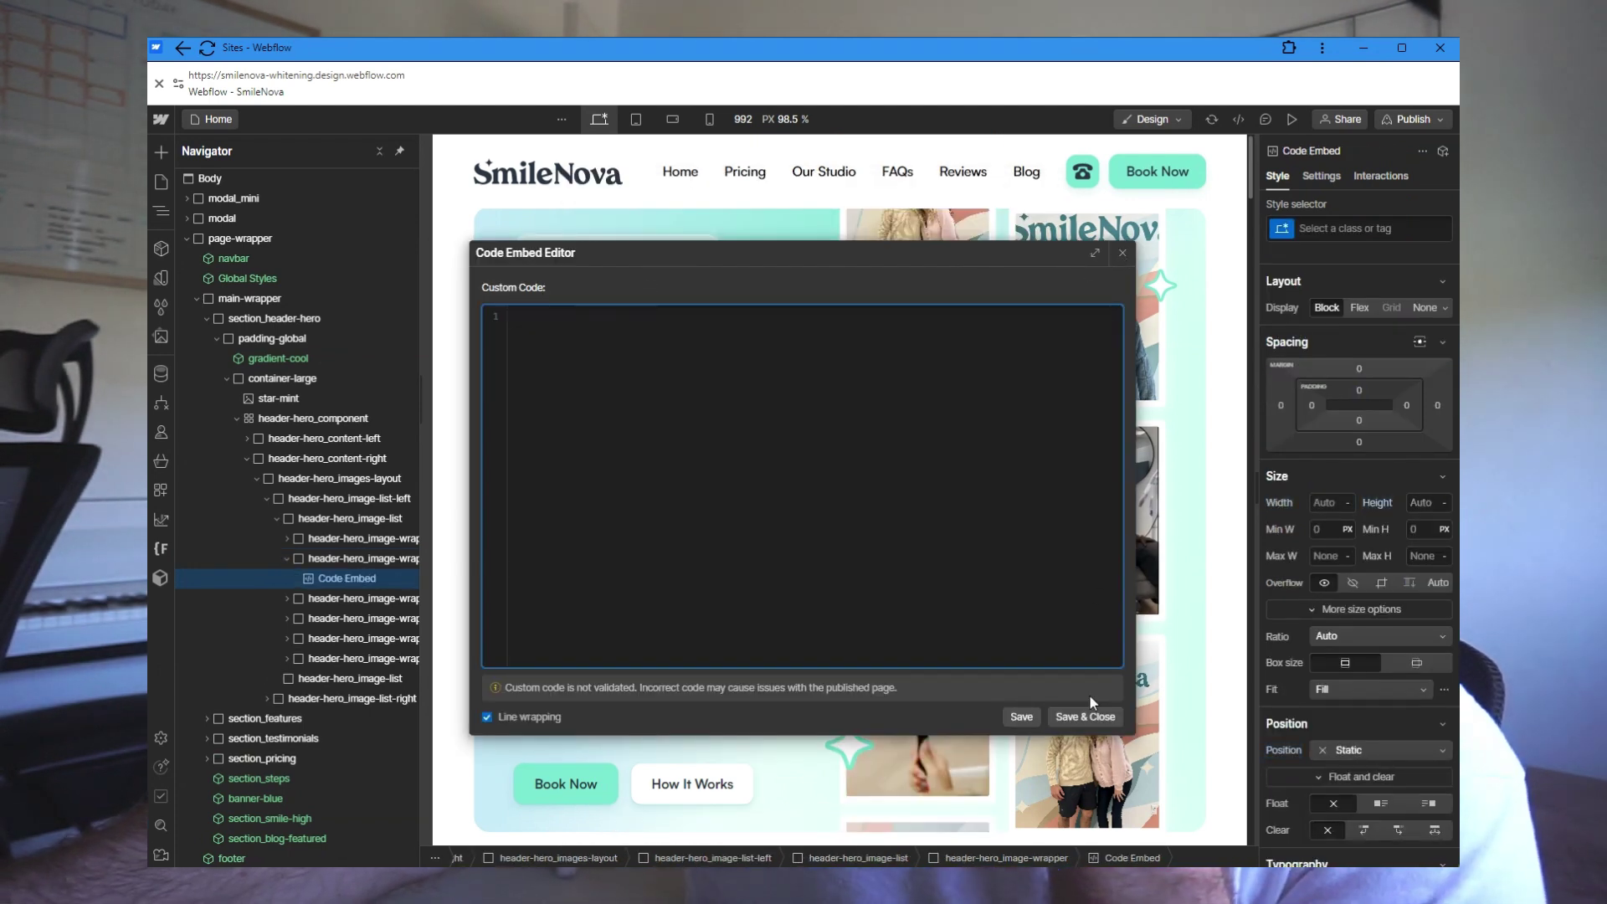
{"action": "left_click", "coordinate": [1123, 254]}
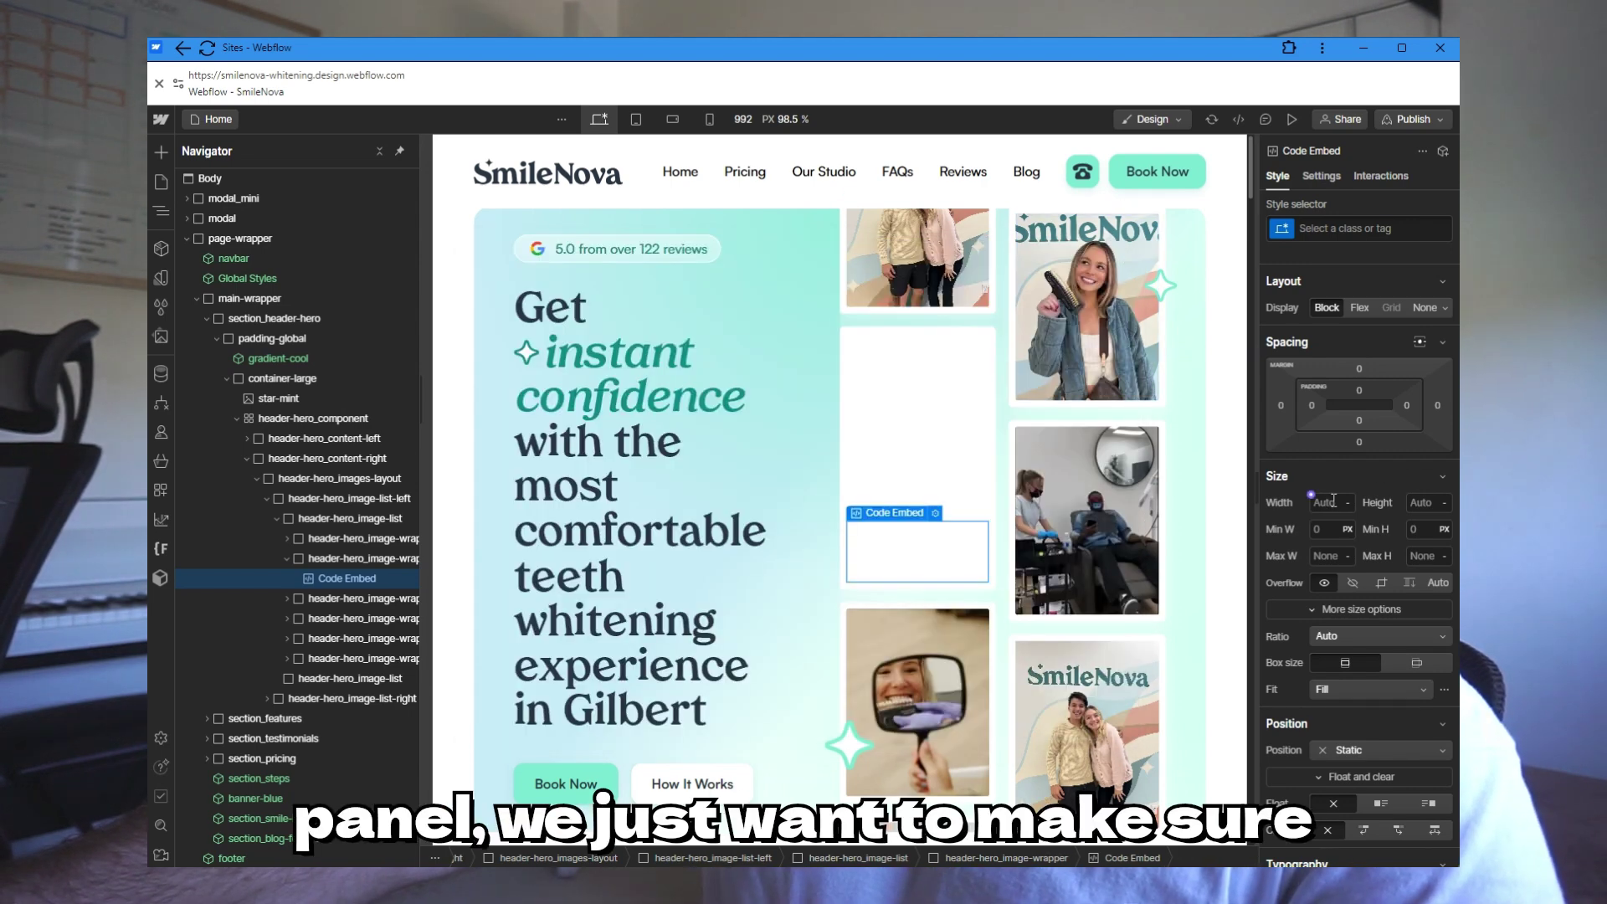
Set the code embed's width and height to 100%
{"action": "type", "text": "1"}
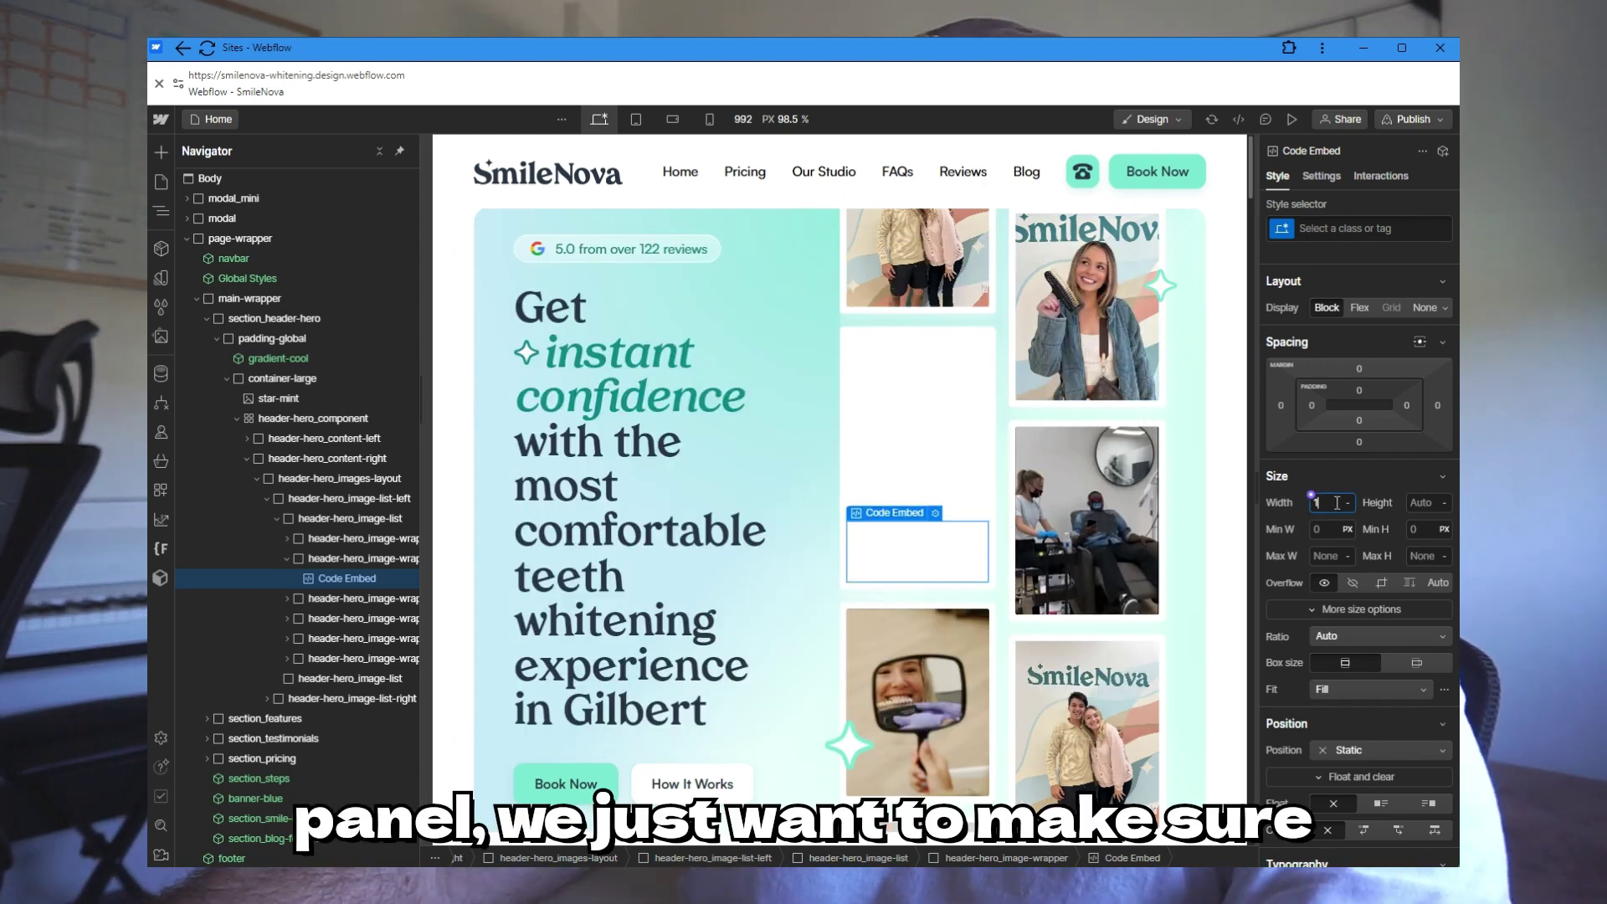
{"action": "type", "text": "00%"}
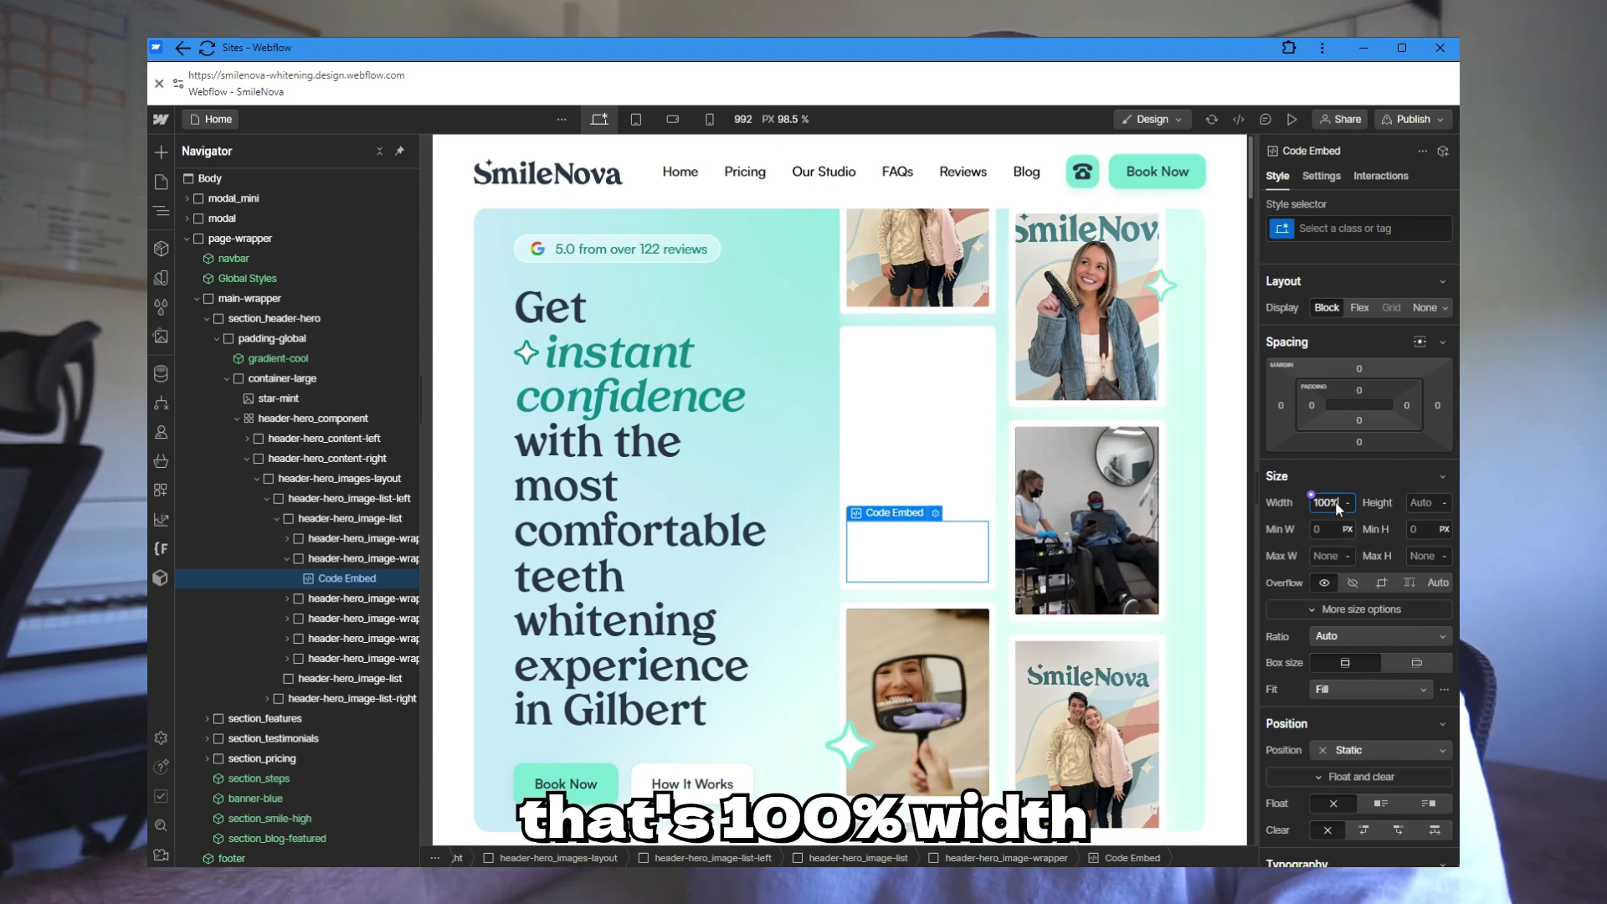
{"action": "key", "text": "Tab"}
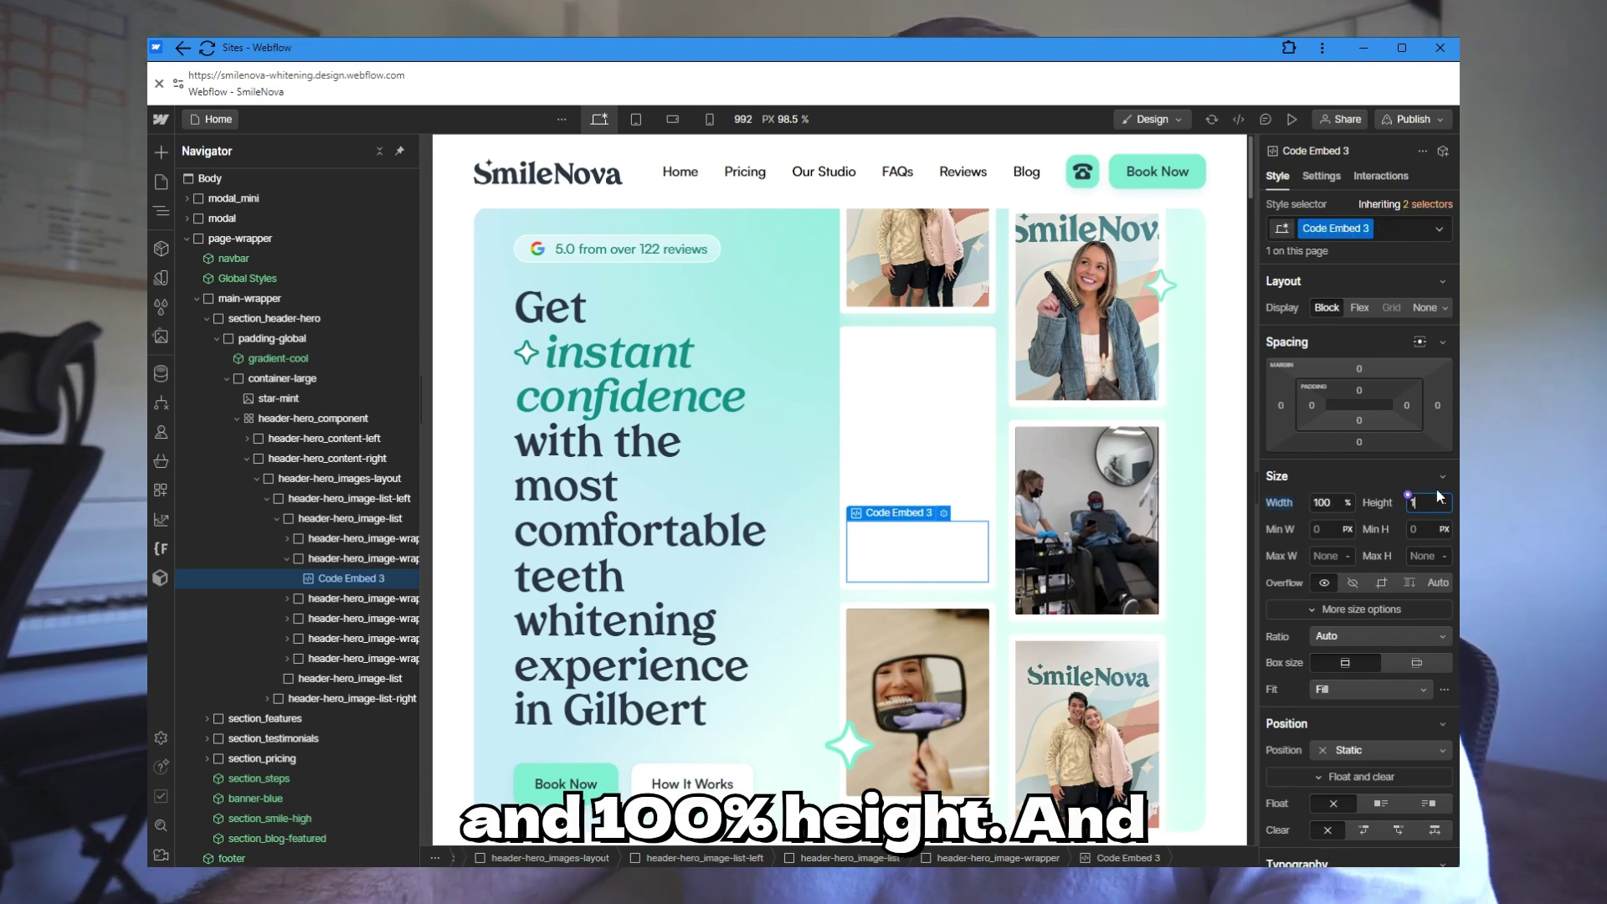
{"action": "type", "text": "100%"}
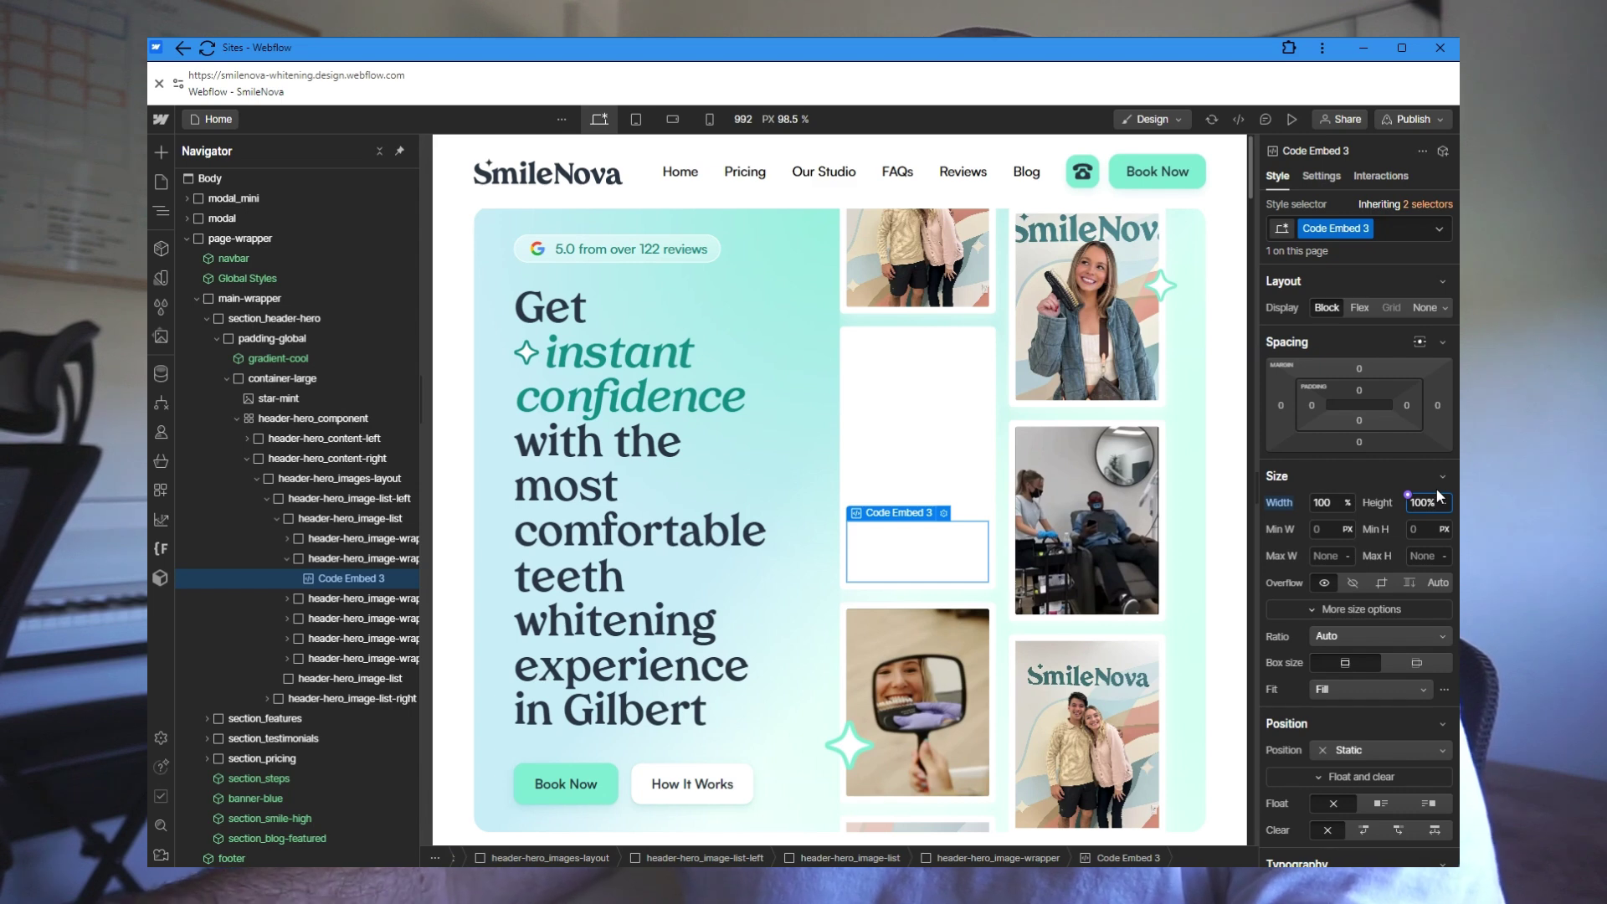
Set the code embed's position to Absolute with the Full preset so it fills its image wrapper
{"action": "scroll", "coordinate": [1407, 594], "scroll_direction": "down", "scroll_amount": 1}
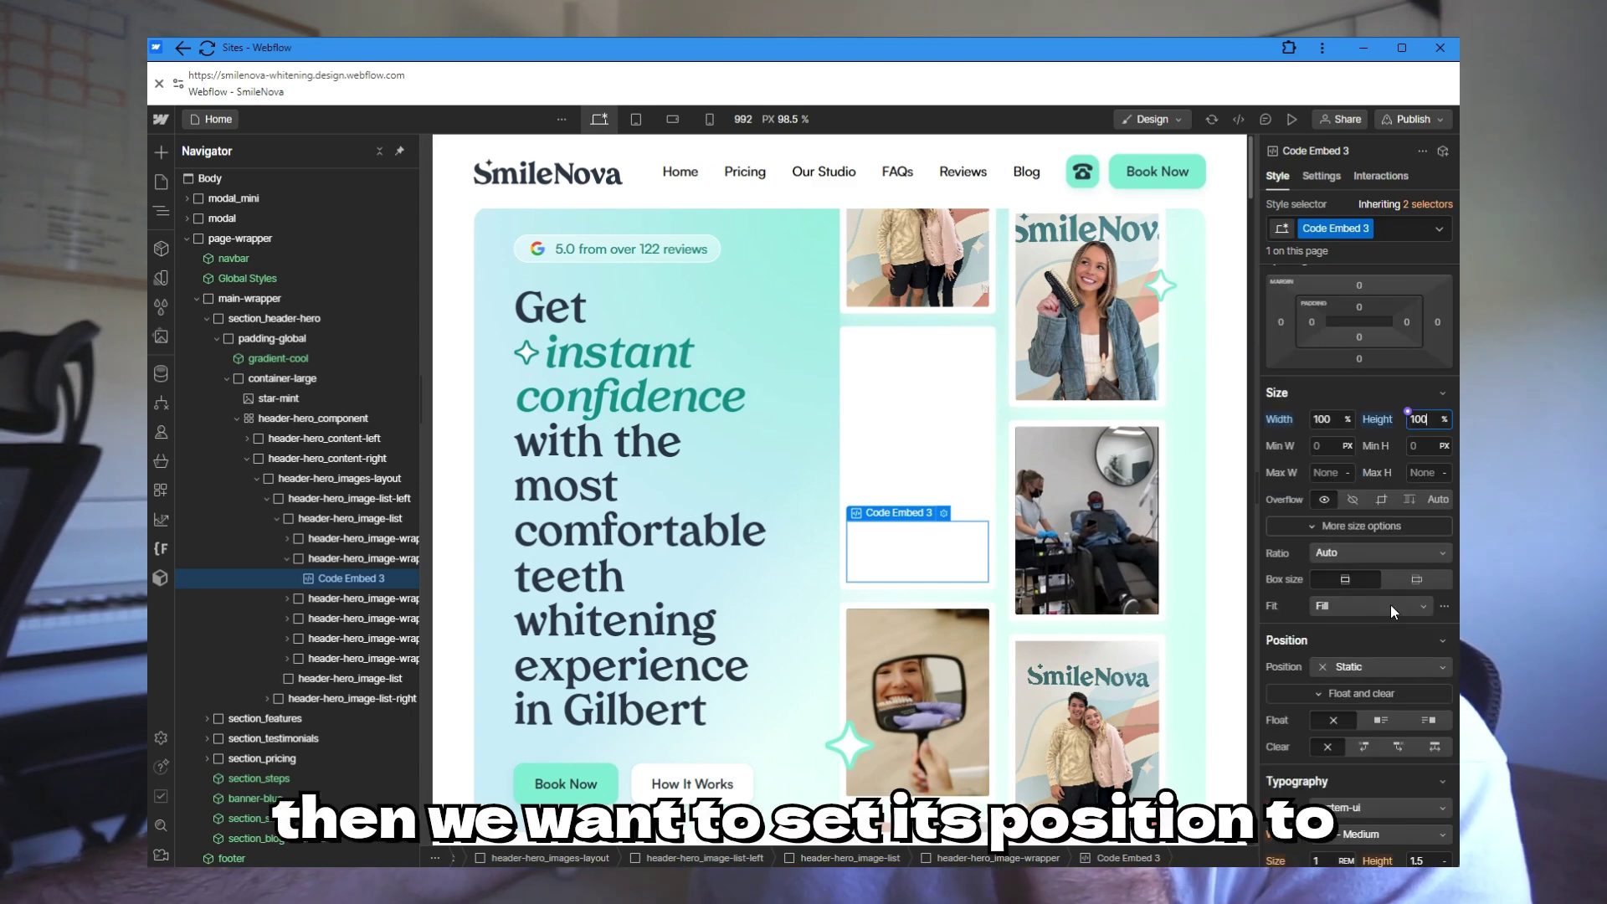
{"action": "scroll", "coordinate": [1368, 484], "scroll_direction": "down", "scroll_amount": 2}
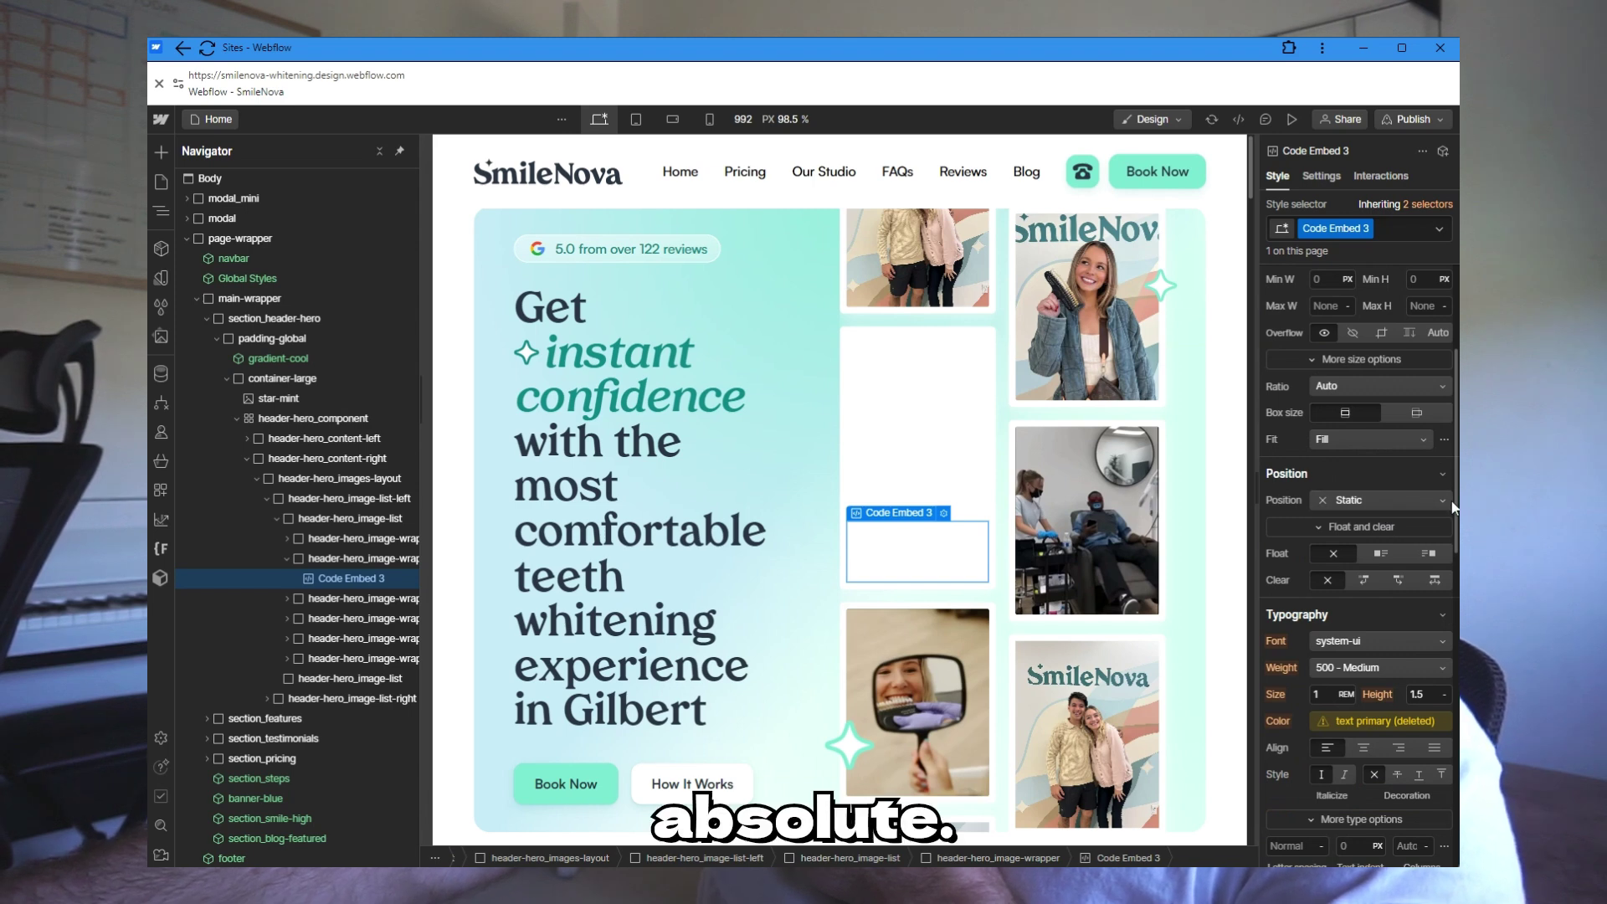
{"action": "left_click", "coordinate": [1394, 500]}
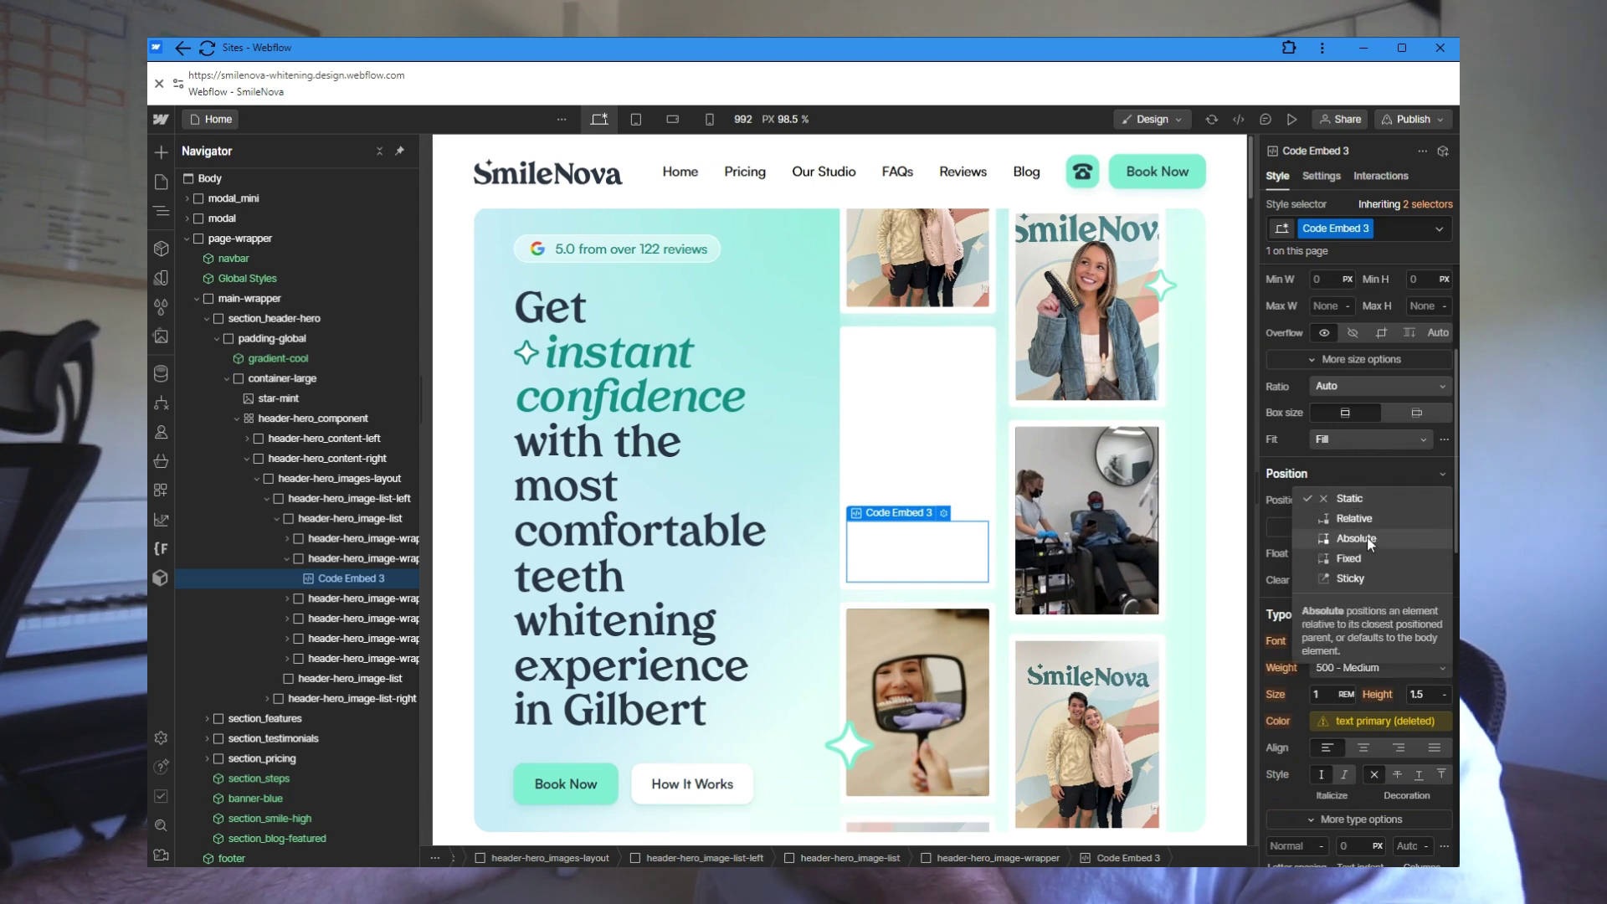
{"action": "left_click", "coordinate": [1368, 537]}
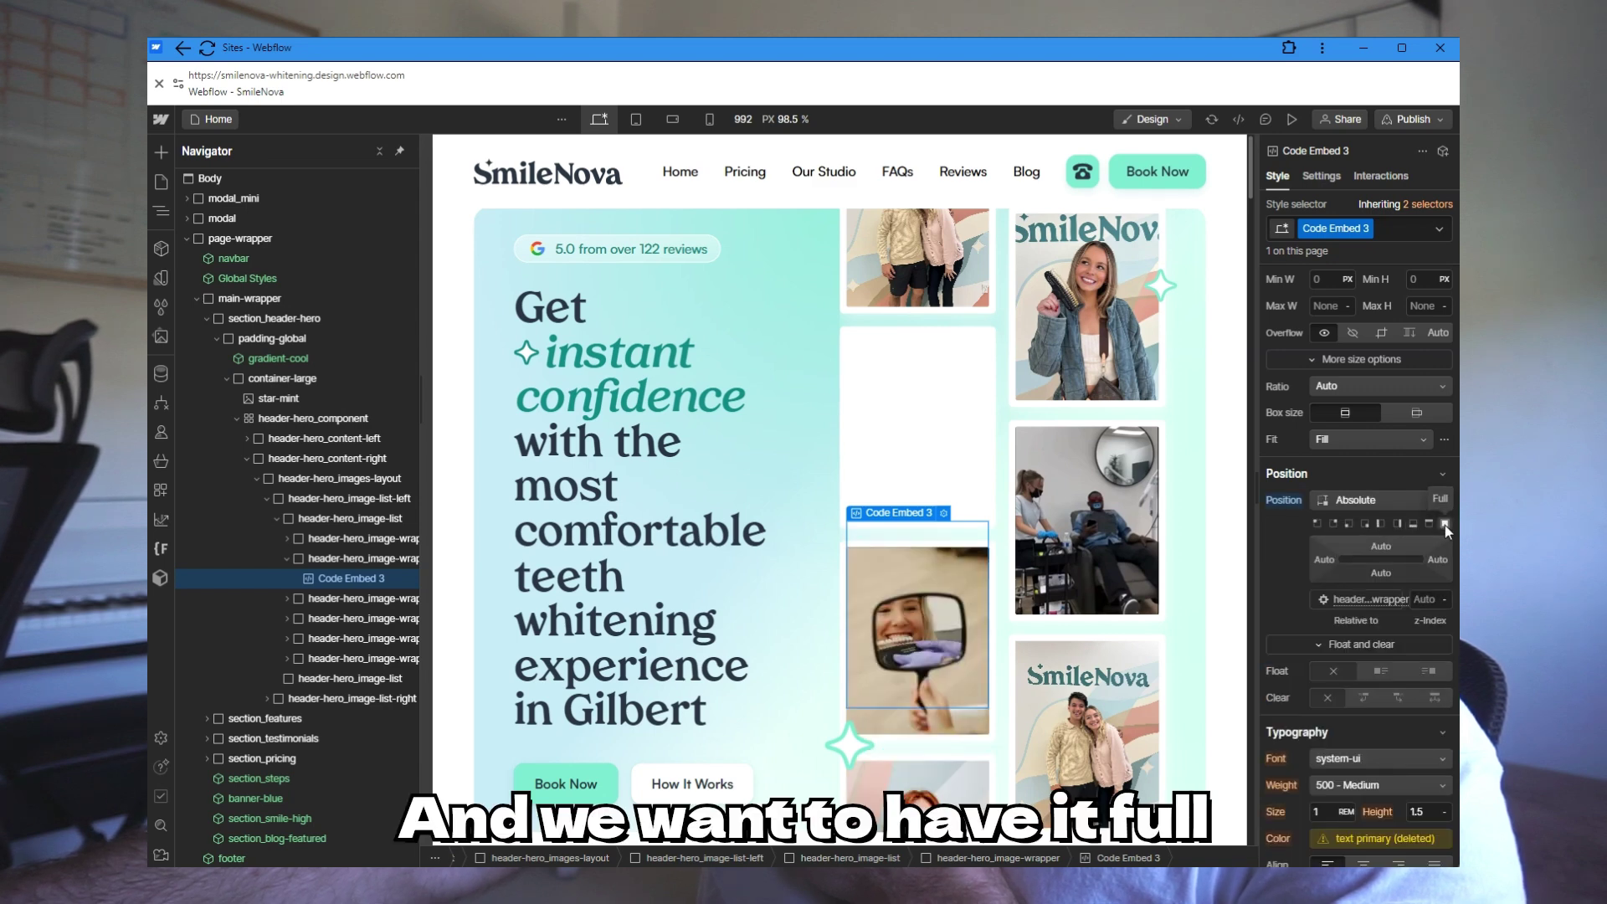
{"action": "left_click", "coordinate": [1445, 524]}
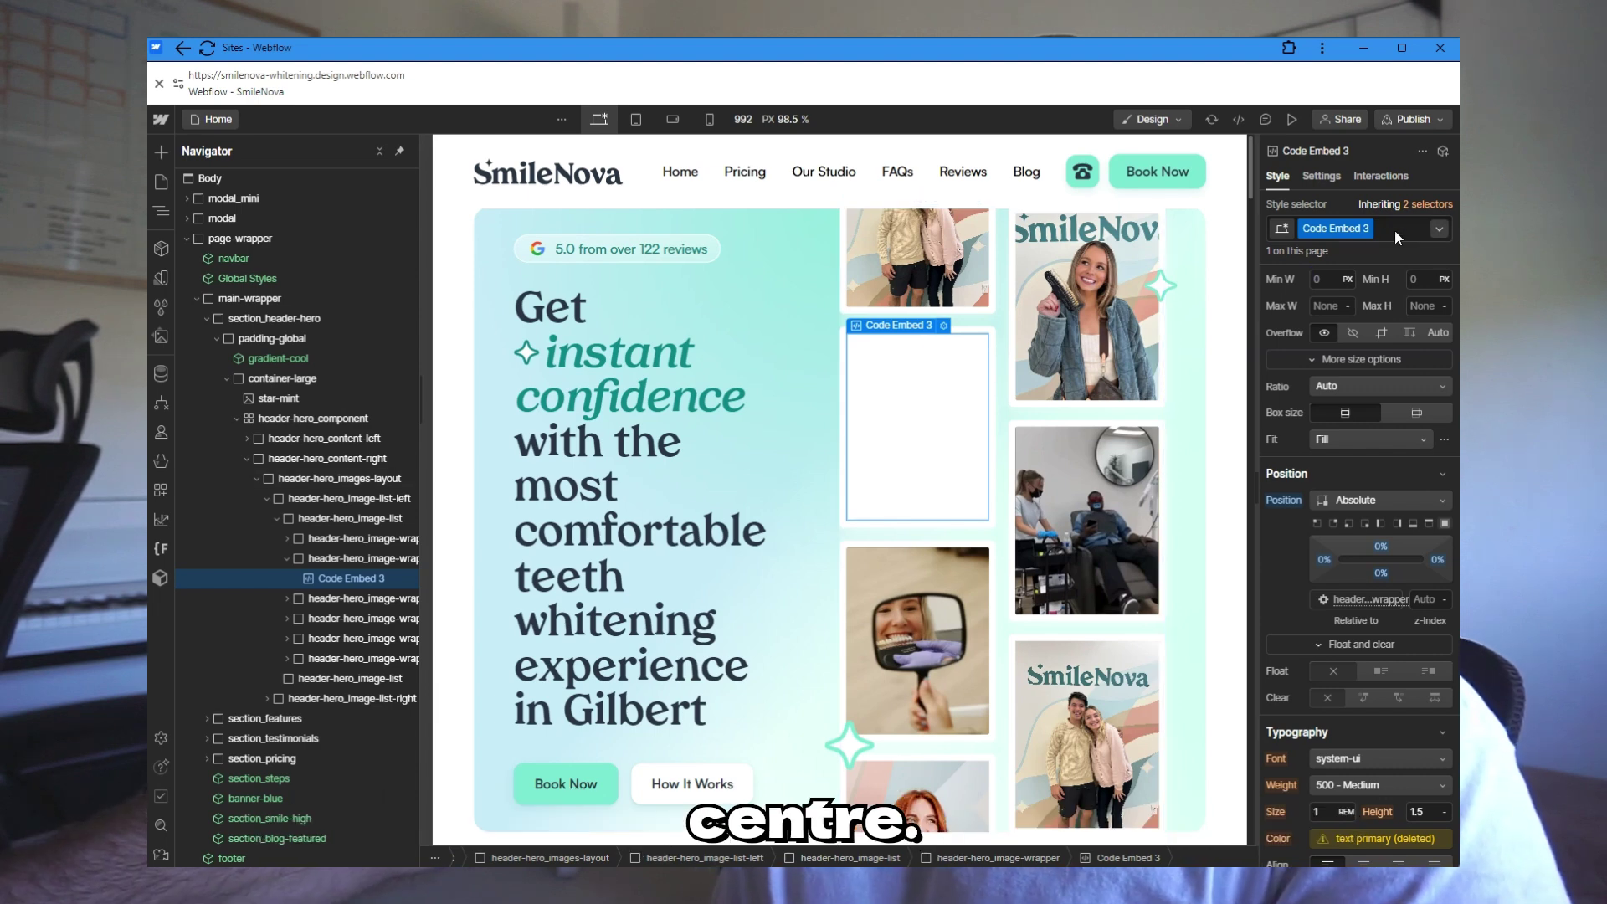
Rename the code embed's class to bunny-embed
{"action": "left_click", "coordinate": [1368, 228]}
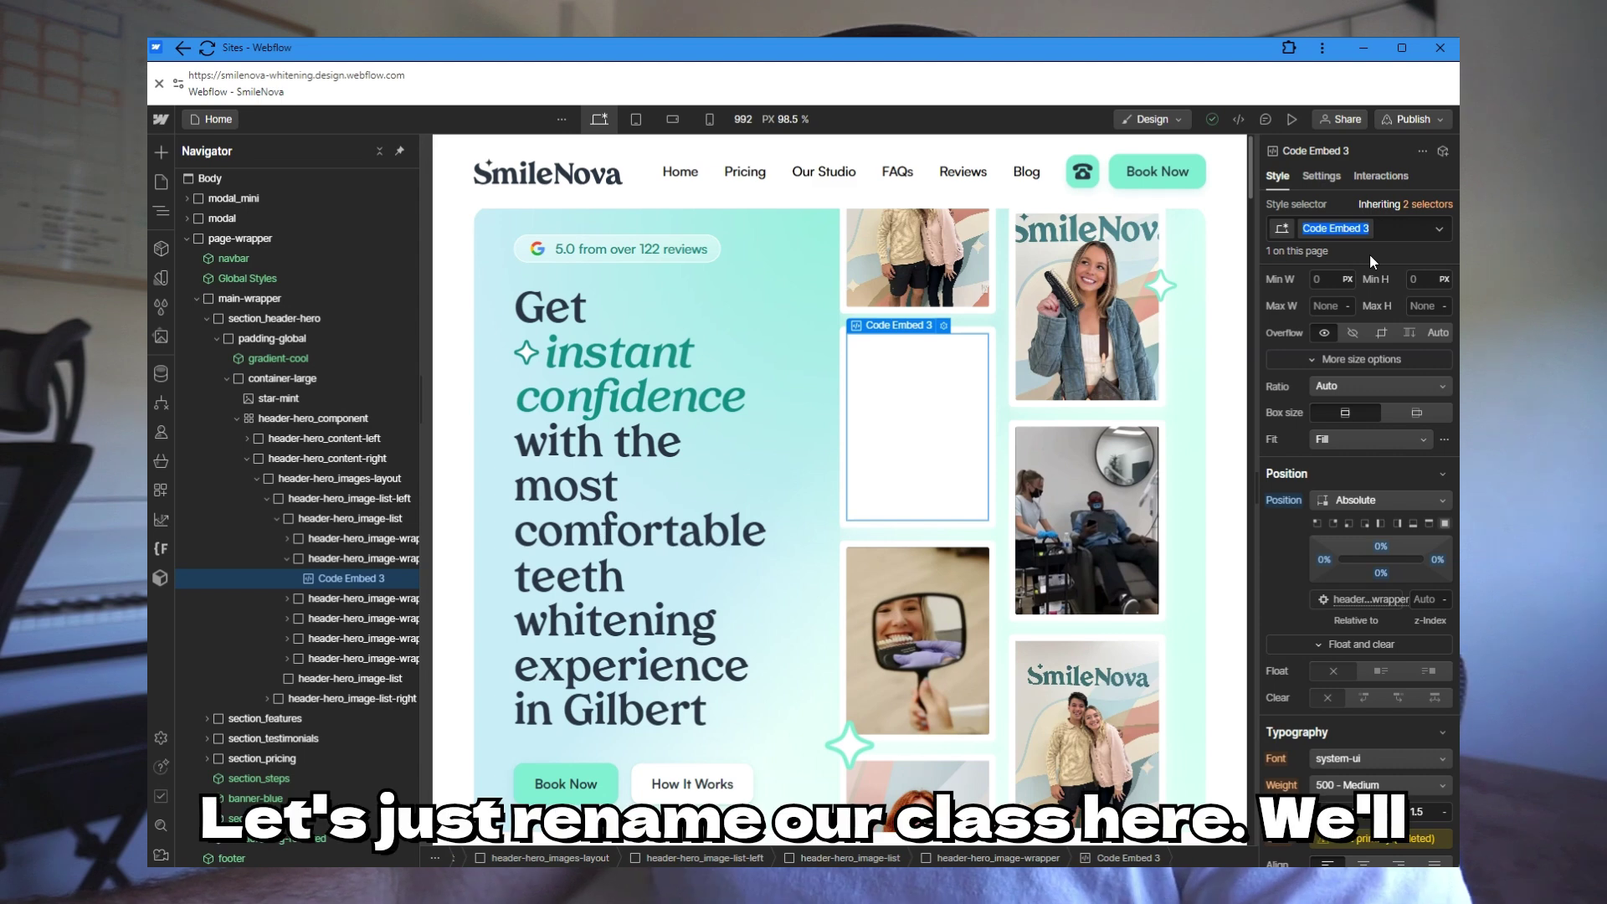
{"action": "type", "text": "b"}
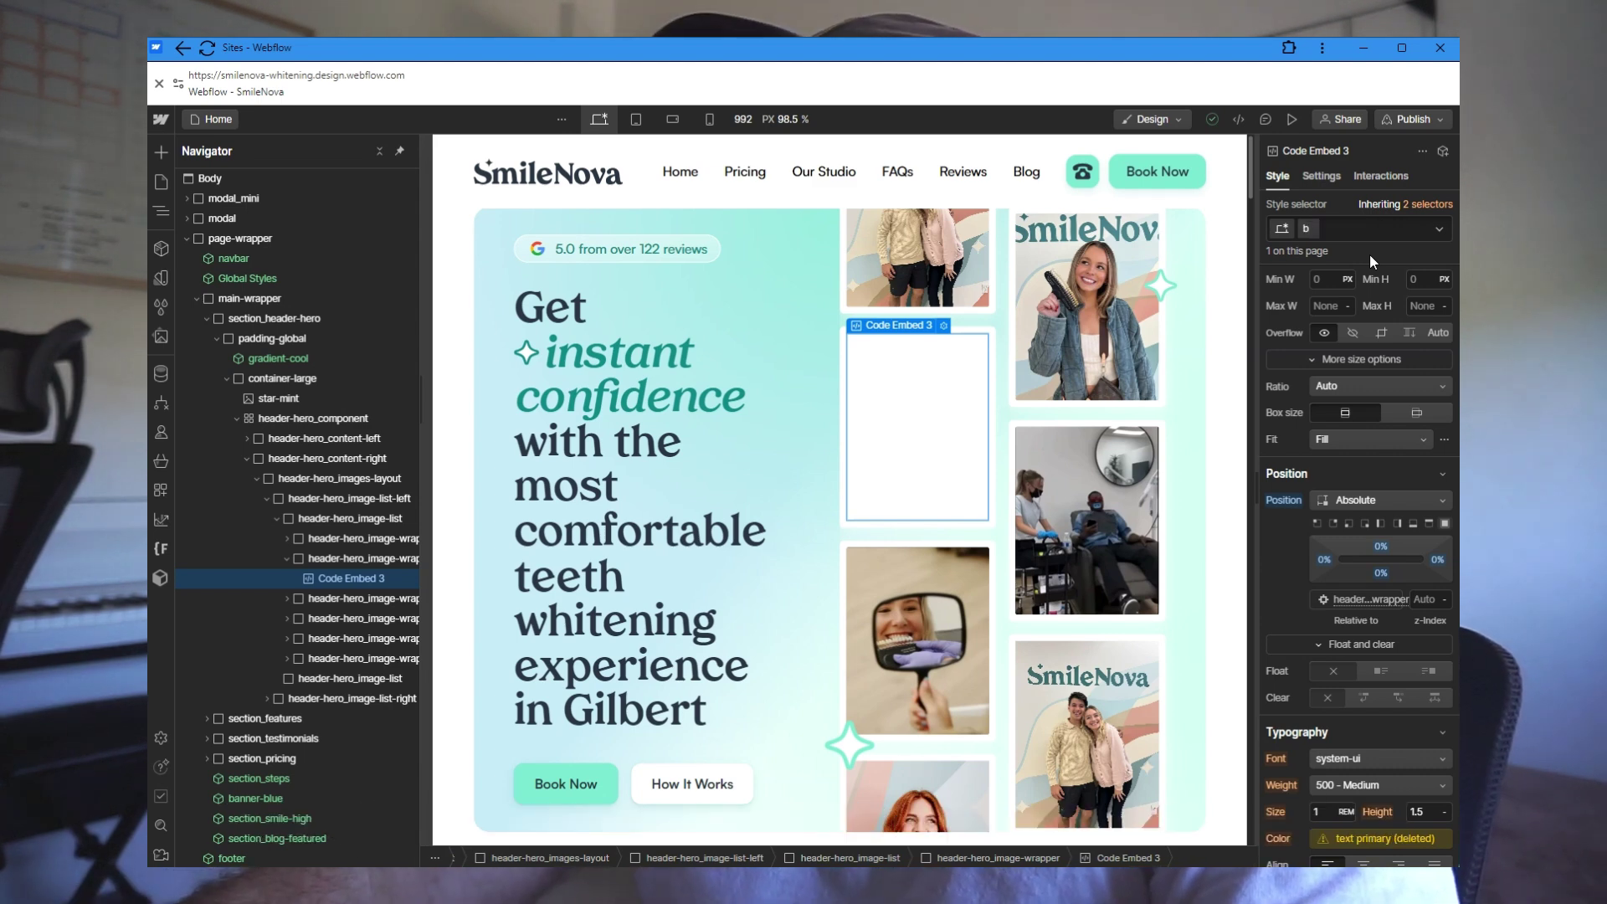
{"action": "type", "text": "unny-embed"}
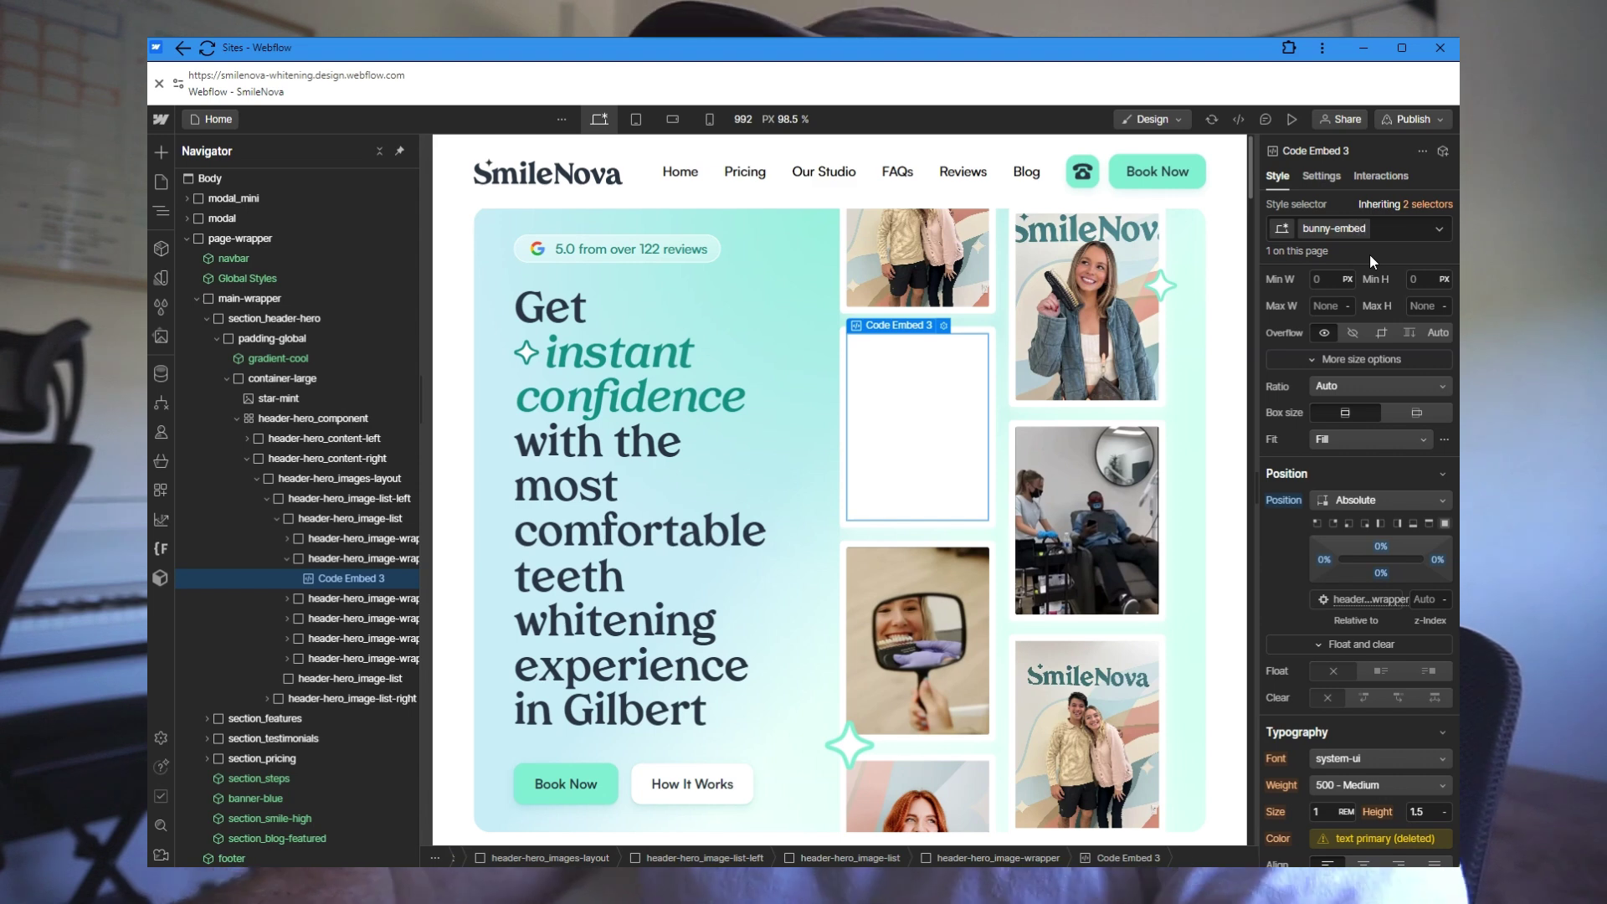
{"action": "key", "text": "Return"}
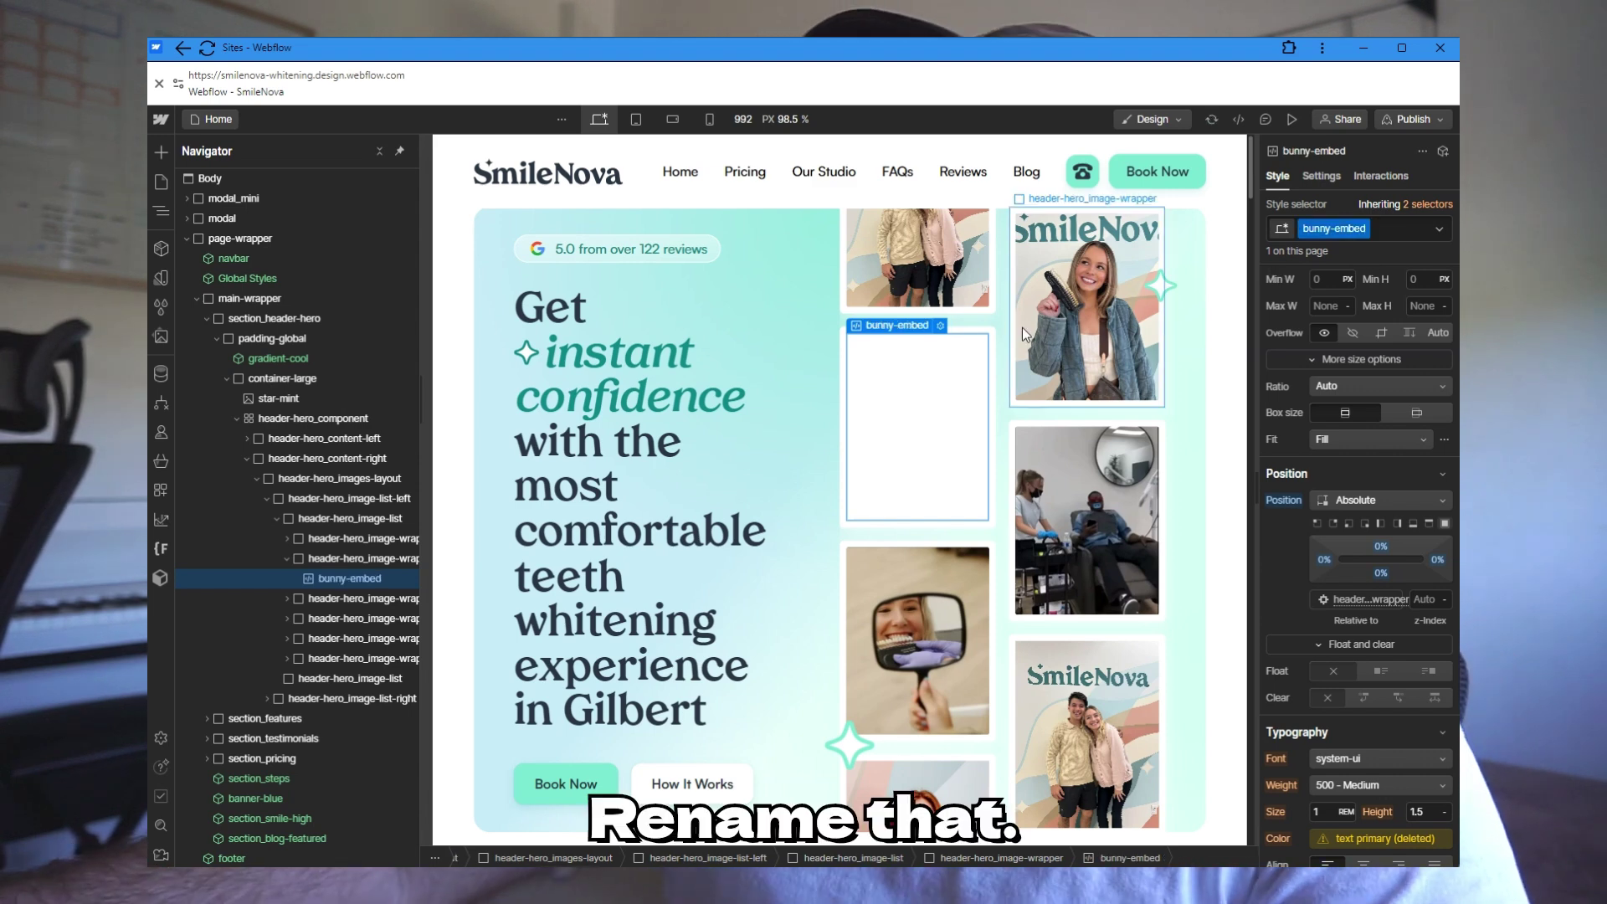
Paste ChatGPT's bunny-vids video code with the Reel1-V2.mp4 source into the bunny-embed element and save it
{"action": "left_click", "coordinate": [941, 327]}
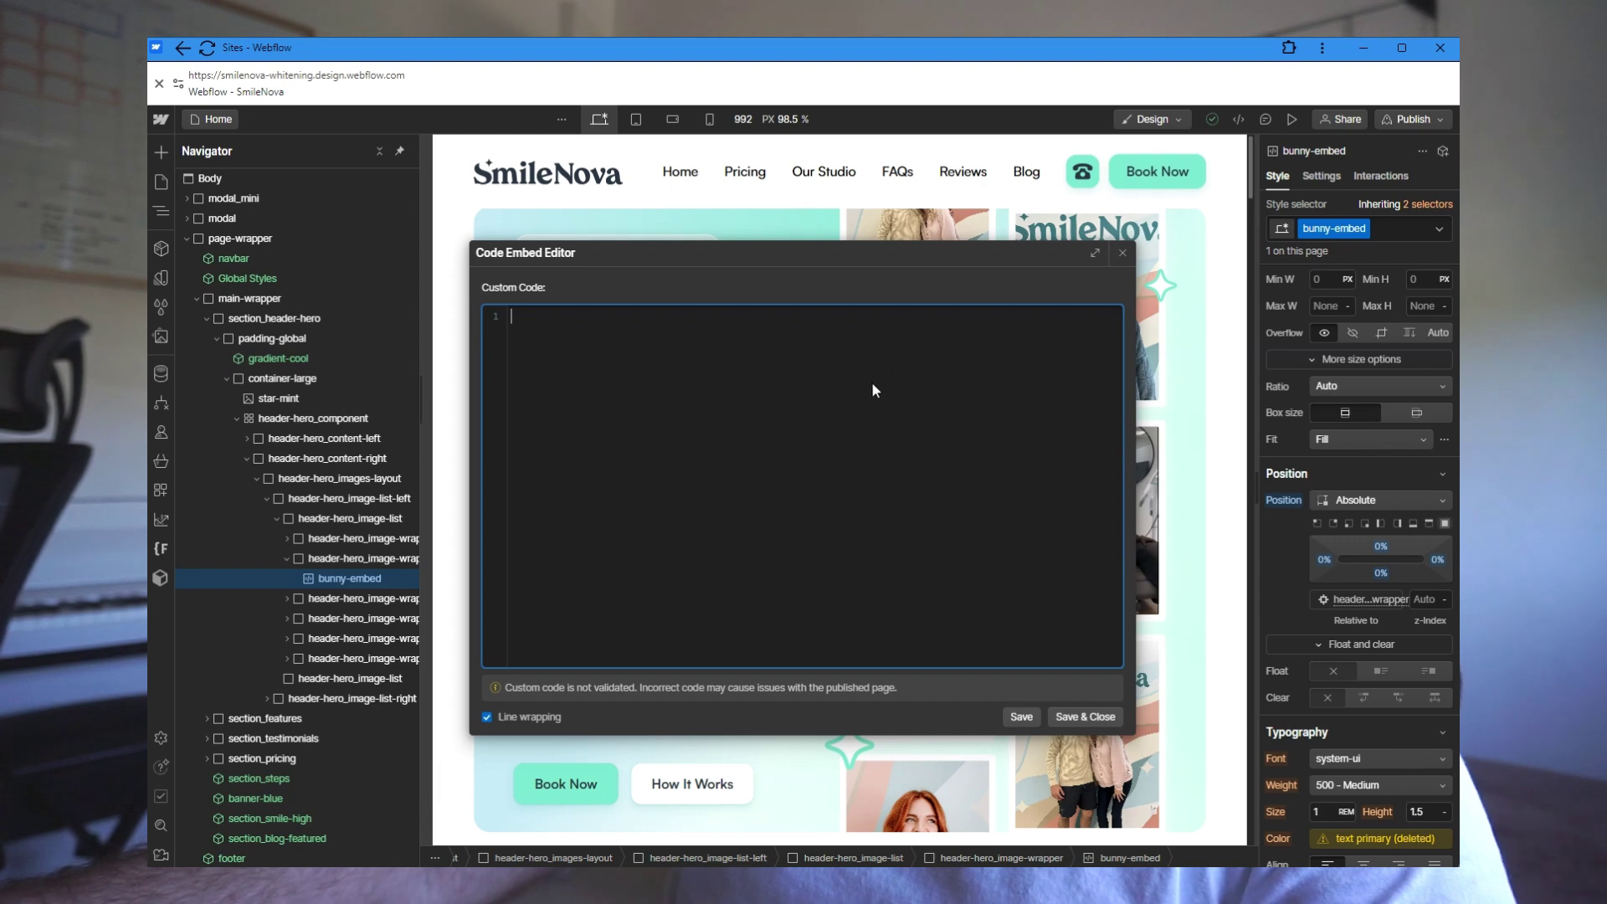
{"action": "type", "text": "<div class=\"bunny-vids\" style=\"position: absolute; width: 100%; height: 100%; top: 0; left: 0;\">   <video autoplay muted loop playsinline style=\"width: 100%; height: 100%; object-fit: cover;\">     <source src=\"https://smile-nova-vids.b-cdn.net/Reel1-V2.mp4\" type=\"video/mp4\">     Your browser does not support the video tag.   </video> </div>"}
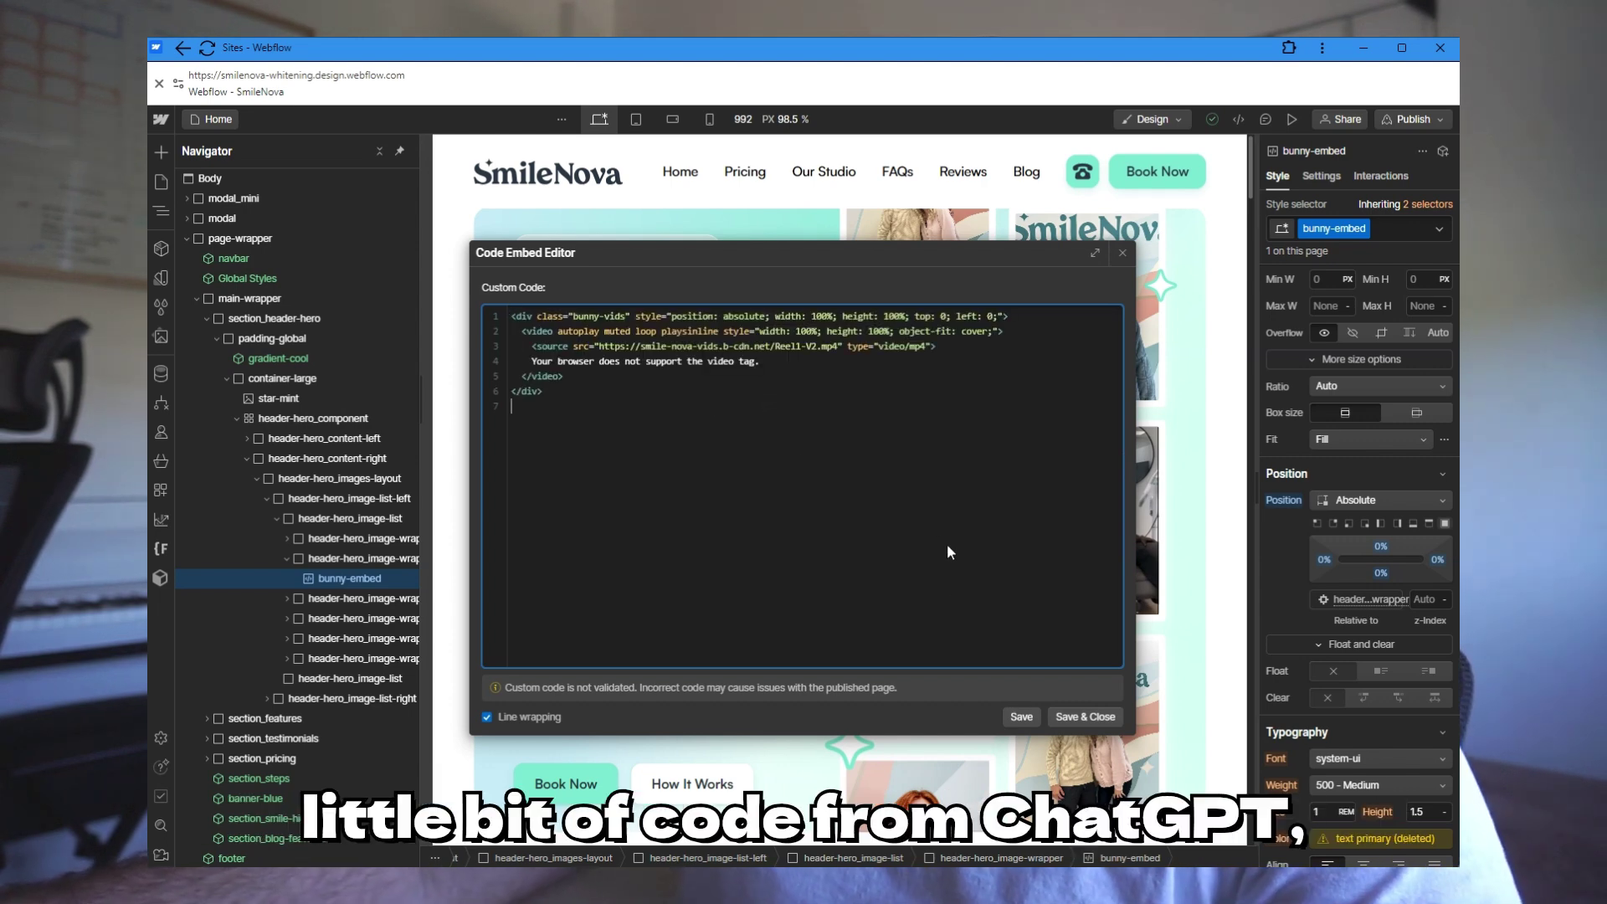
{"action": "left_click", "coordinate": [1072, 716]}
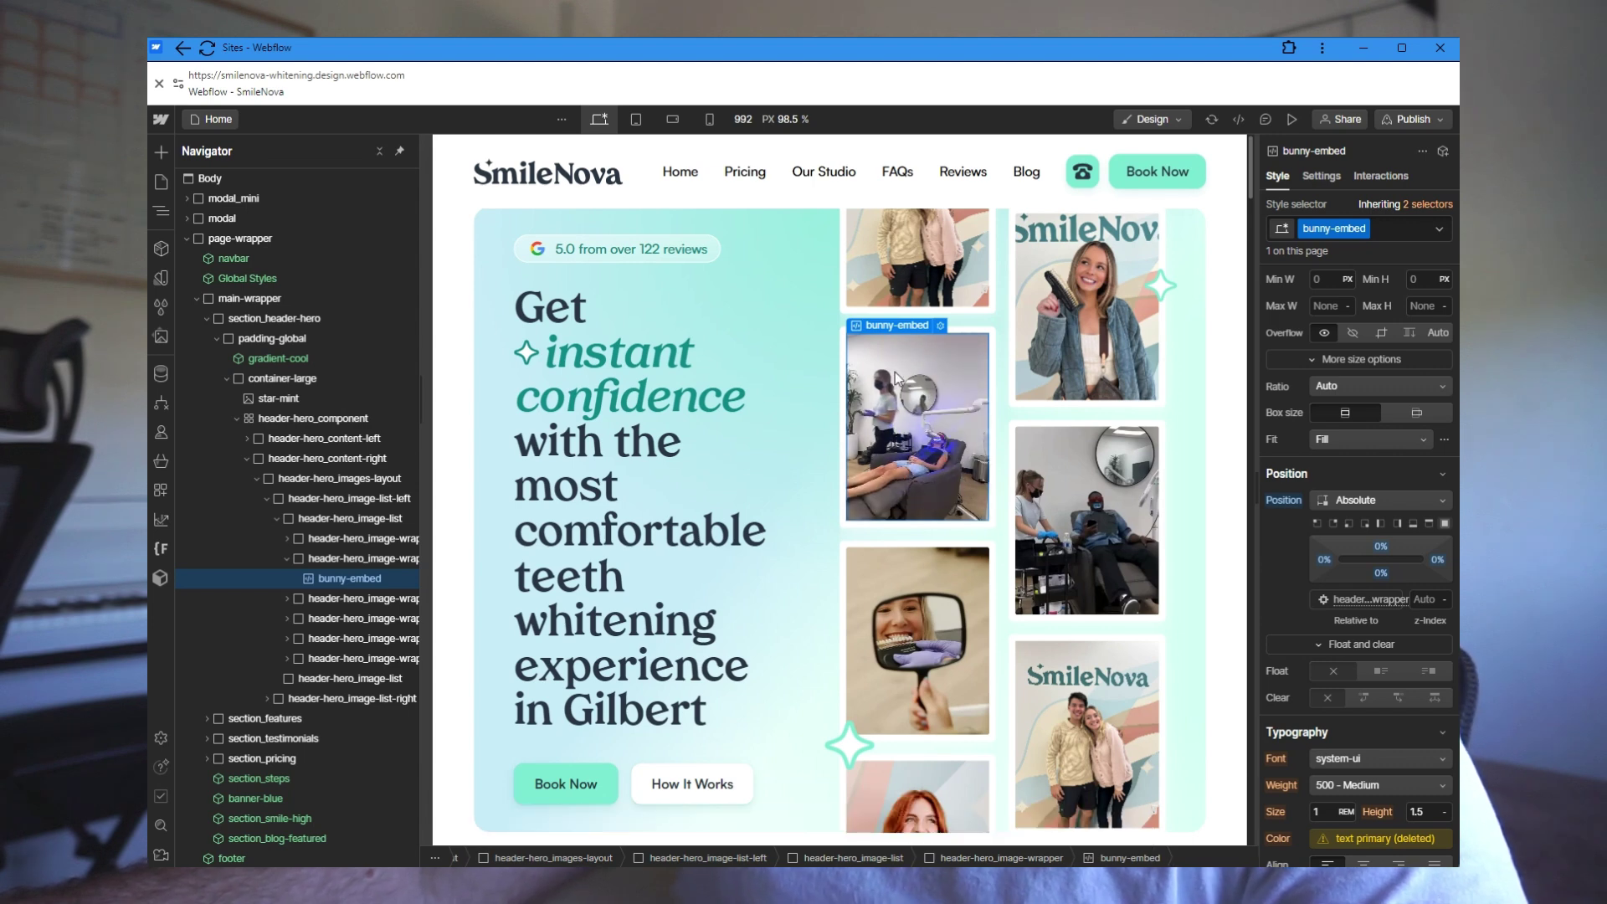
{"action": "left_click", "coordinate": [941, 326]}
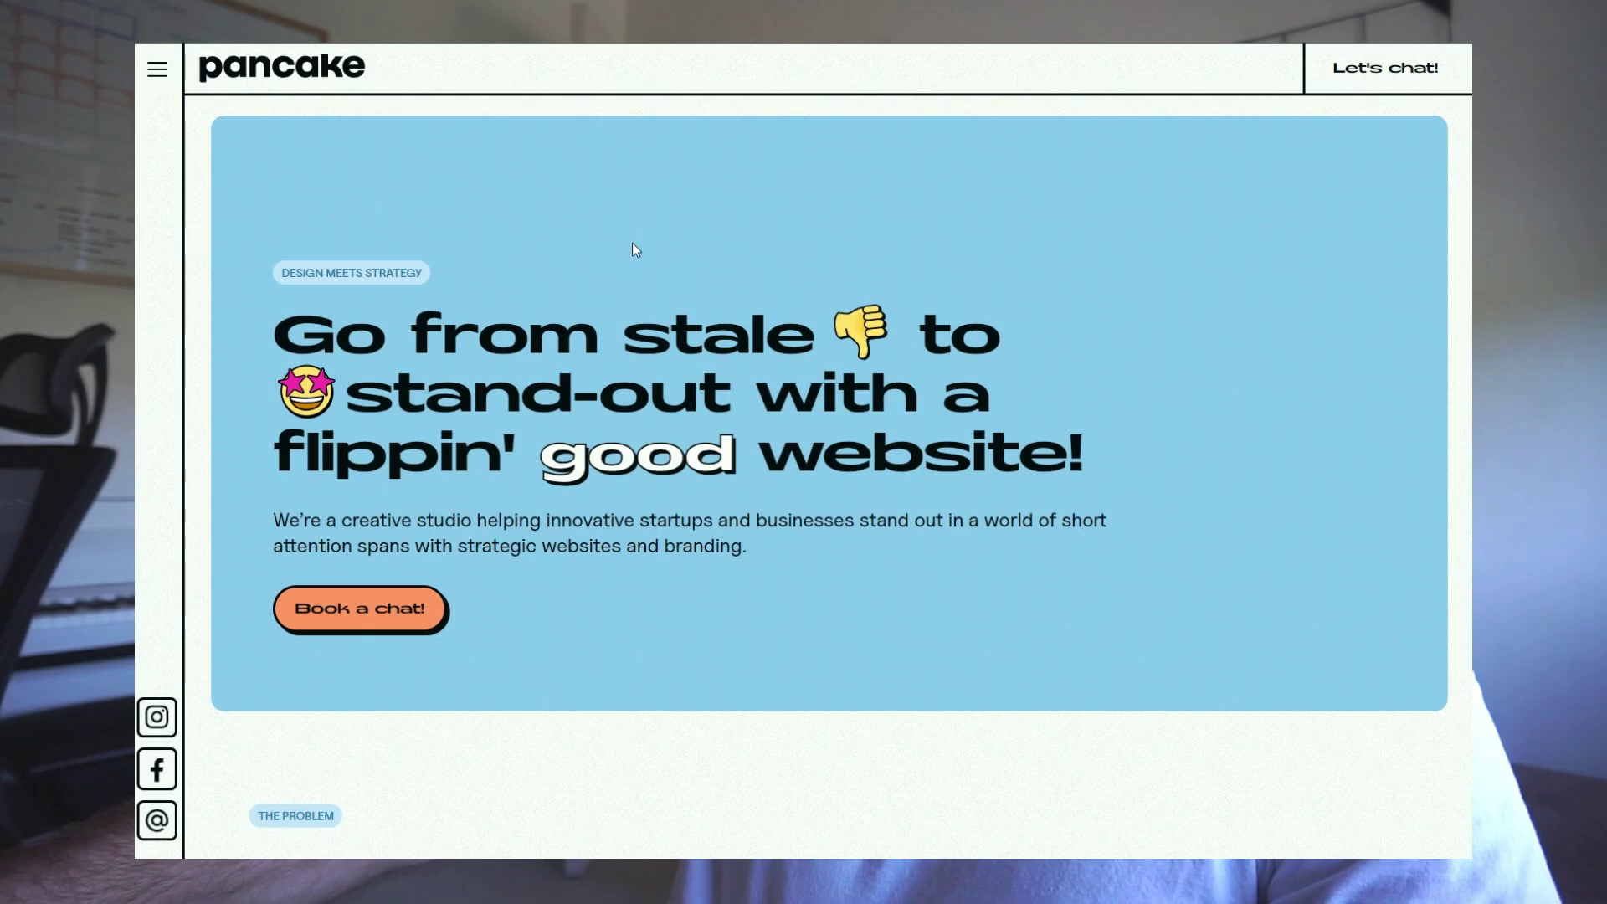
On the Pancake Web Studio website, examine how the SmileNova and Extravadance Studios portfolio cards play their videos on pointer contact
{"action": "scroll", "coordinate": [1097, 295], "scroll_direction": "down", "scroll_amount": 3}
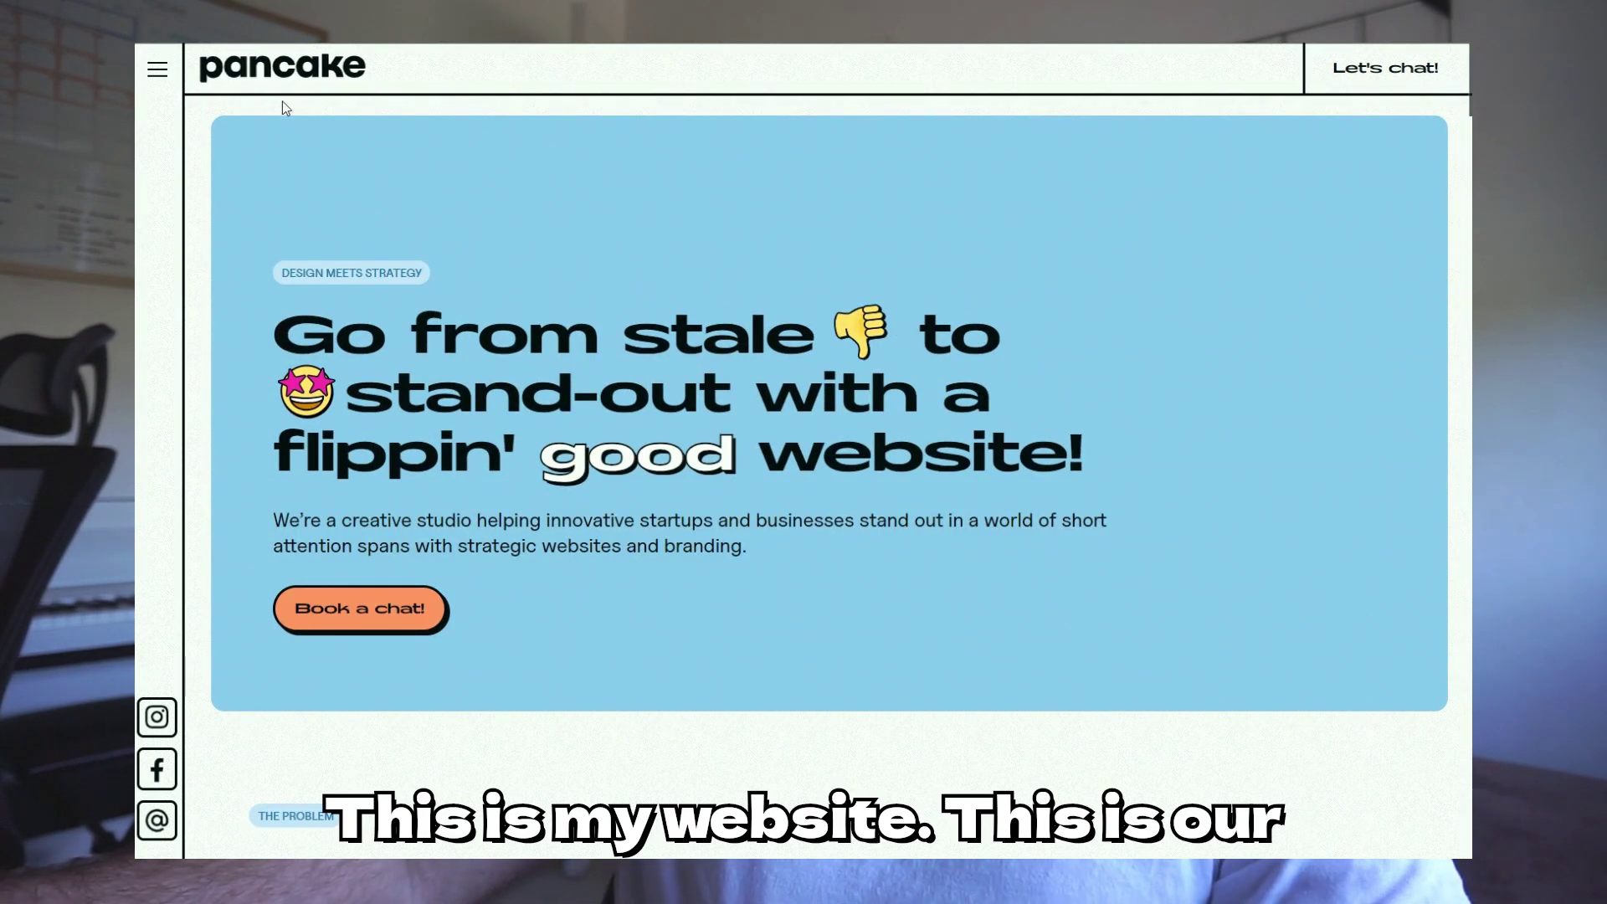
{"action": "scroll", "coordinate": [1161, 230], "scroll_direction": "down", "scroll_amount": 8}
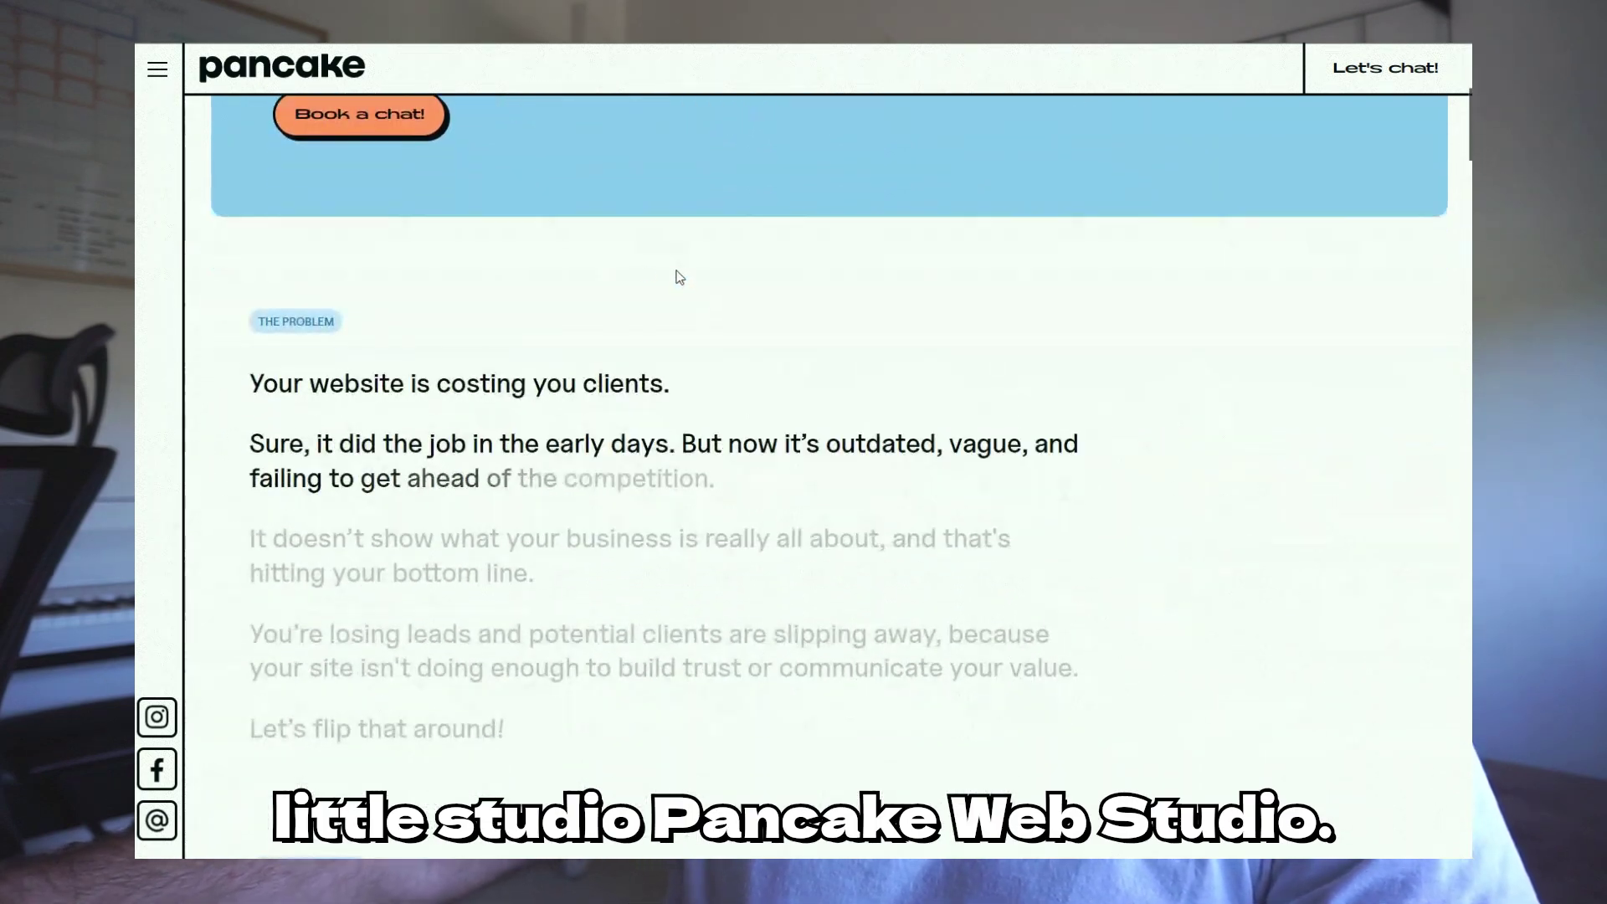
{"action": "scroll", "coordinate": [641, 290], "scroll_direction": "down", "scroll_amount": 7}
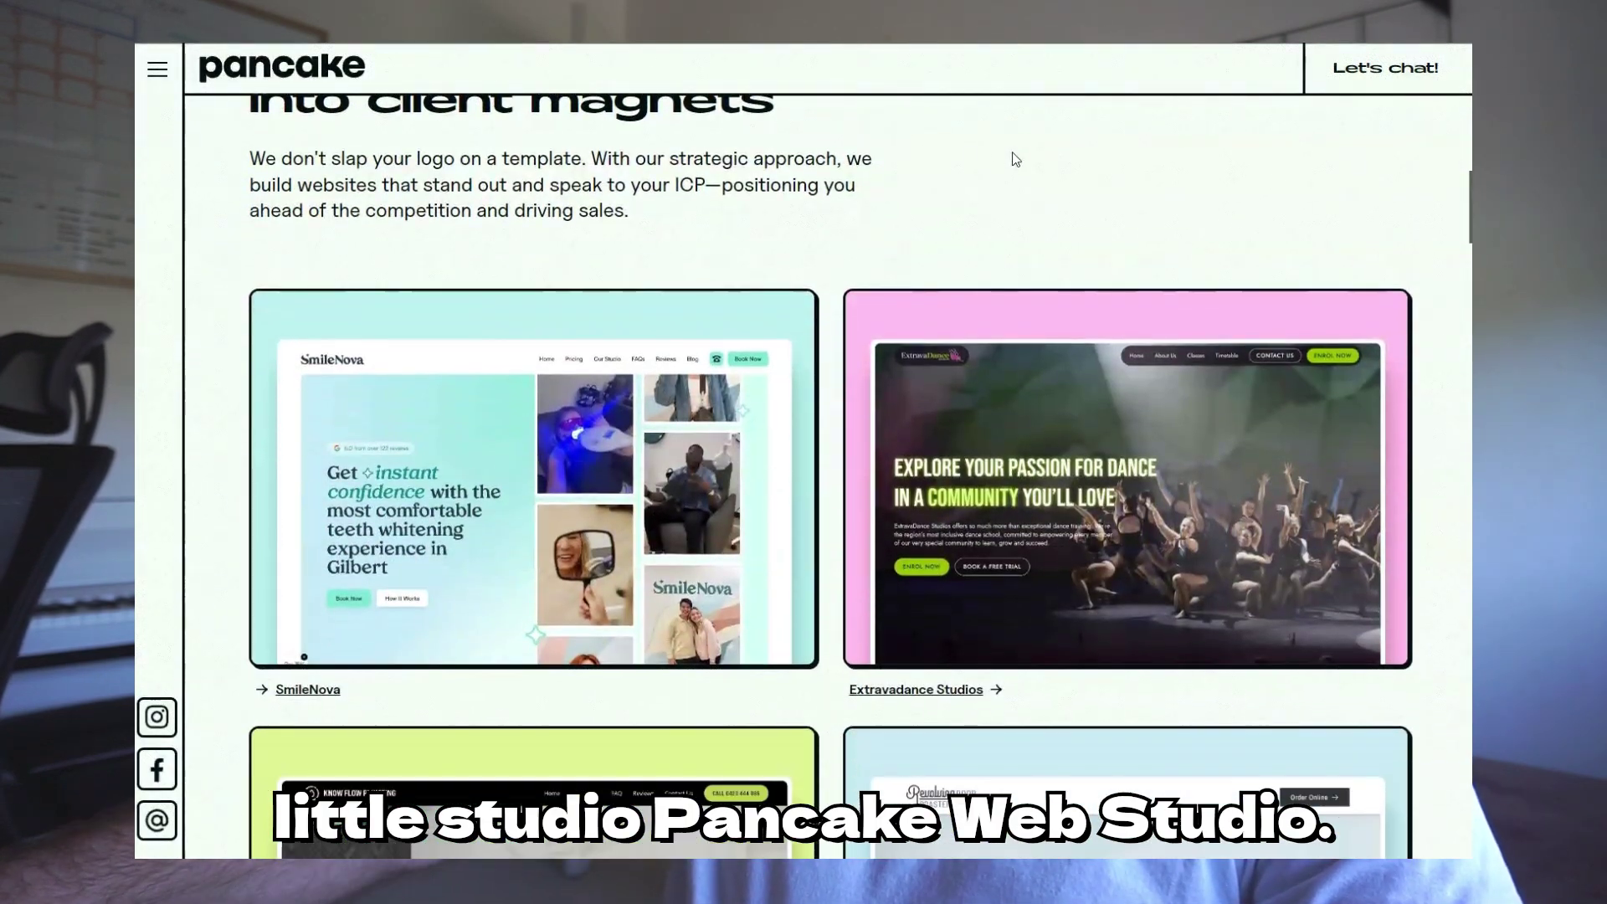
{"action": "scroll", "coordinate": [979, 159], "scroll_direction": "down", "scroll_amount": 1}
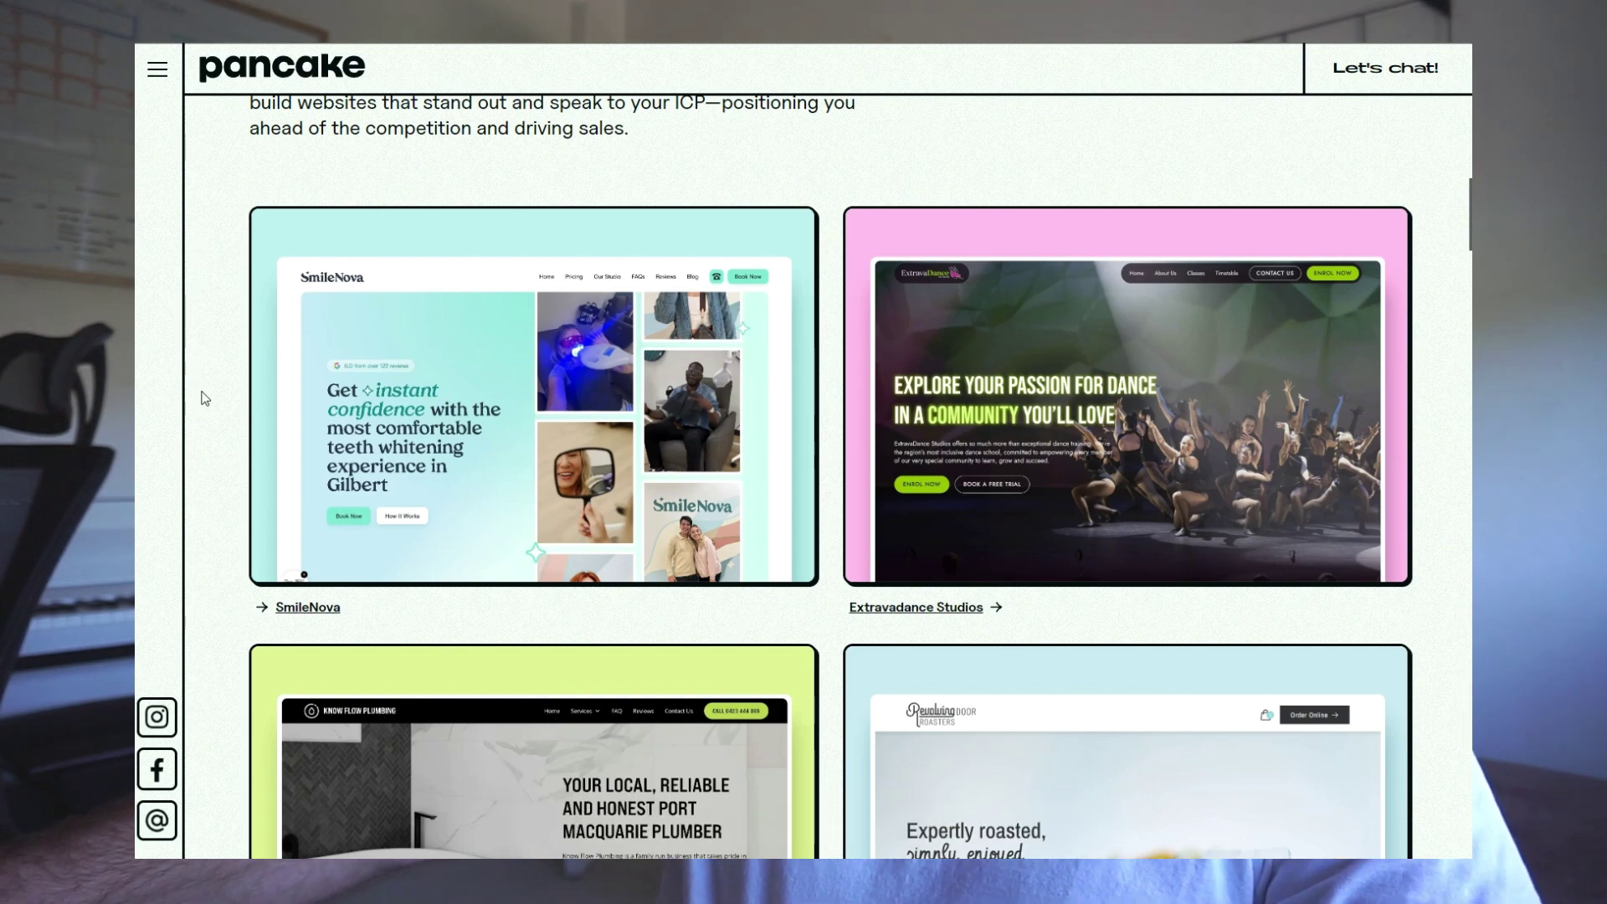
{"action": "mouse_move", "coordinate": [369, 388]}
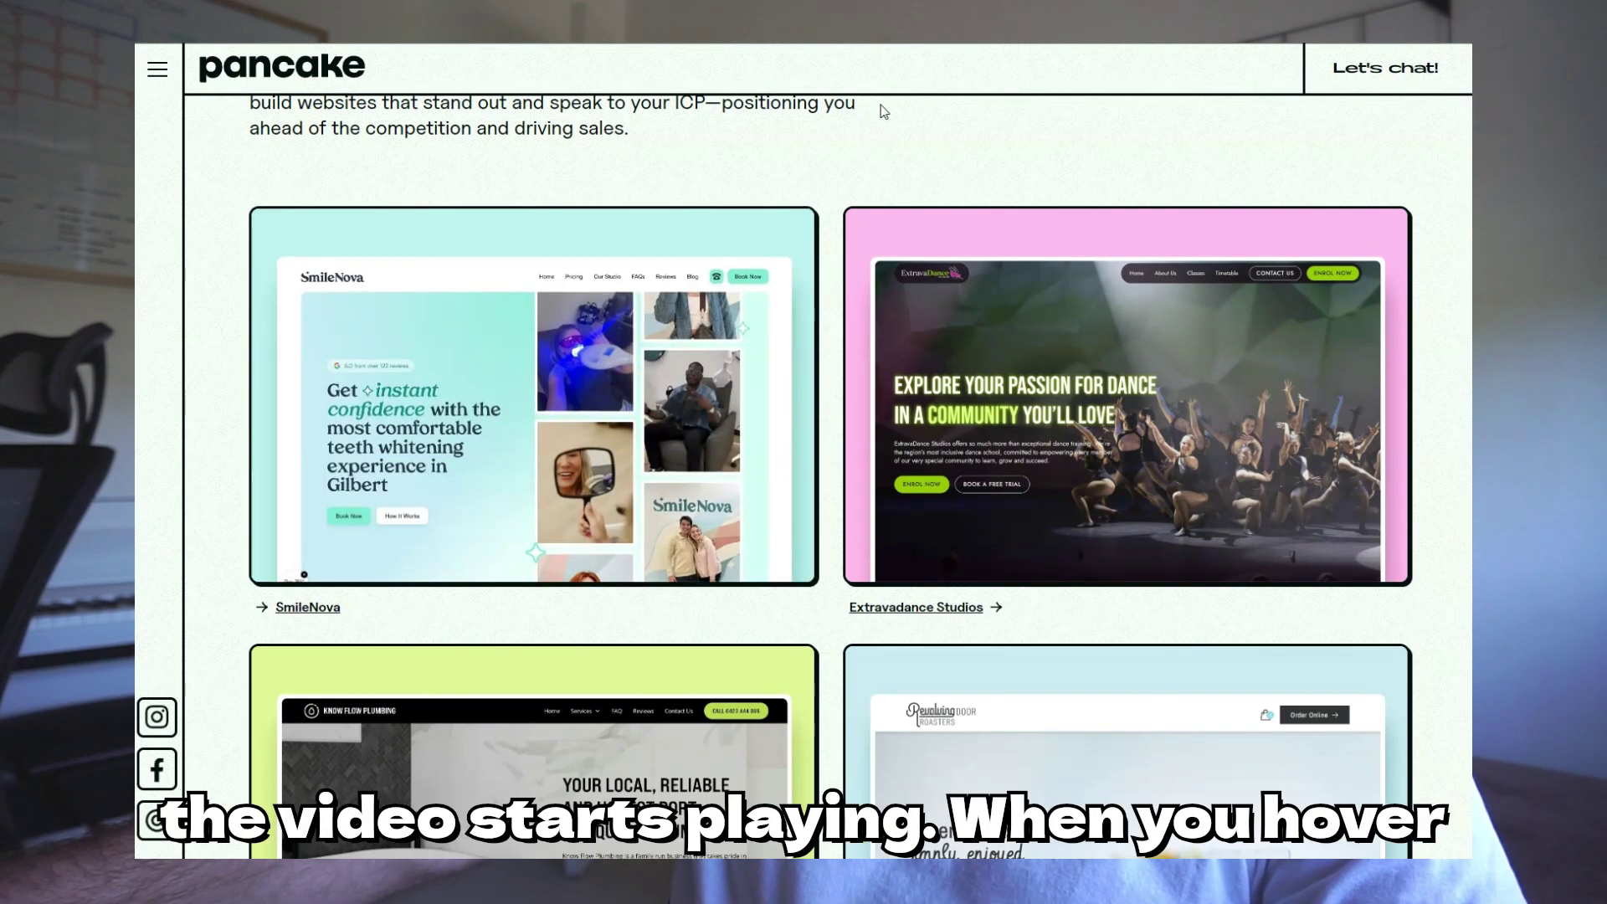
{"action": "mouse_move", "coordinate": [1052, 381]}
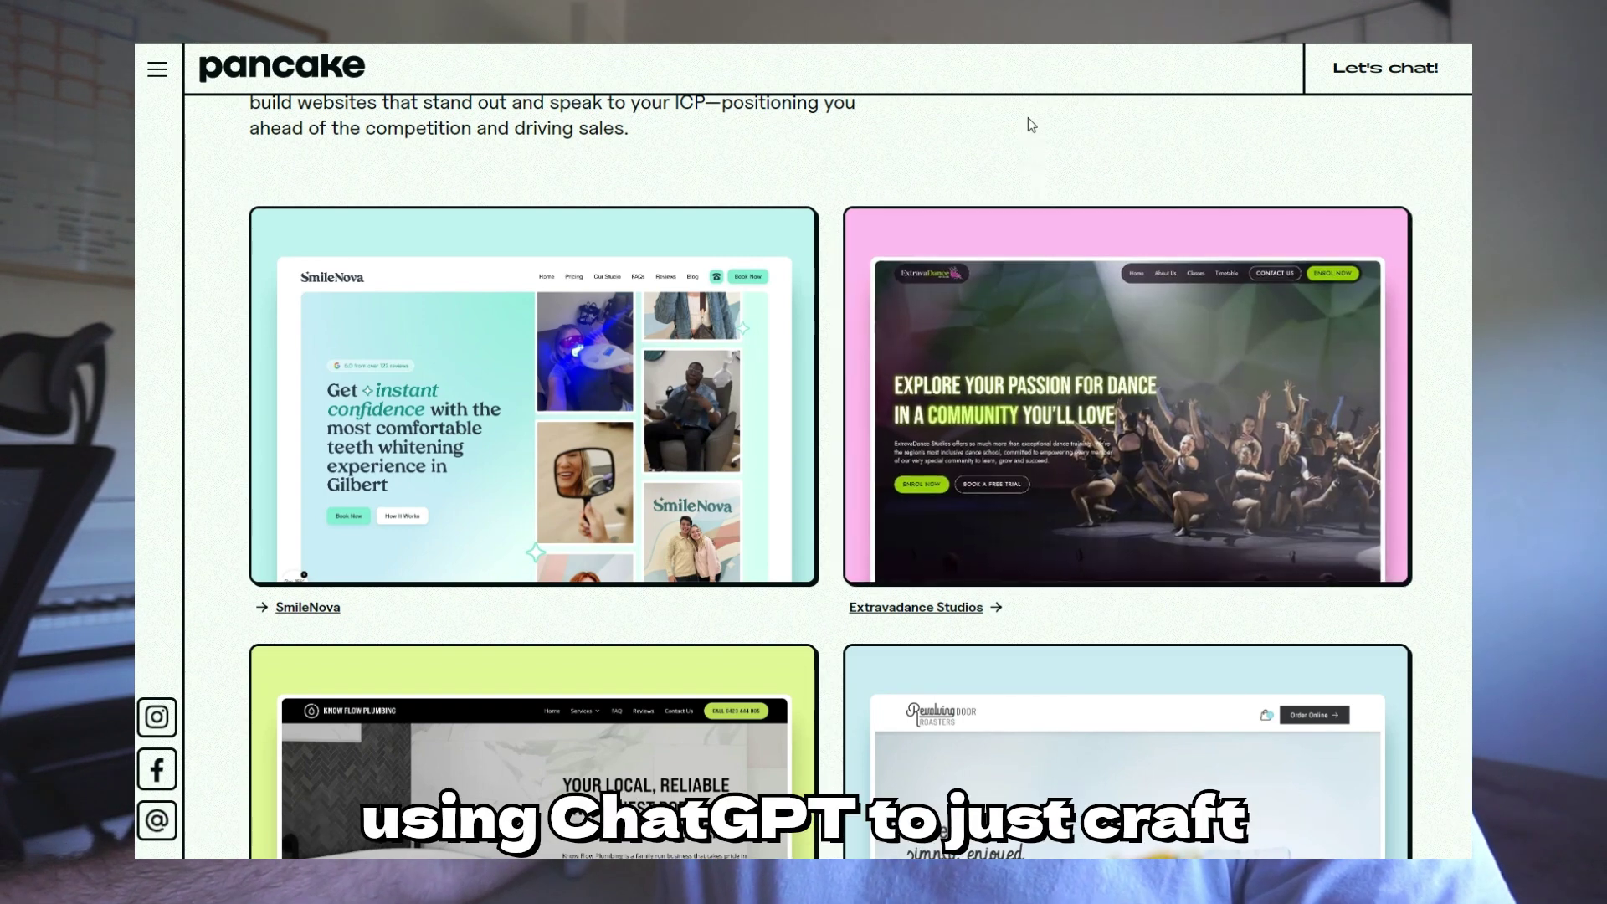
{"action": "scroll", "coordinate": [161, 251], "scroll_direction": "down", "scroll_amount": 3}
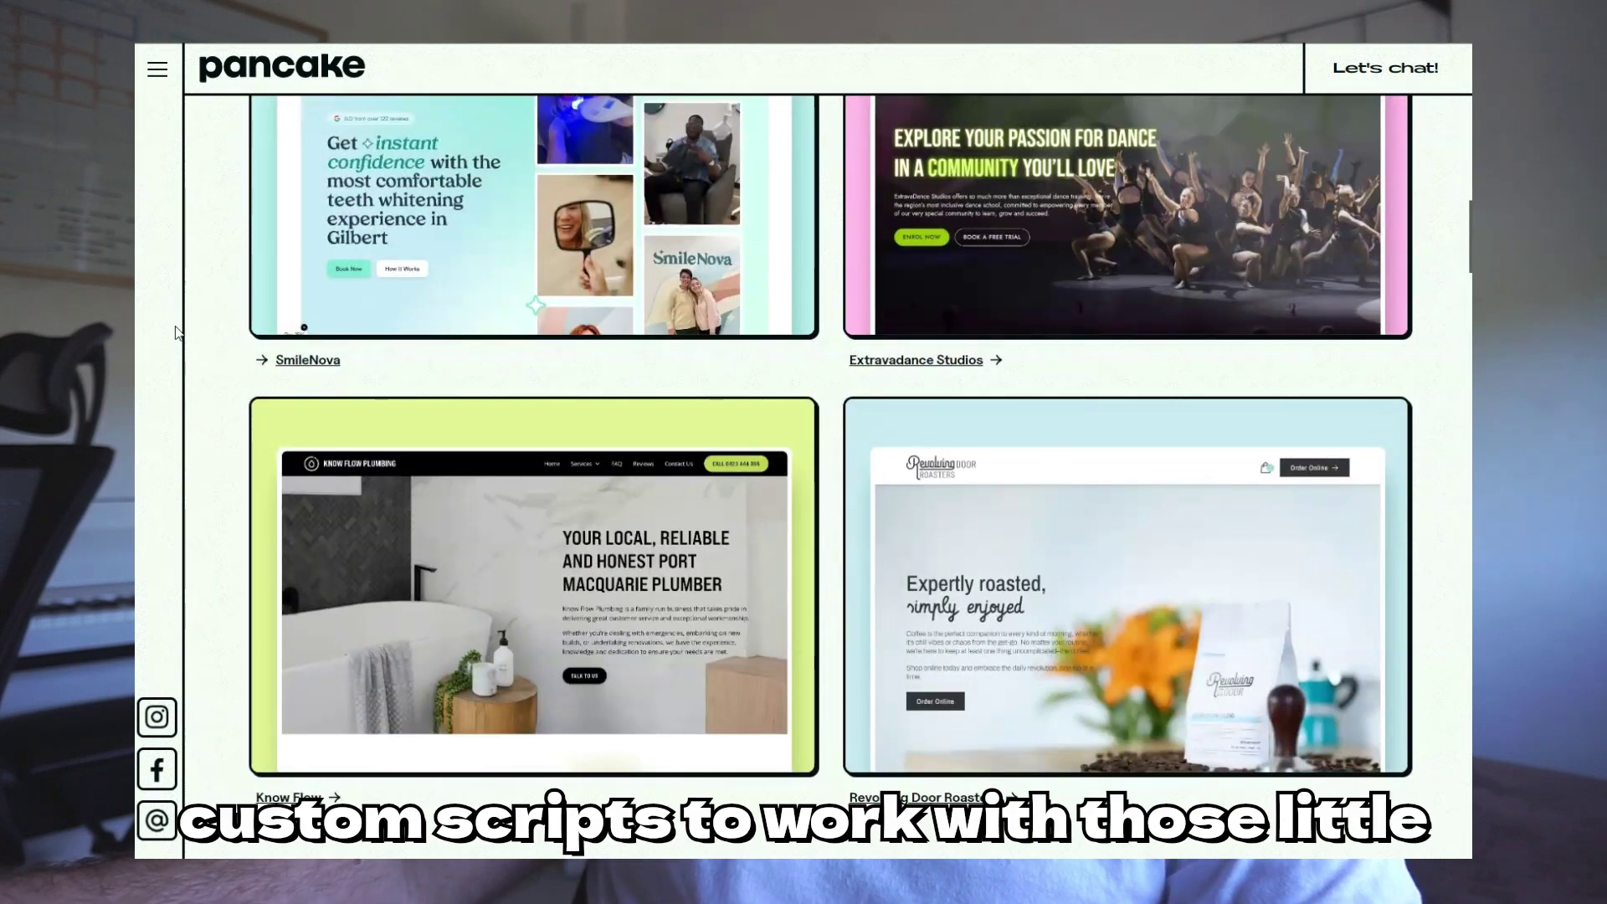
{"action": "scroll", "coordinate": [255, 178], "scroll_direction": "up", "scroll_amount": 4}
{"action": "mouse_move", "coordinate": [560, 417]}
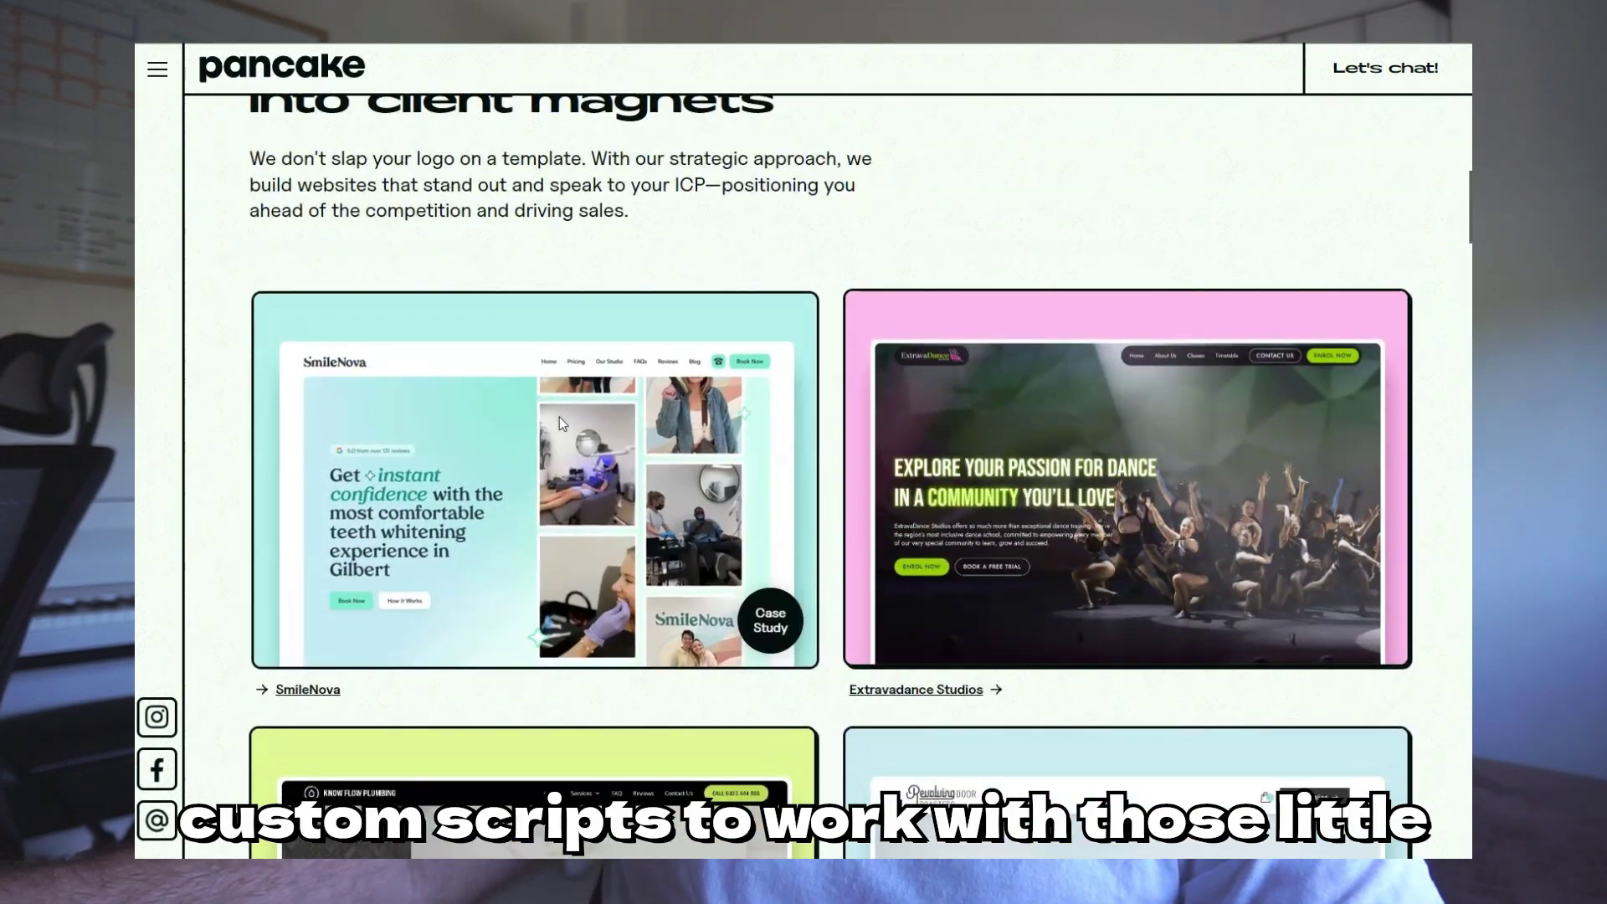